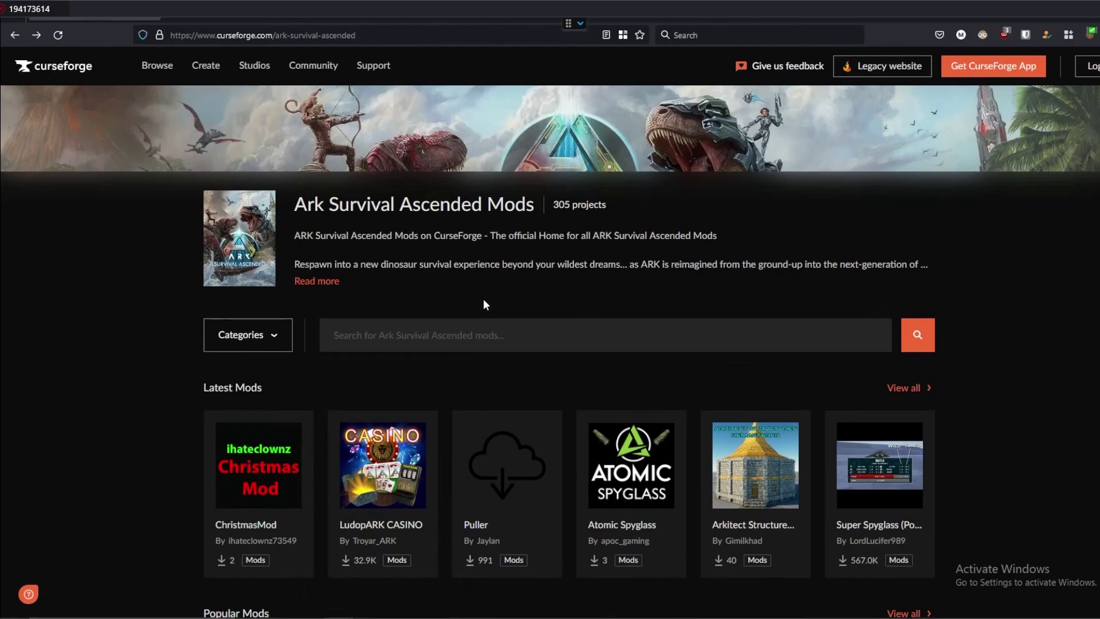
Open Cryopods from the full Popular Mods list and select its project ID 928793.
mouse_move(676, 433)
scroll(567, 418, down, 4)
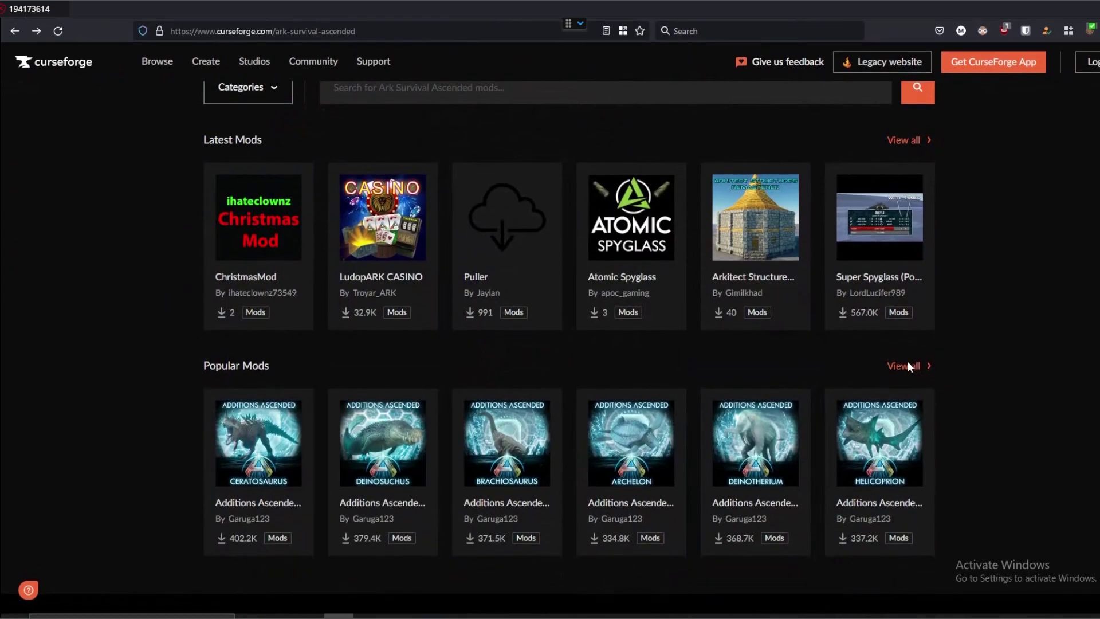
mouse_move(921, 372)
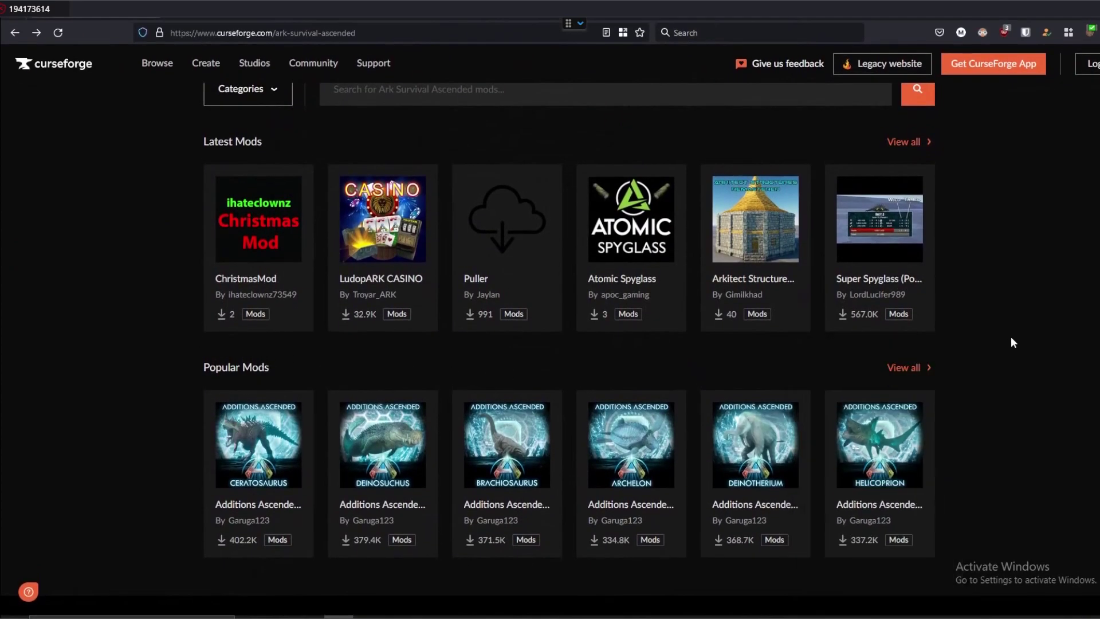
click(899, 366)
scroll(452, 343, down, 9)
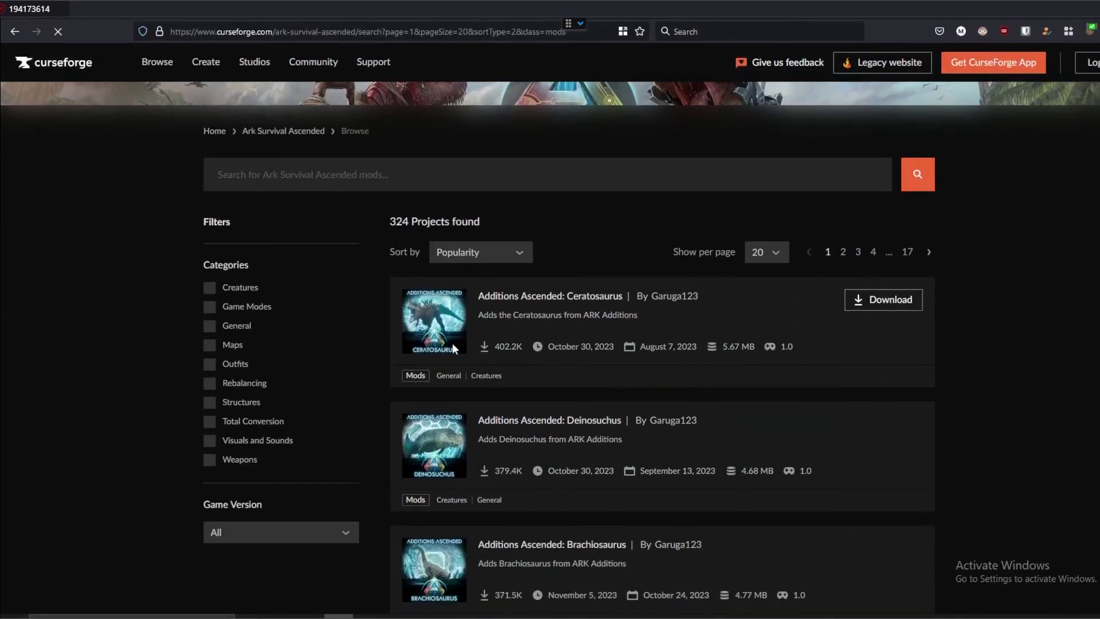
scroll(568, 312, down, 10)
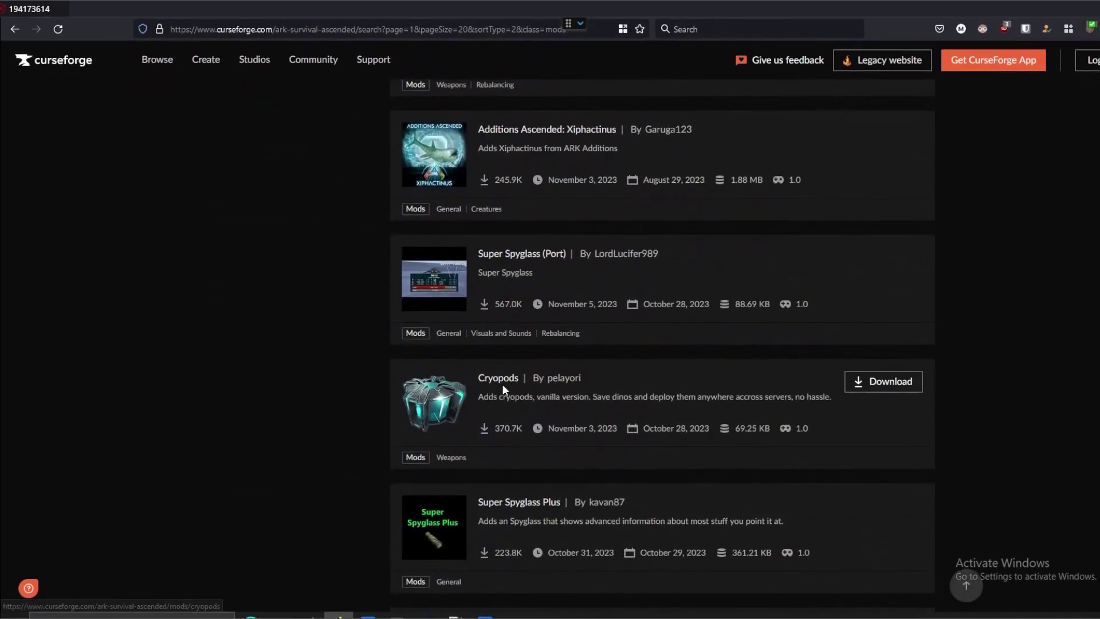
click(496, 377)
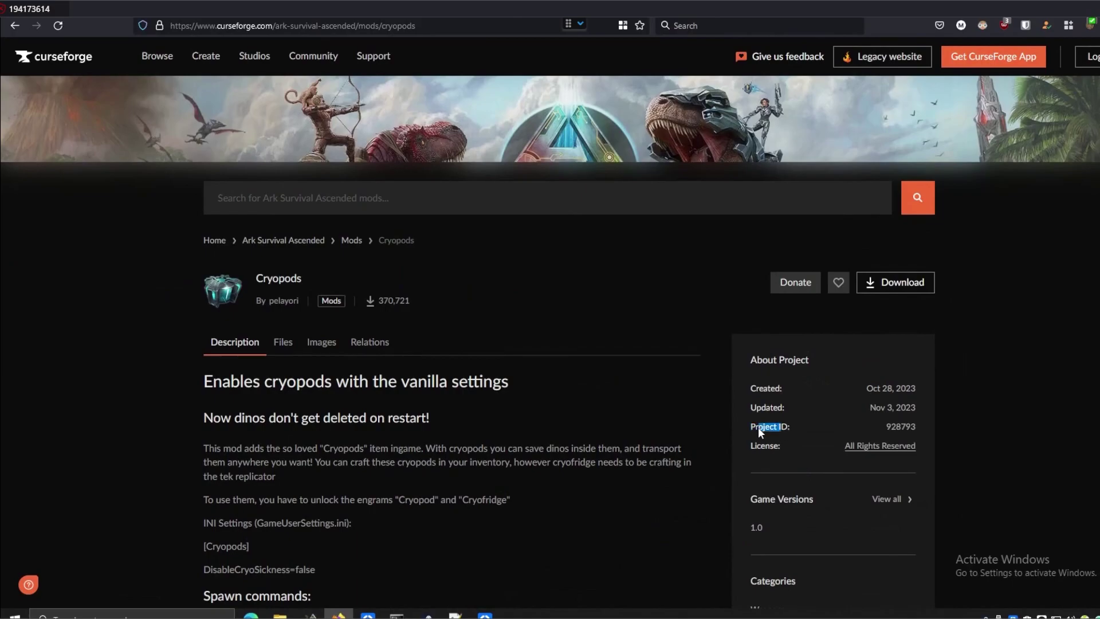
click(898, 428)
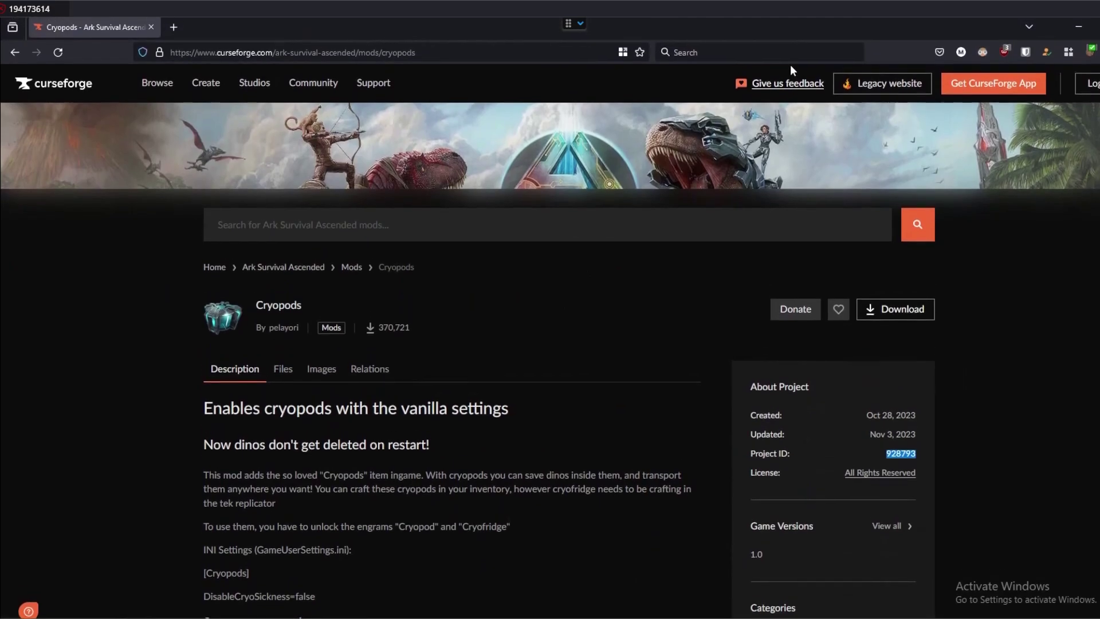
mouse_move(923, 36)
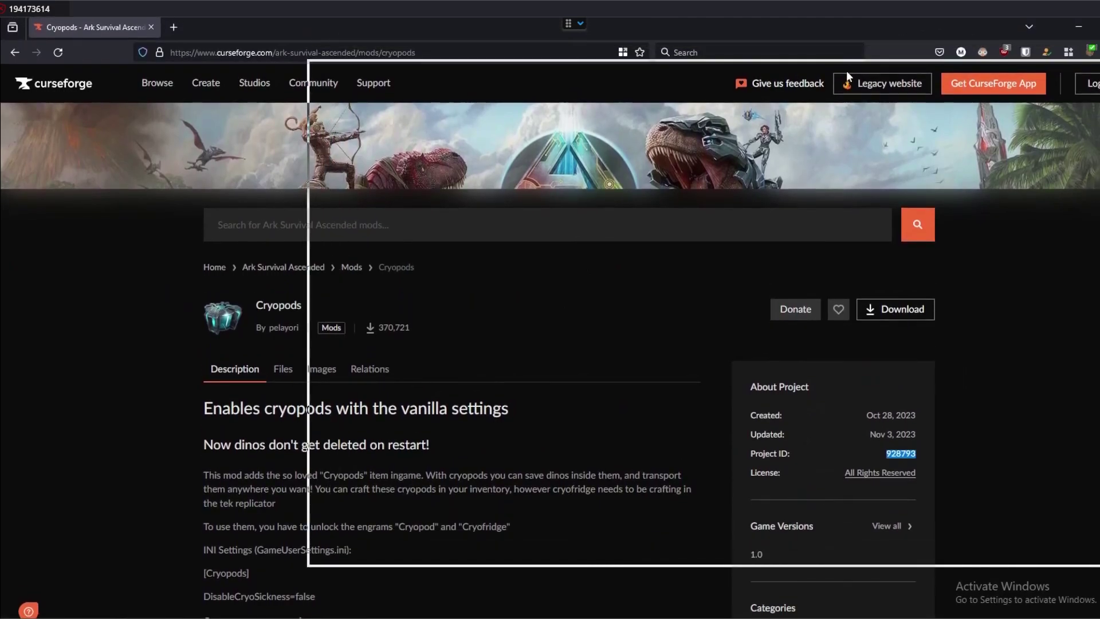
Open Start_ASA.bat in Notepad++ and append -mods="" to the launch command.
key(F11)
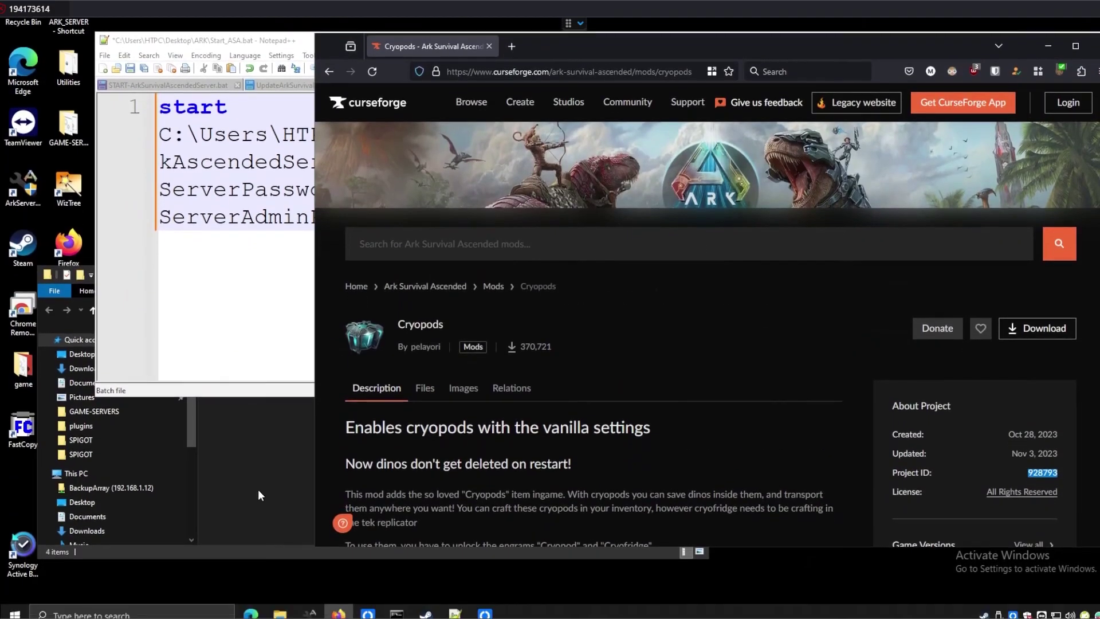
click(257, 510)
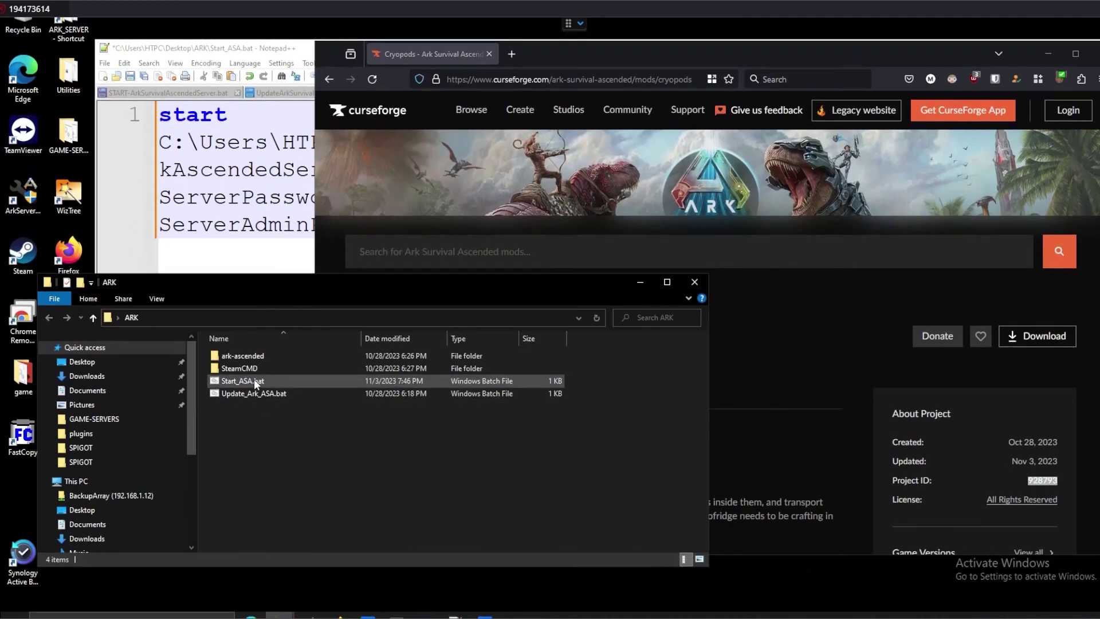
right_click(253, 379)
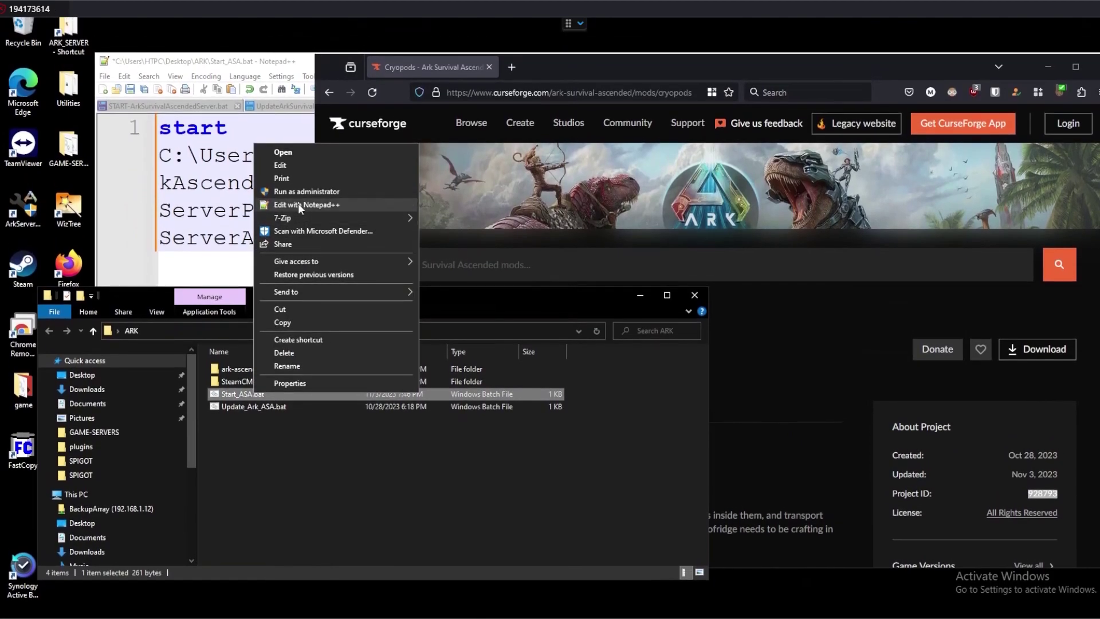
click(298, 205)
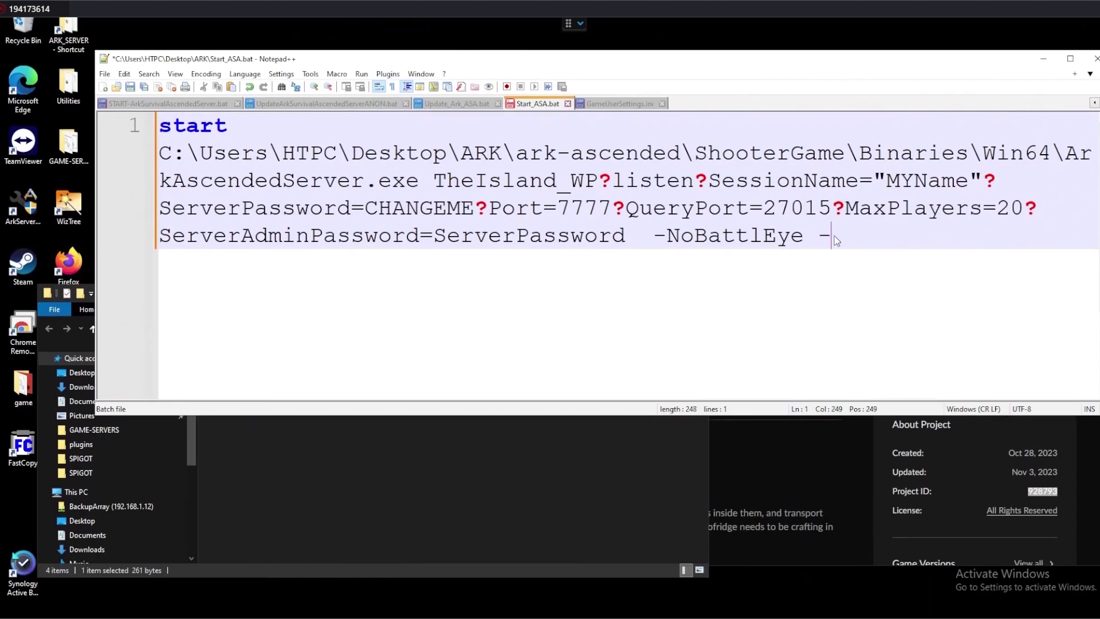
text(mods)
key(BackSpace)
key(BackSpace)
key(BackSpace)
key(BackSpace)
text(mods="")
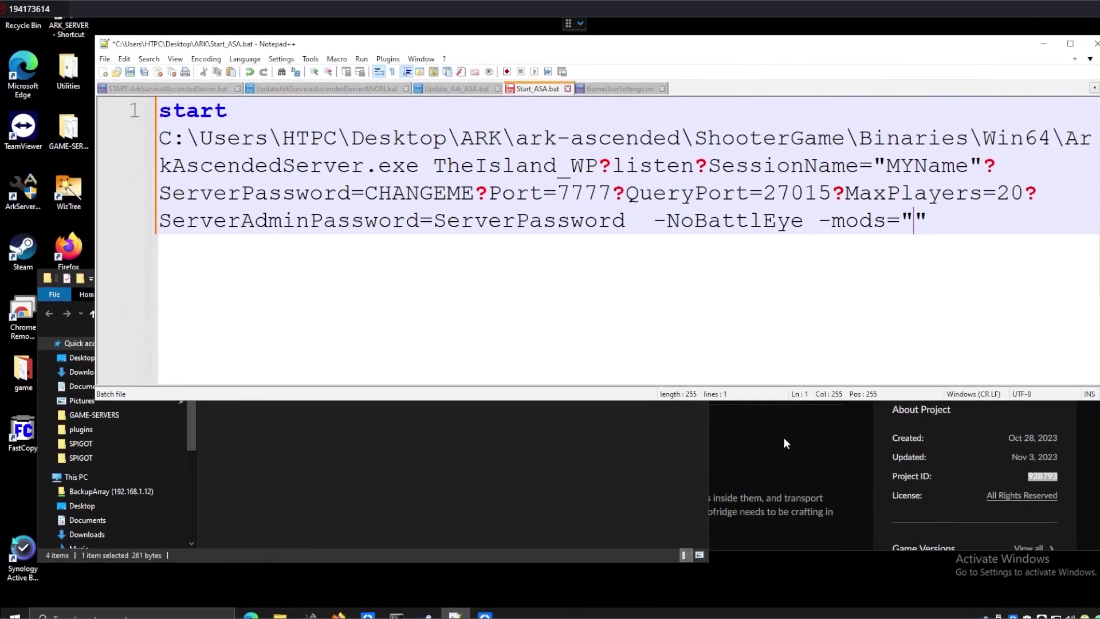
Copy project ID 928793 from the Cryopods page, paste it between the quotes, and save.
click(784, 438)
double_click(1033, 474)
right_click(1033, 473)
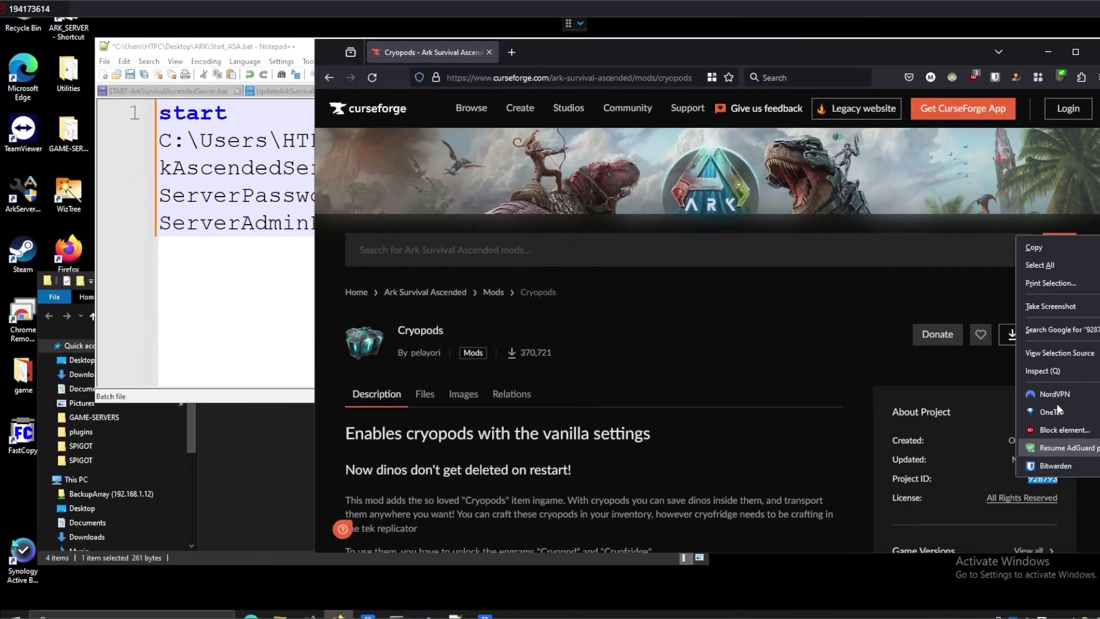
click(1048, 259)
key(alt+Tab)
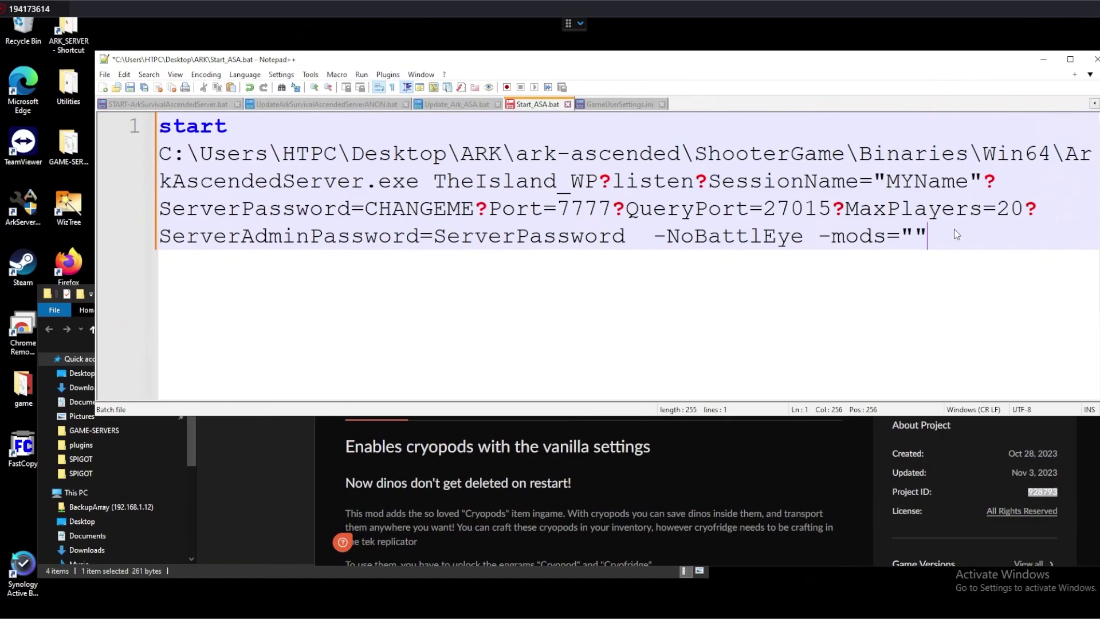
click(914, 237)
key(ctrl+v)
key(ctrl+s)
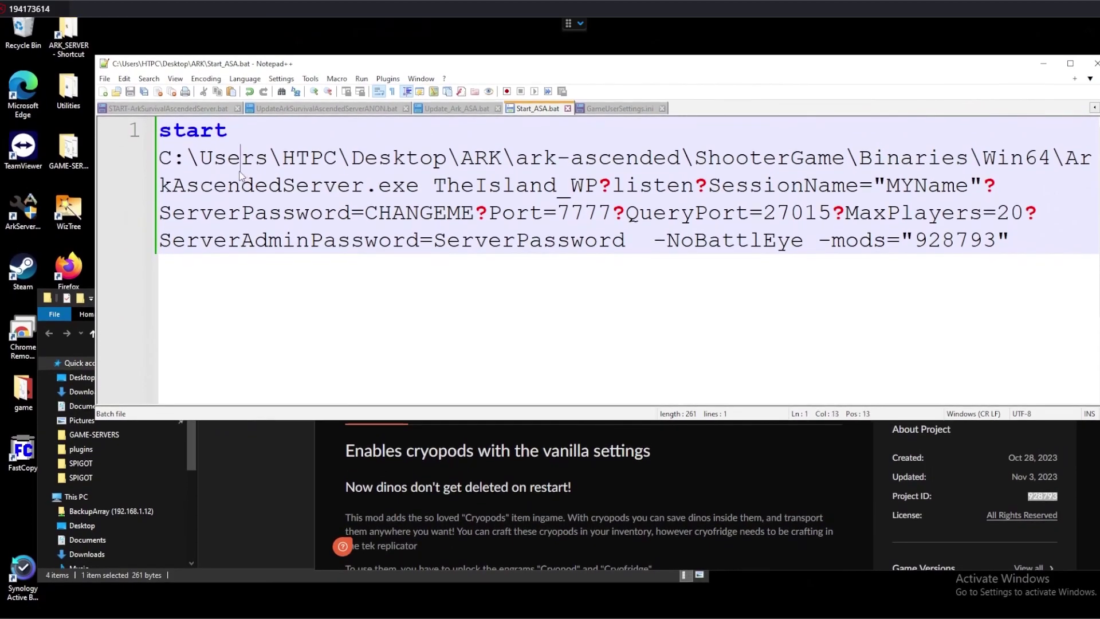
Highlight the server executable path and the -mods parameter in the launch line.
drag(171, 154, 517, 174)
click(534, 260)
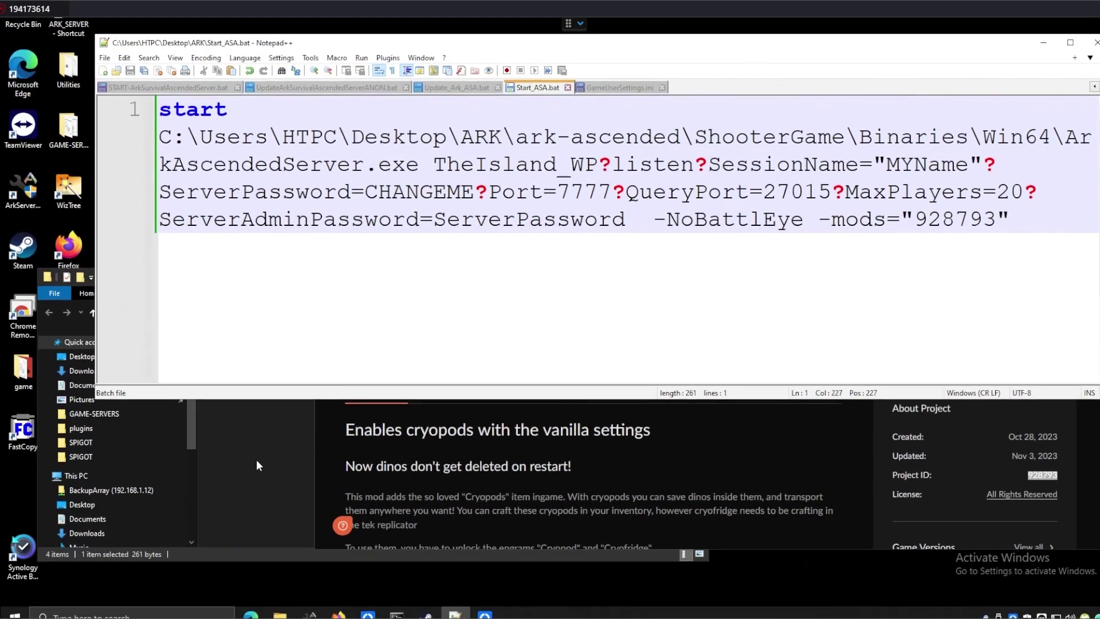
key(Right)
key(Right)
key(Right)
key(Right)
key(Right)
key(Right)
key(Right)
key(Right)
key(Right)
key(Right)
key(Right)
key(Right)
key(Right)
key(Right)
key(Right)
key(Right)
key(Right)
key(Right)
key(Right)
key(Right)
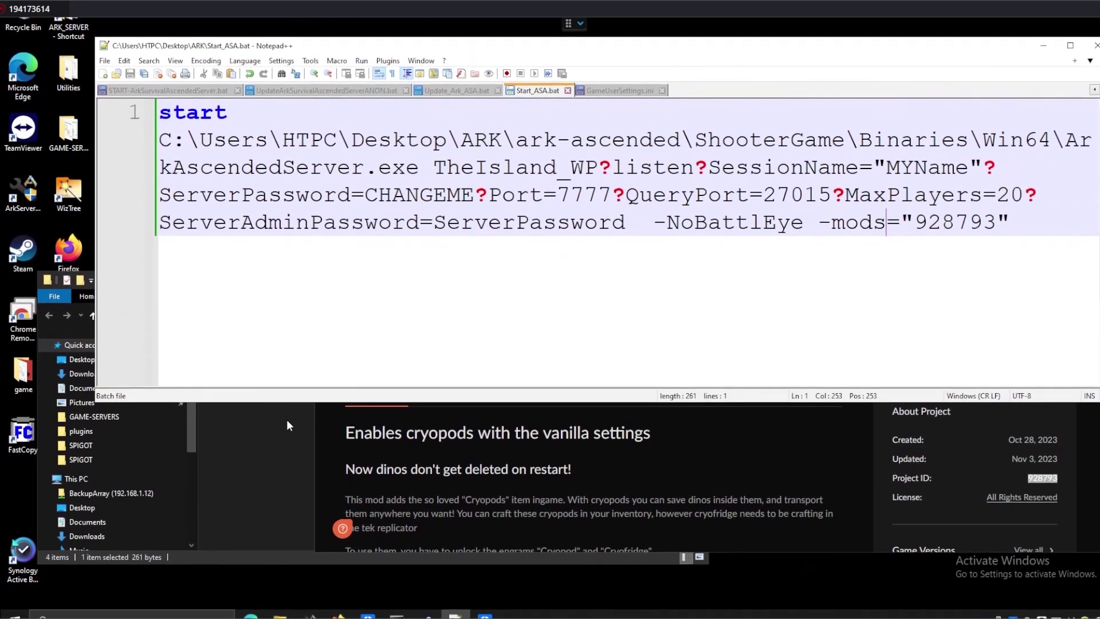
click(271, 435)
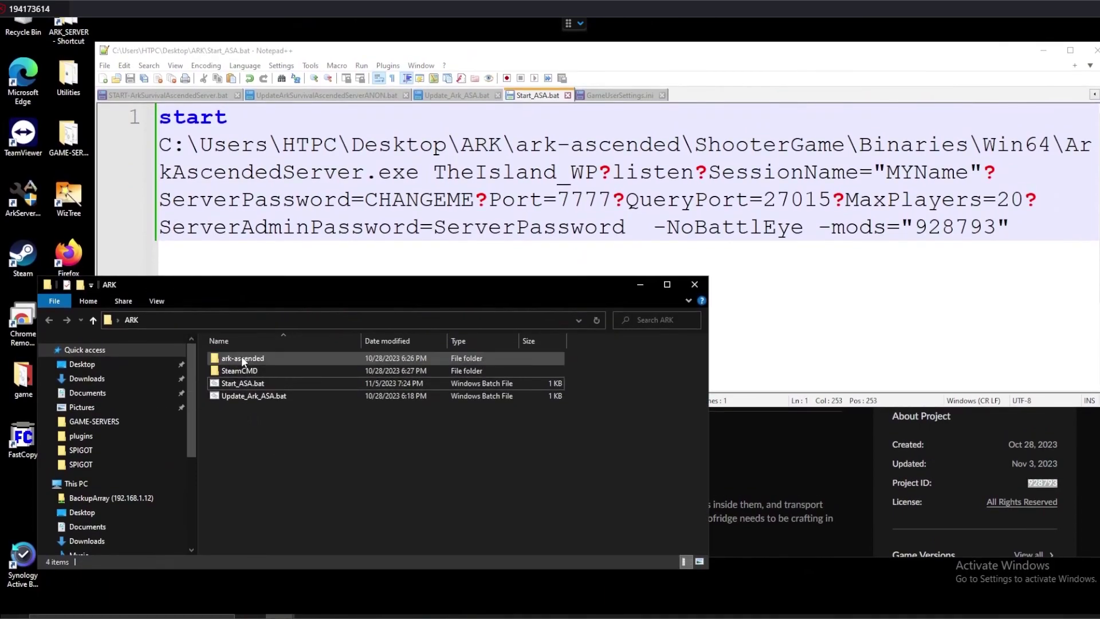
Navigate ark-ascended > ShooterGame > Saved > Config > WindowsServer and bring up GameUserSettings.ini's options.
double_click(283, 357)
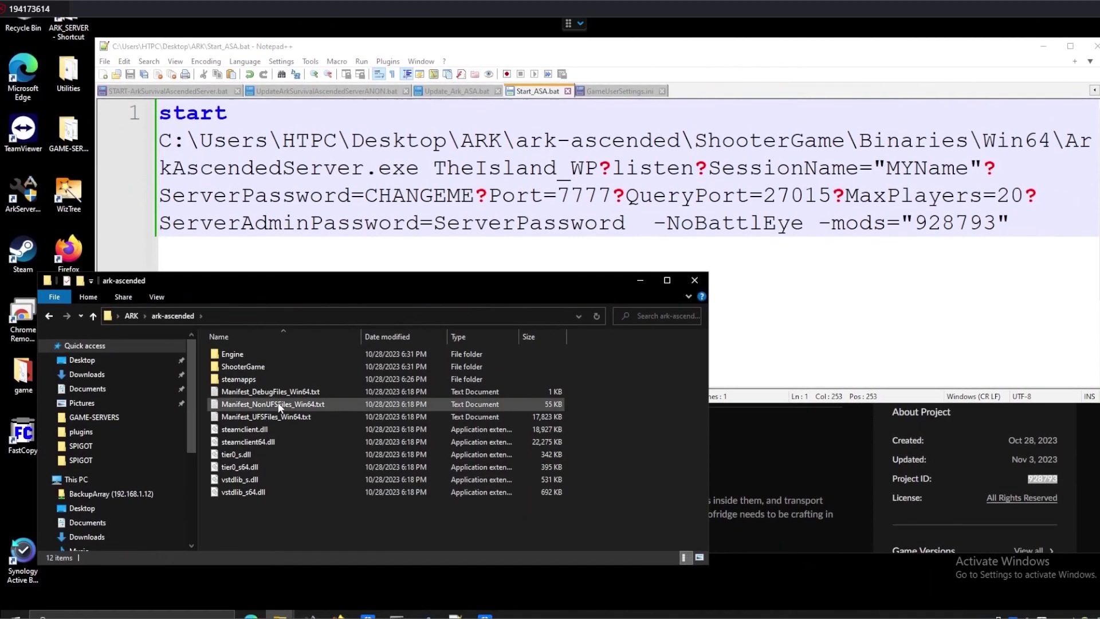
double_click(269, 370)
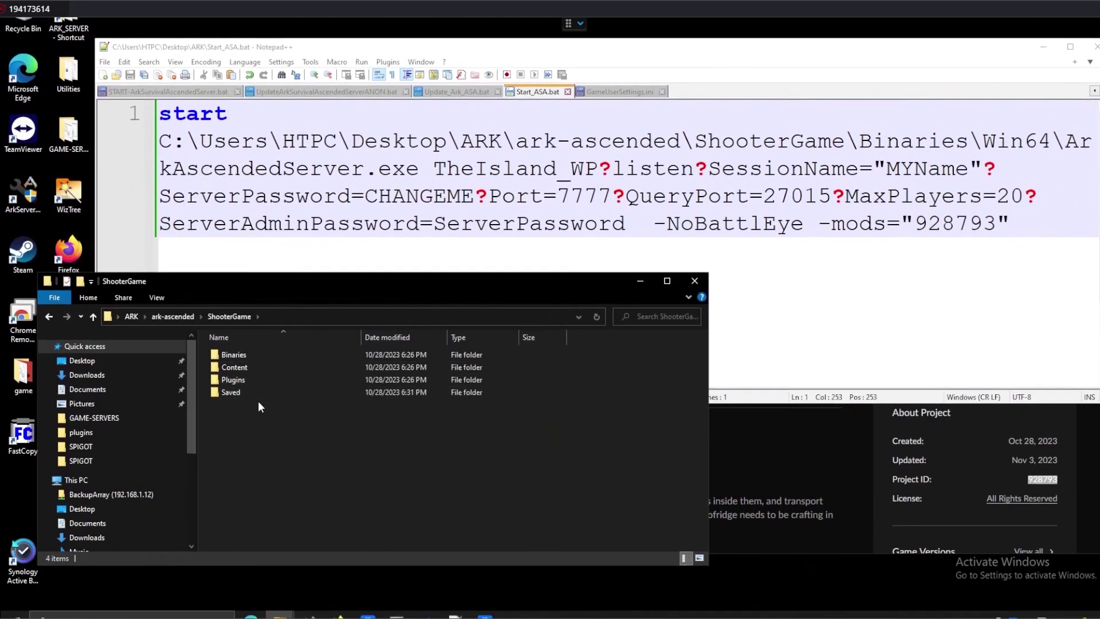
double_click(253, 393)
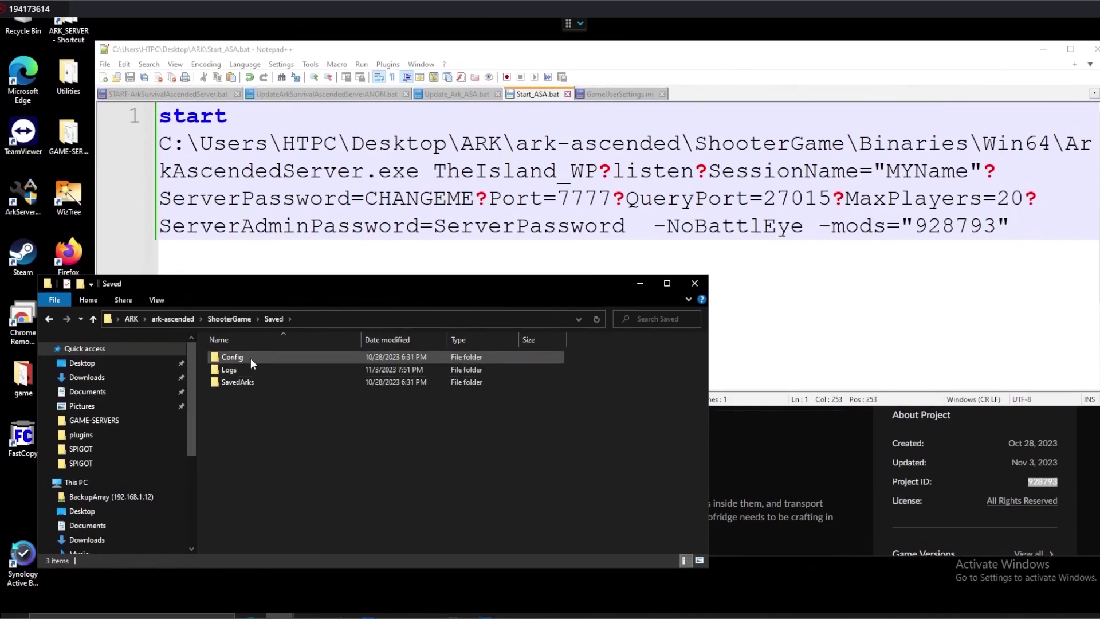
double_click(250, 357)
double_click(263, 369)
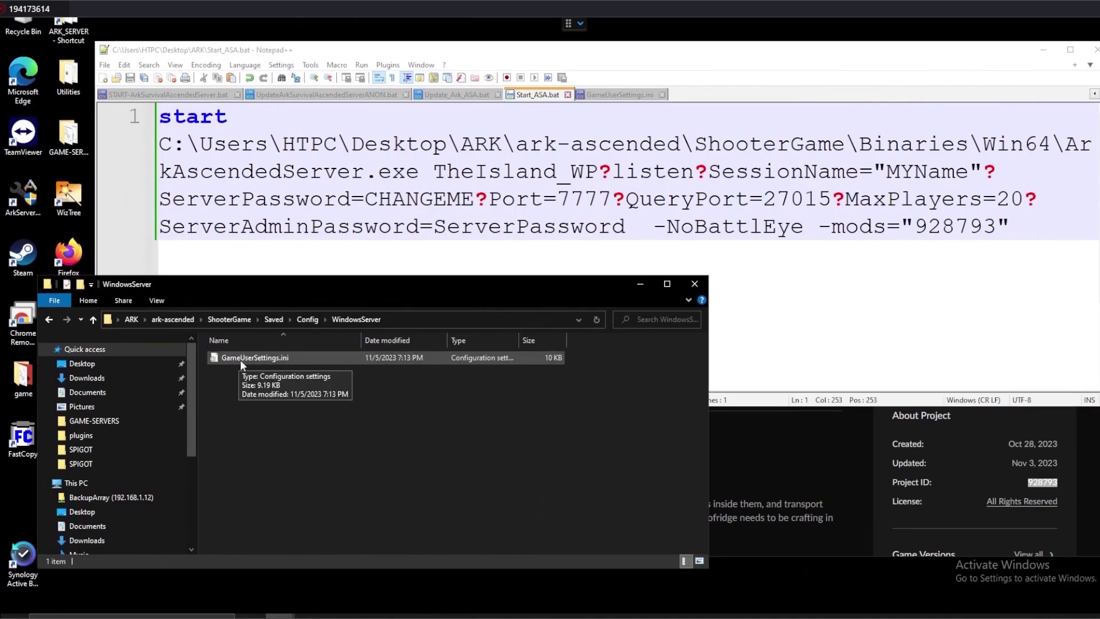
right_click(316, 356)
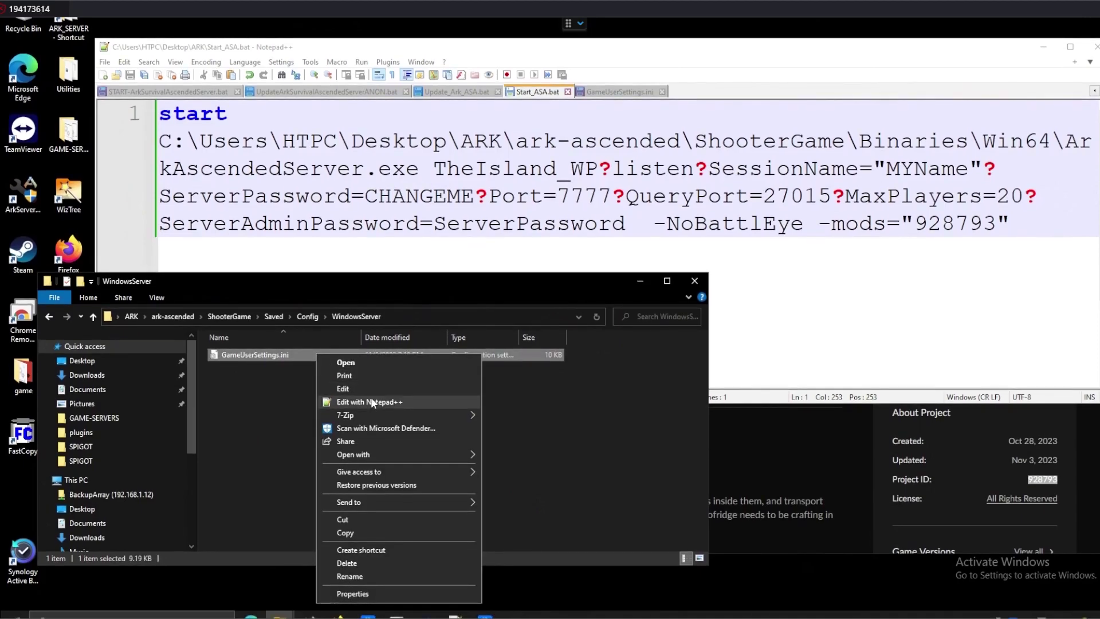
click(371, 402)
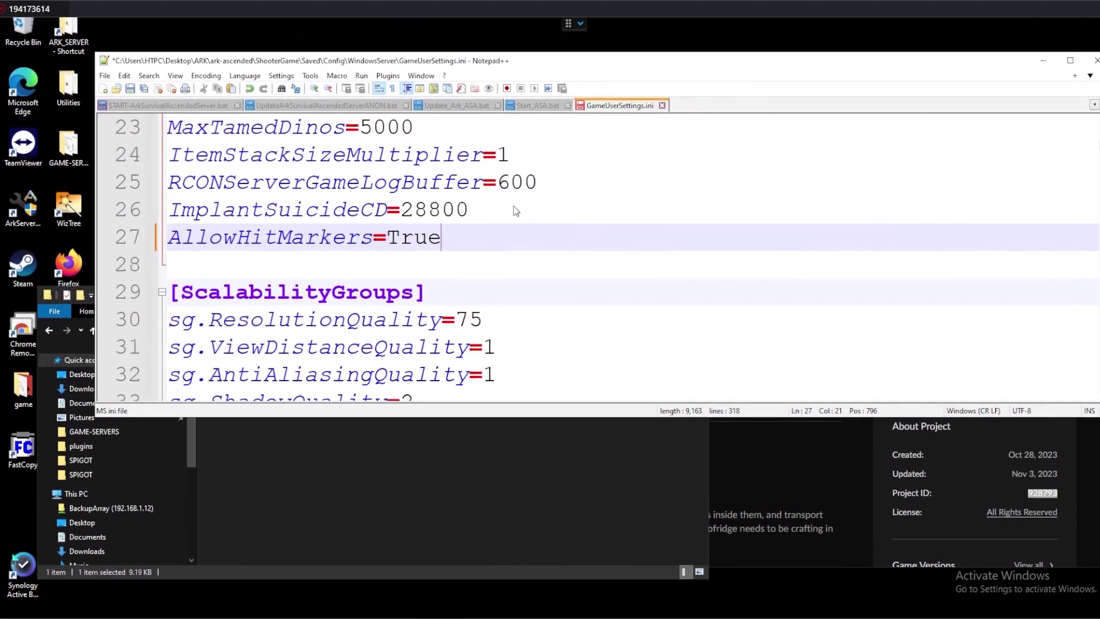
scroll(512, 200, up, 2)
scroll(509, 197, down, 1)
scroll(459, 224, up, 4)
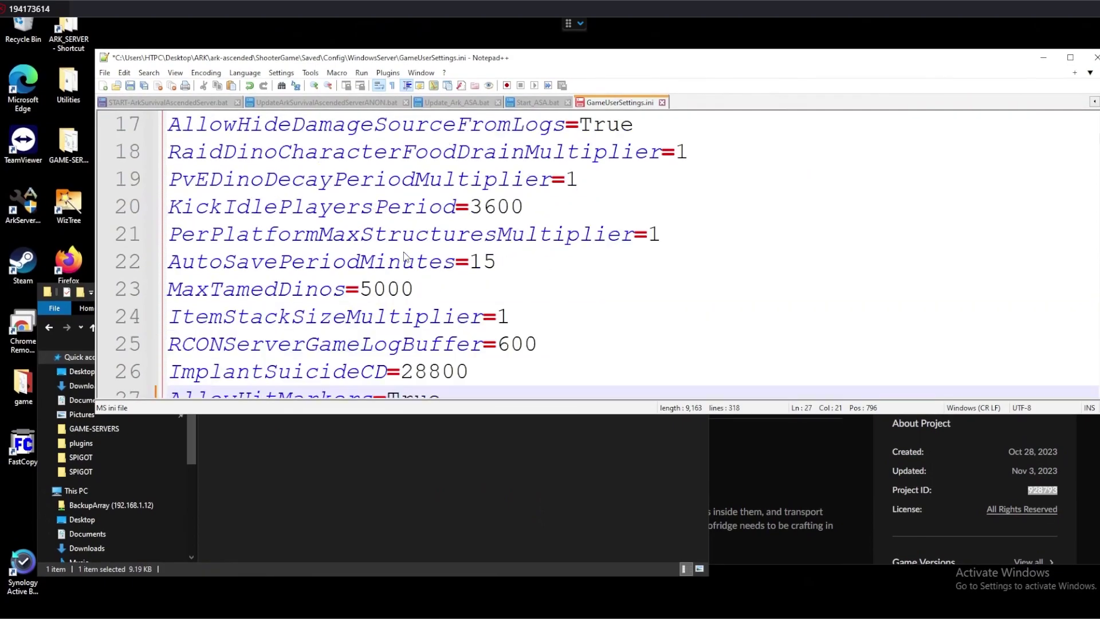
scroll(447, 229, up, 3)
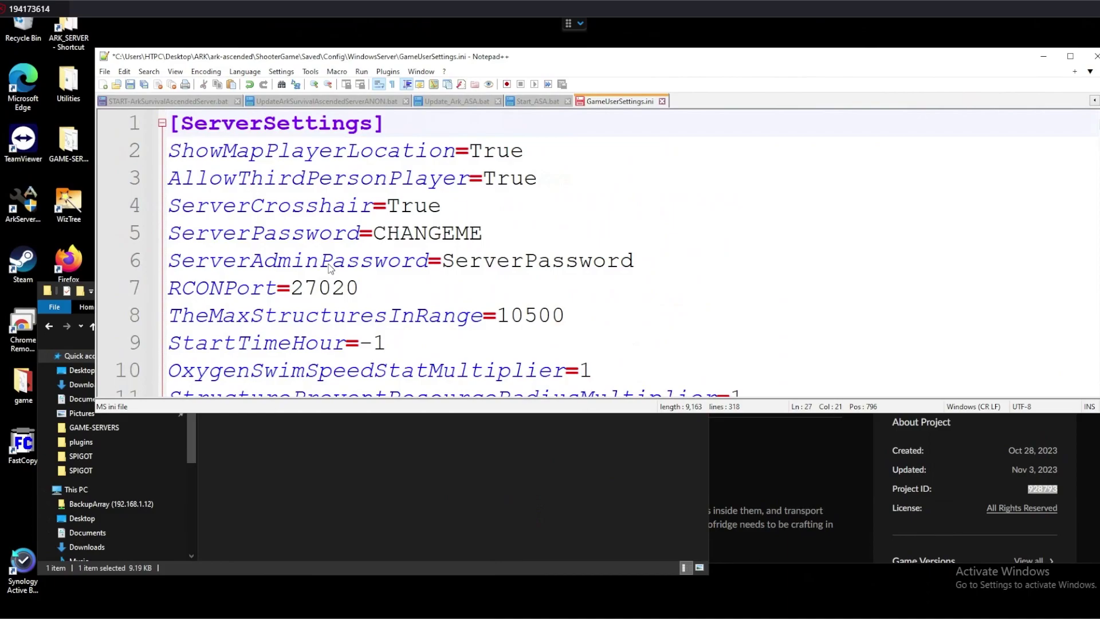
click(401, 152)
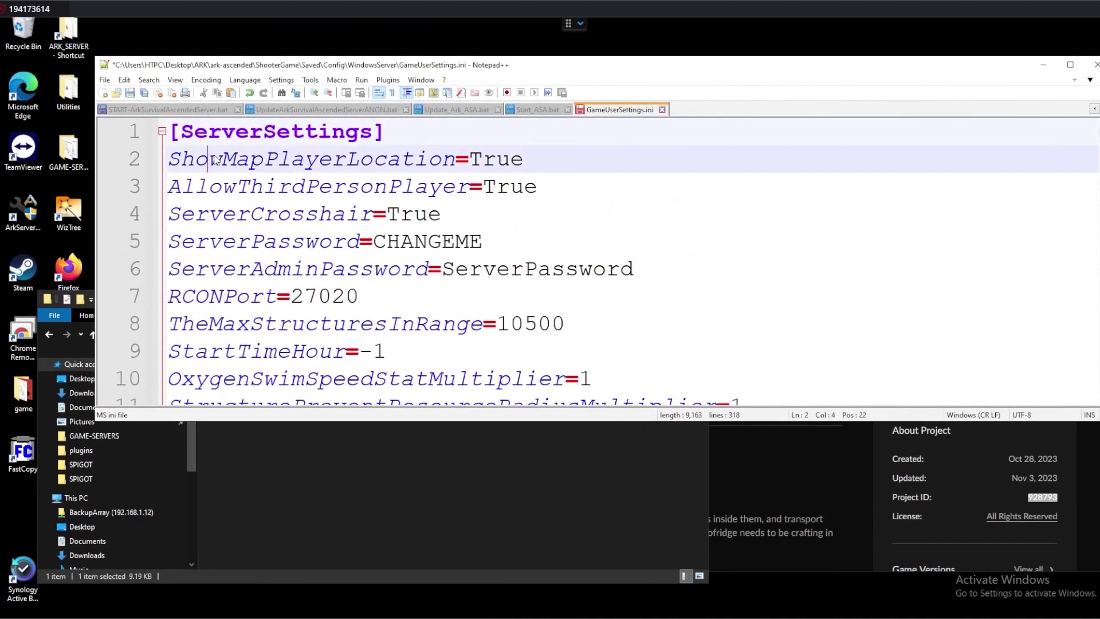
double_click(401, 159)
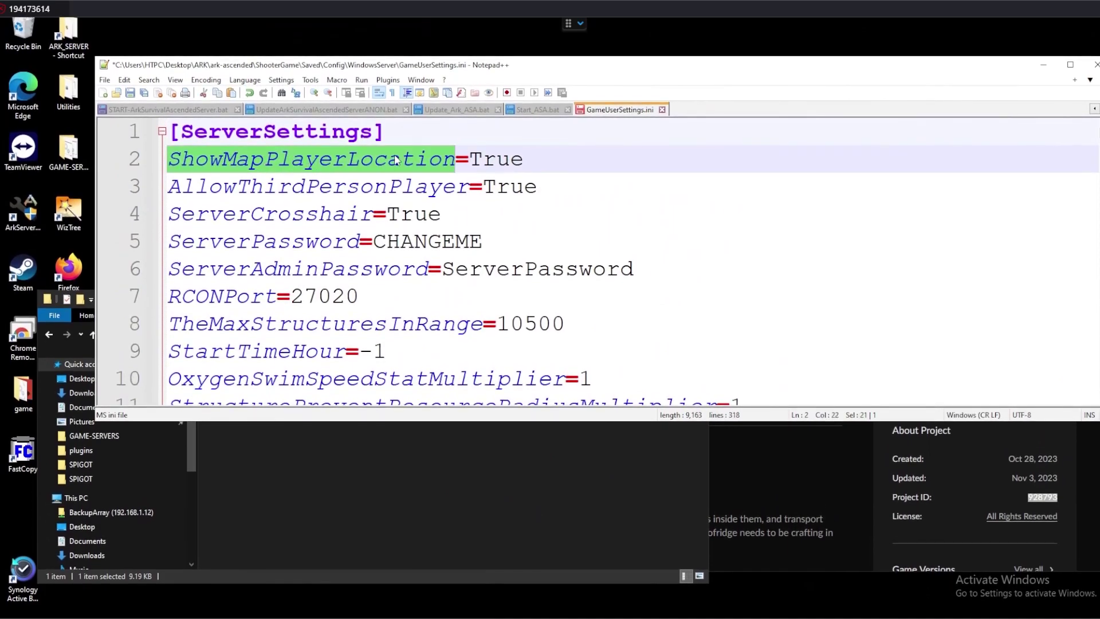
key(Right)
key(Right)
key(shift+End)
double_click(331, 190)
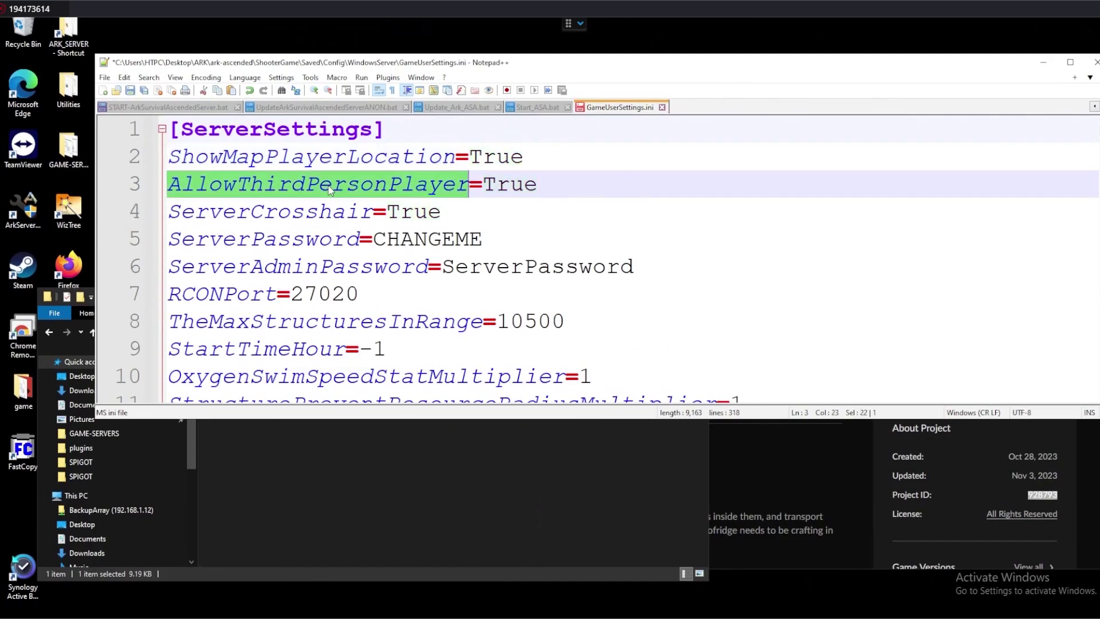
double_click(366, 212)
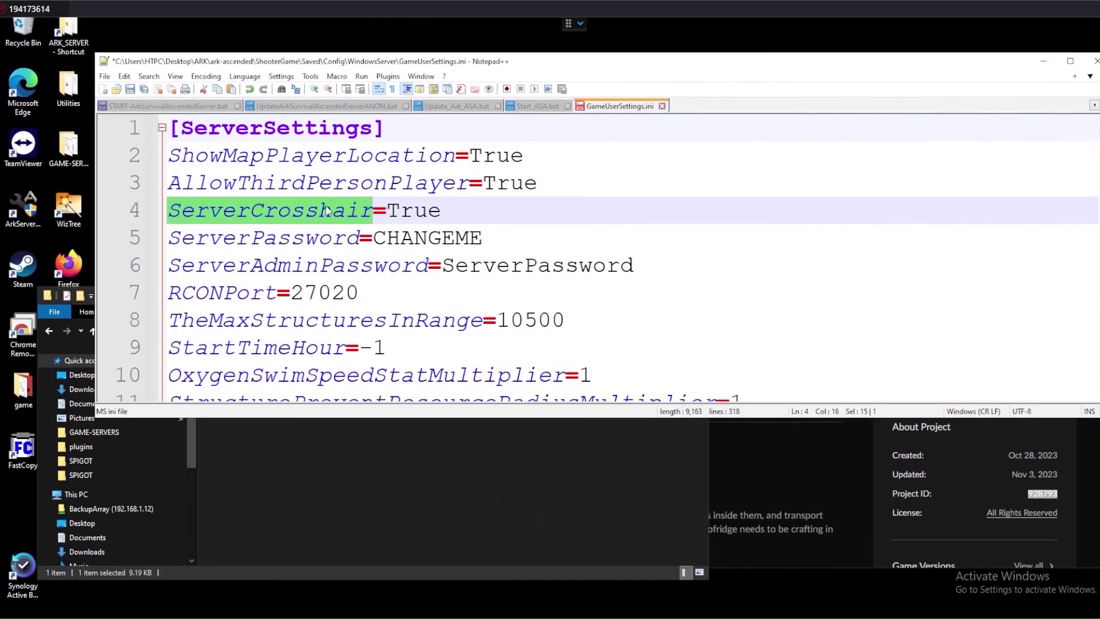
double_click(309, 240)
double_click(333, 262)
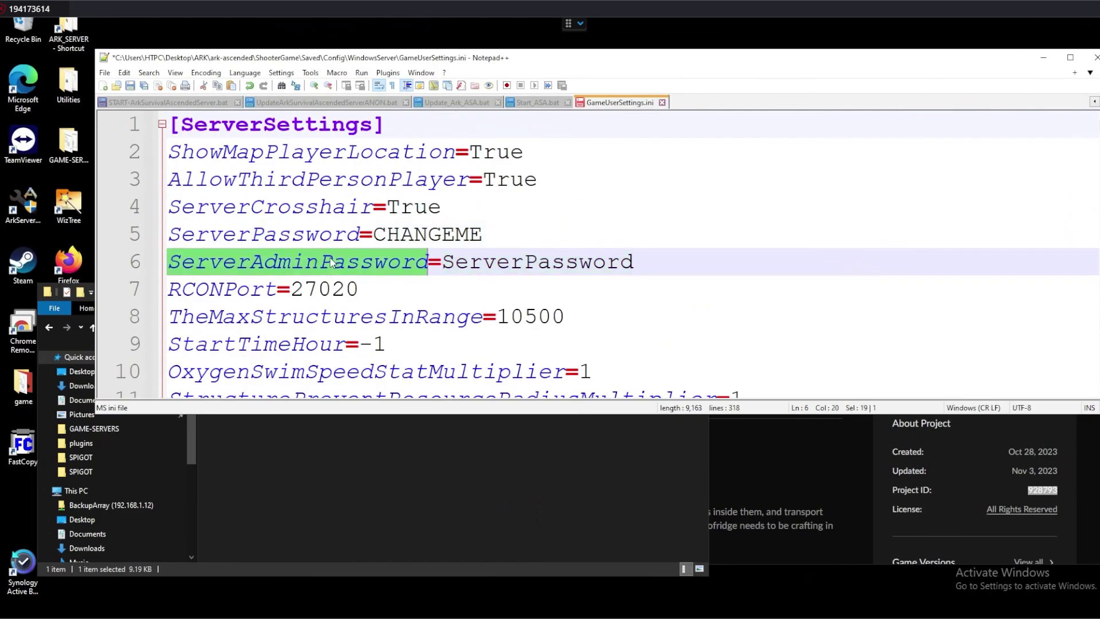
scroll(239, 289, down, 1)
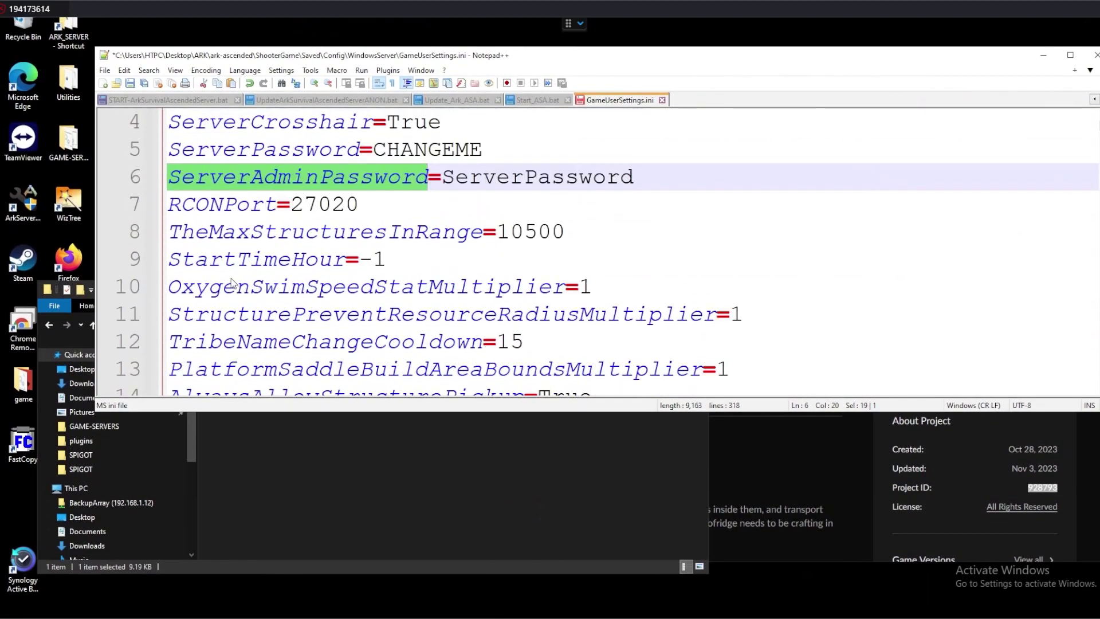
double_click(240, 218)
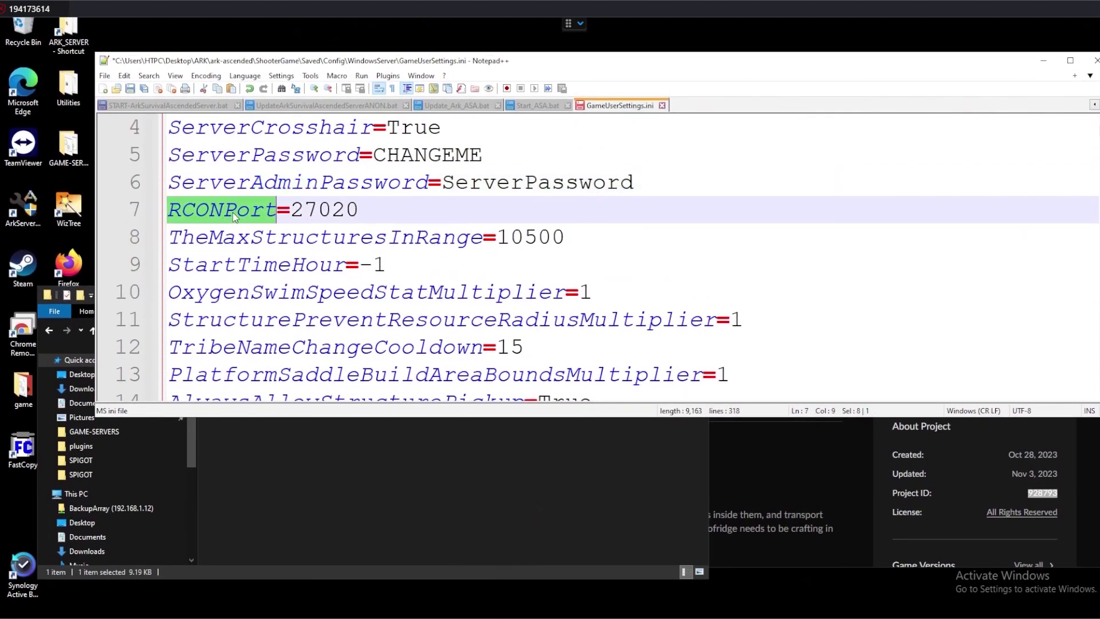
click(261, 232)
double_click(261, 232)
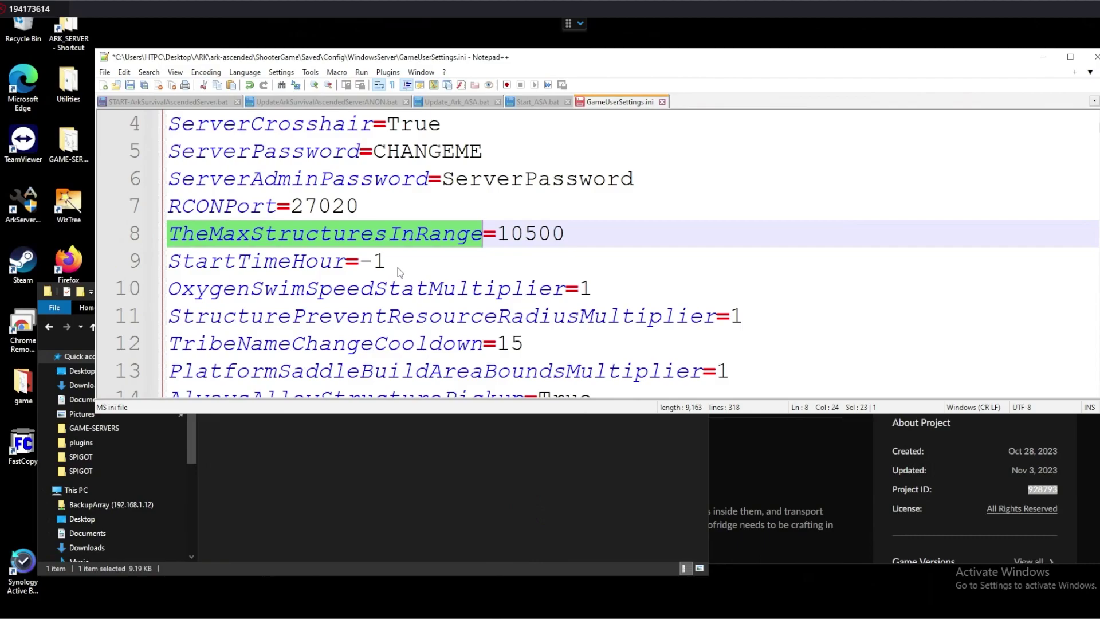
double_click(267, 261)
click(303, 261)
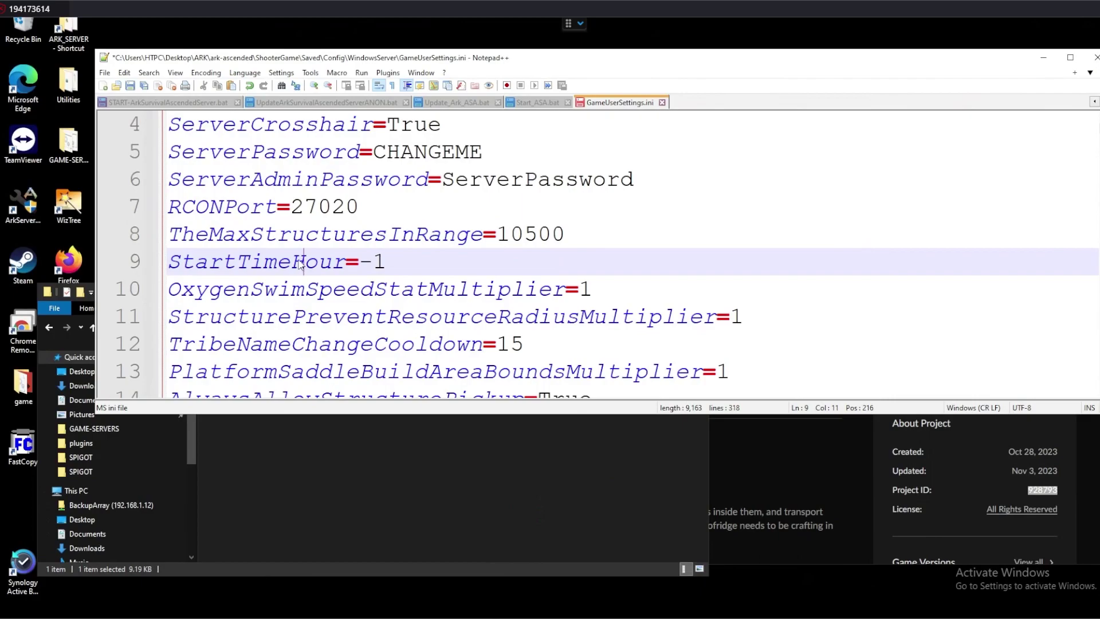
scroll(331, 241, down, 1)
click(312, 217)
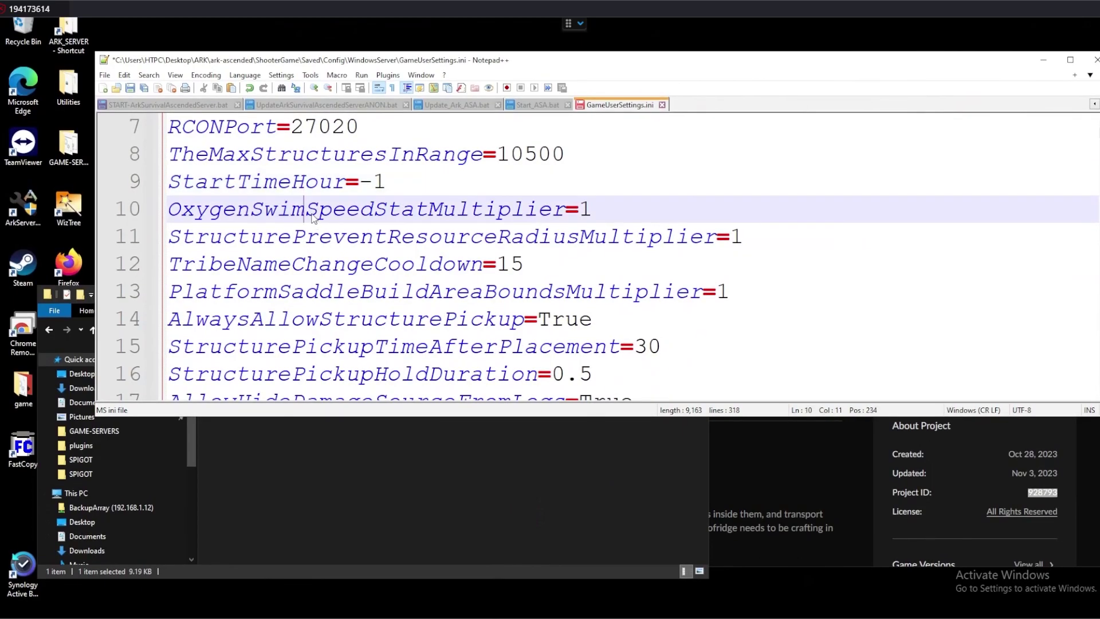
double_click(368, 221)
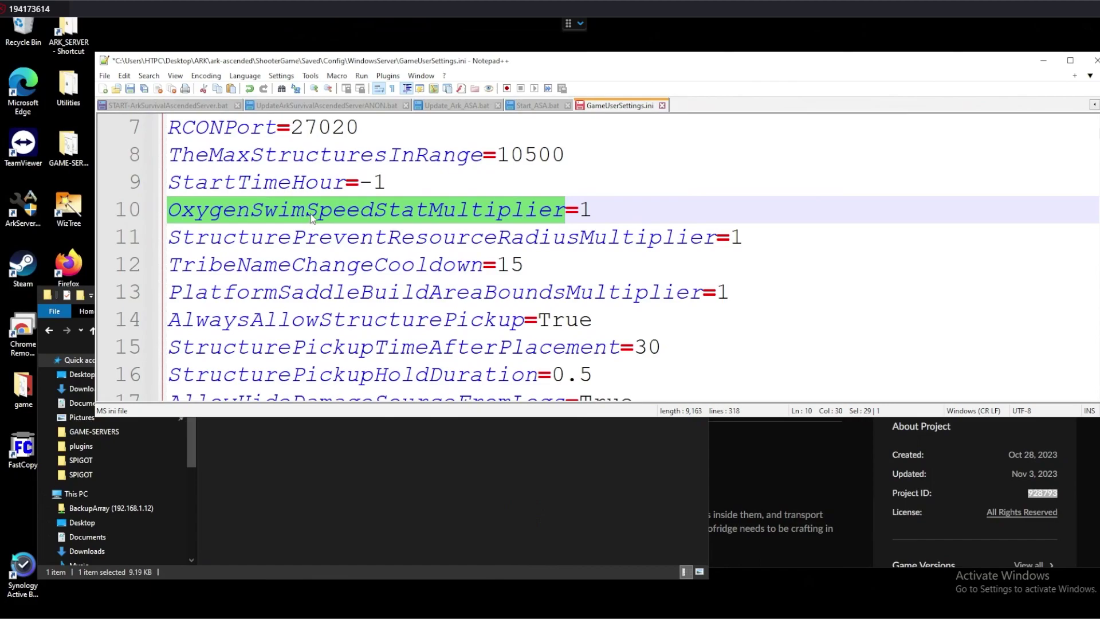
click(390, 217)
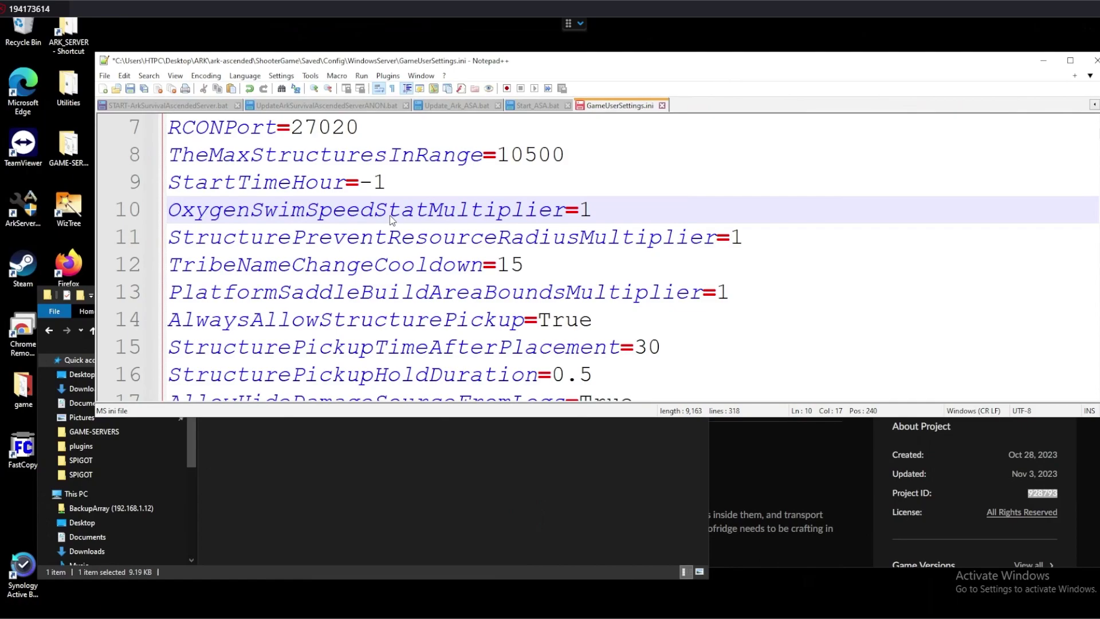
double_click(436, 244)
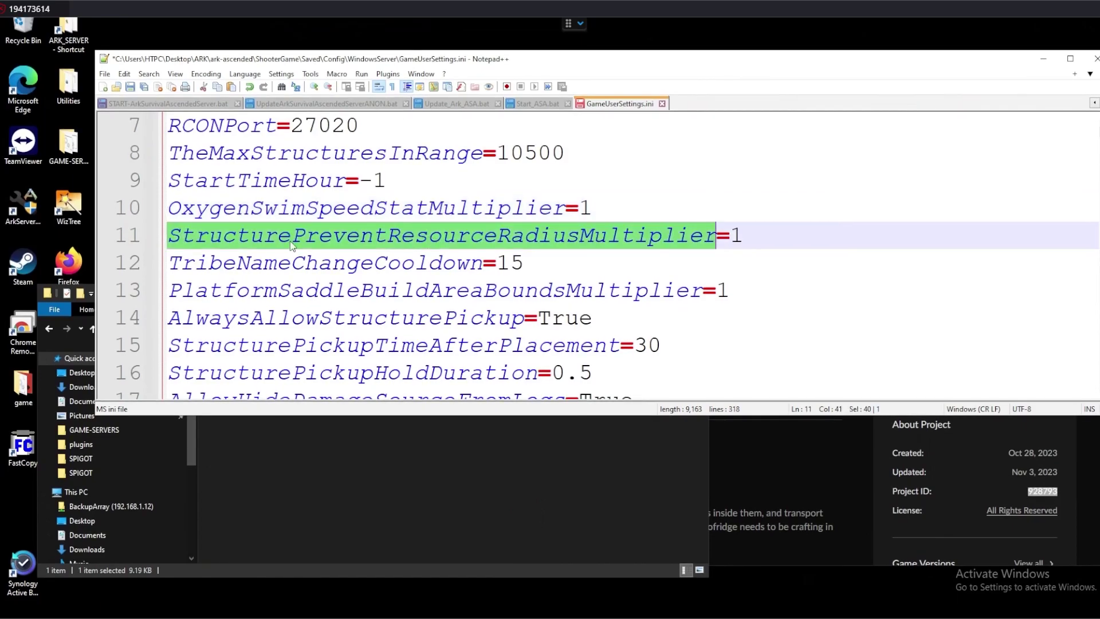
click(187, 237)
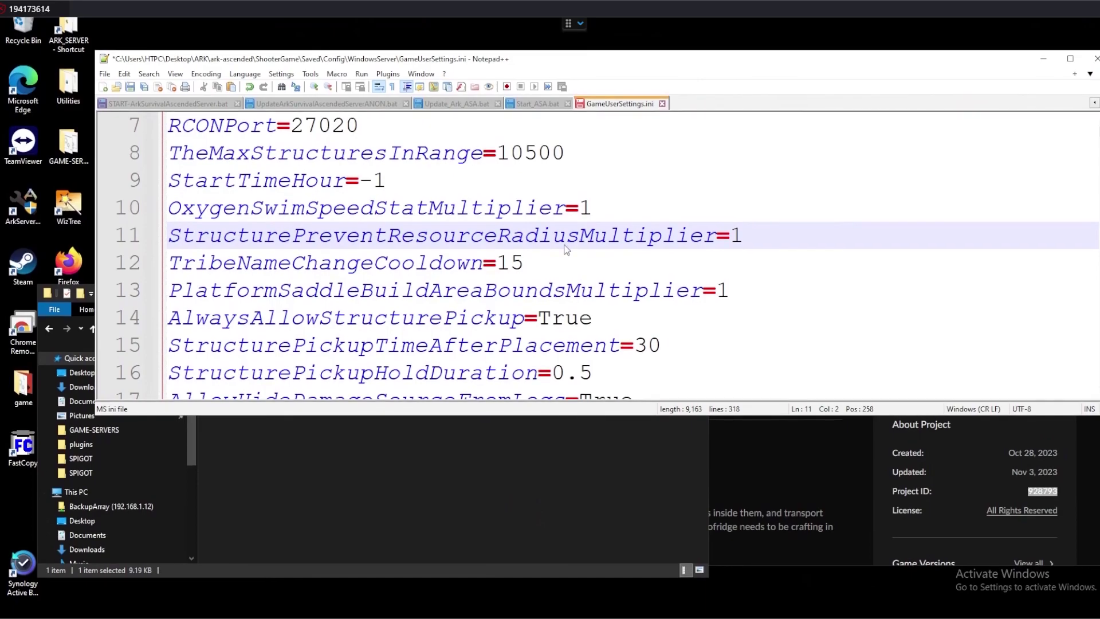
double_click(544, 237)
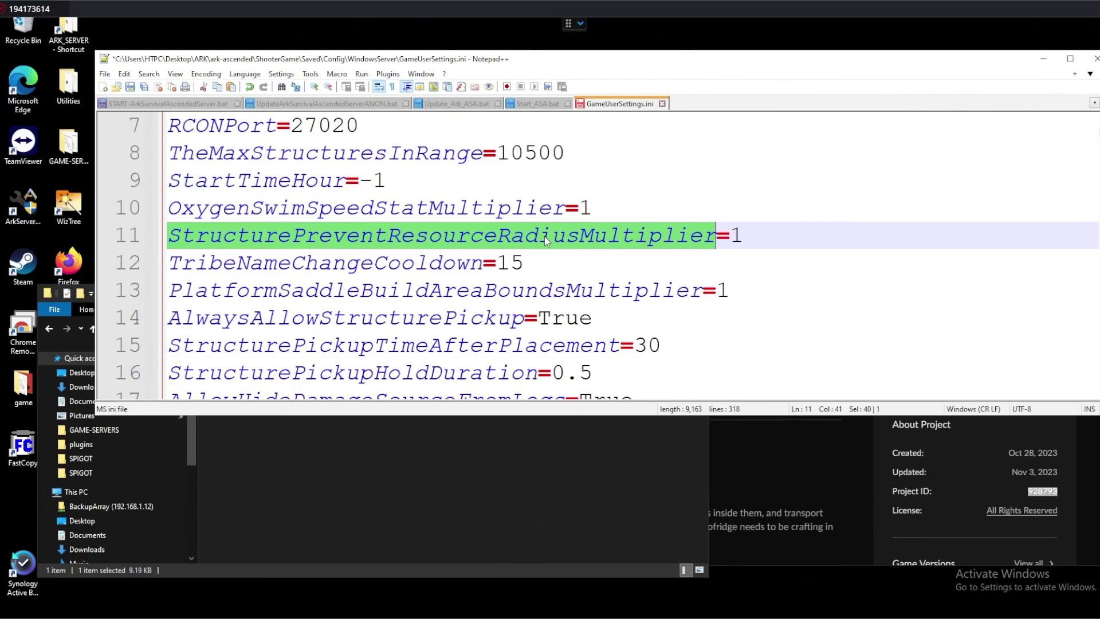
double_click(739, 238)
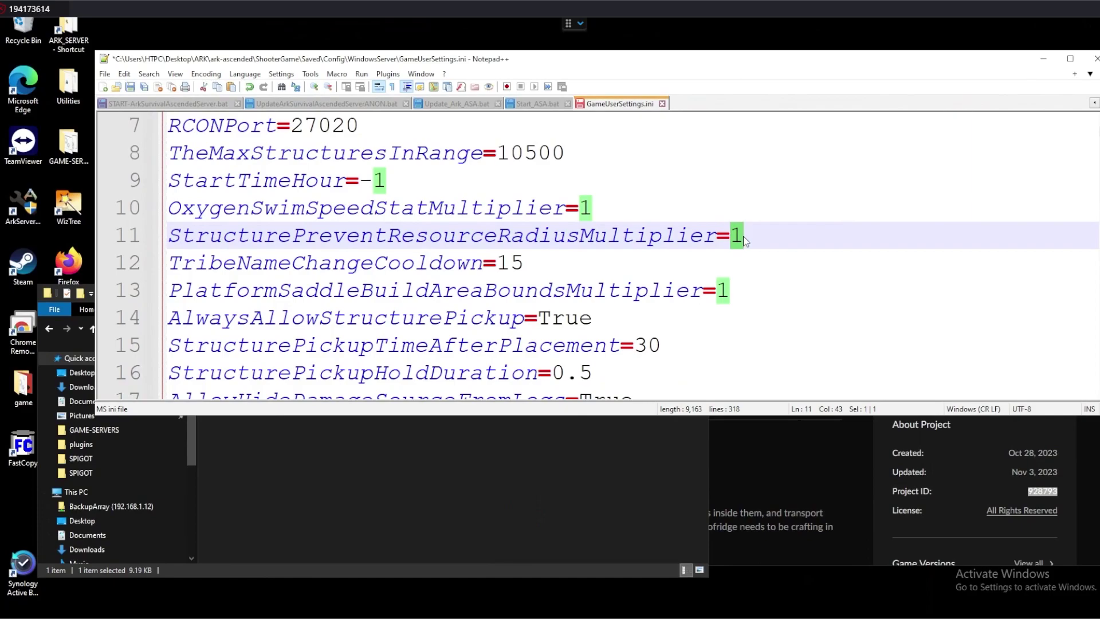
key(BackSpace)
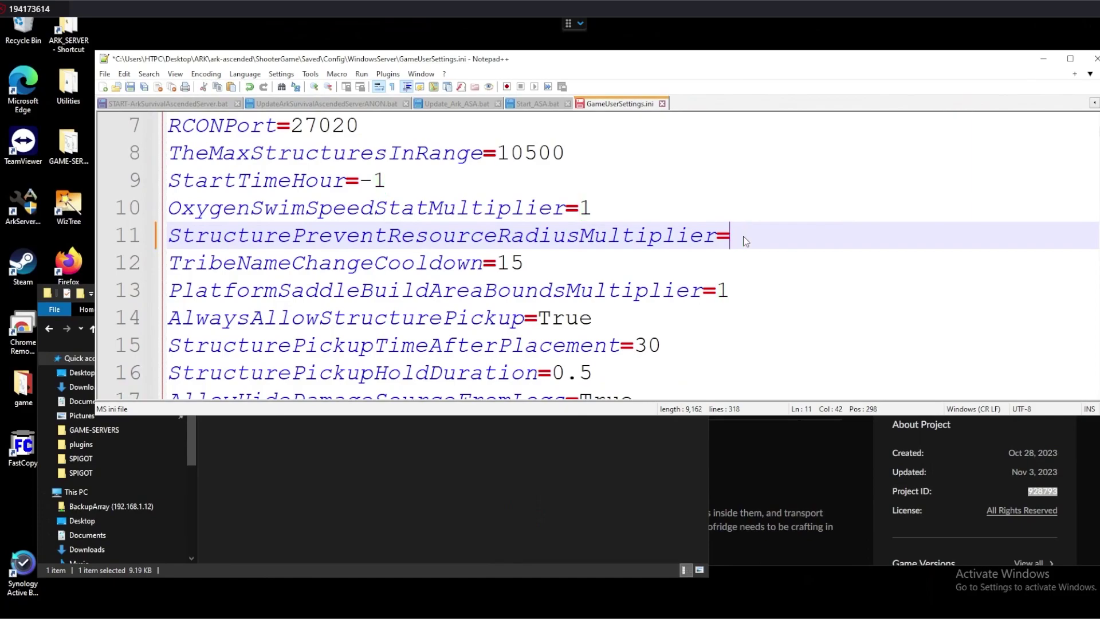
text(0.5)
key(BackSpace)
click(535, 270)
double_click(622, 236)
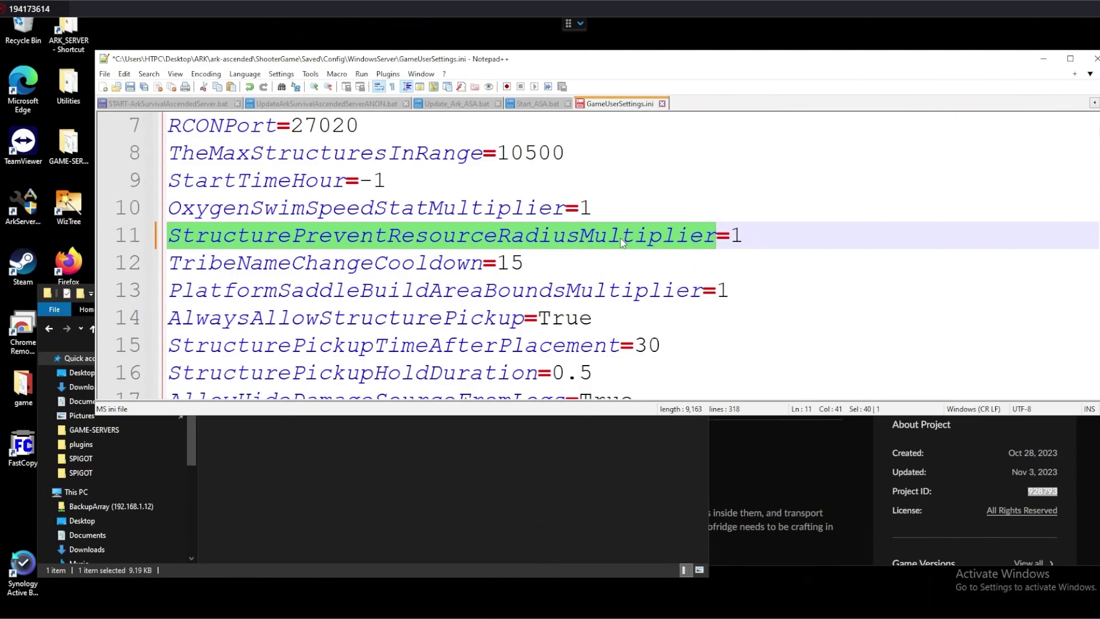
double_click(358, 269)
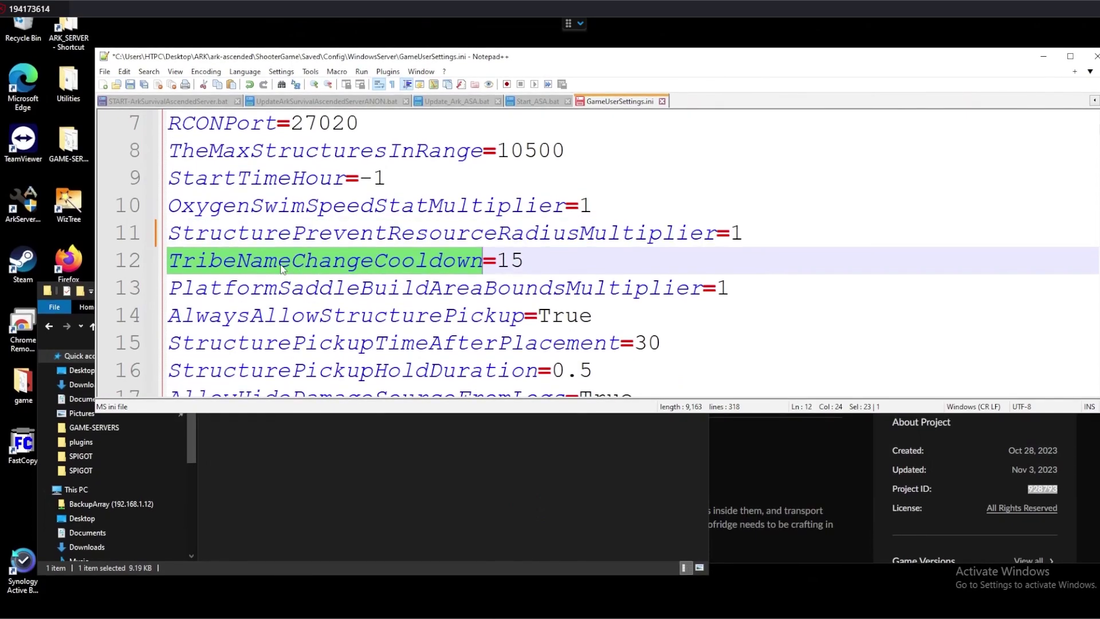
click(236, 268)
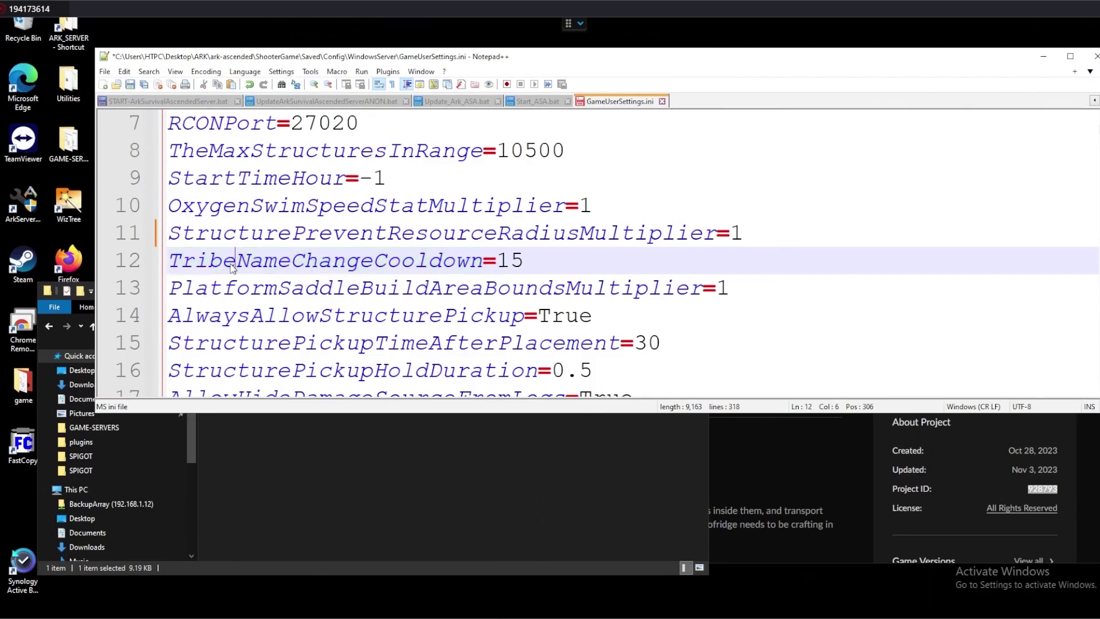
double_click(263, 290)
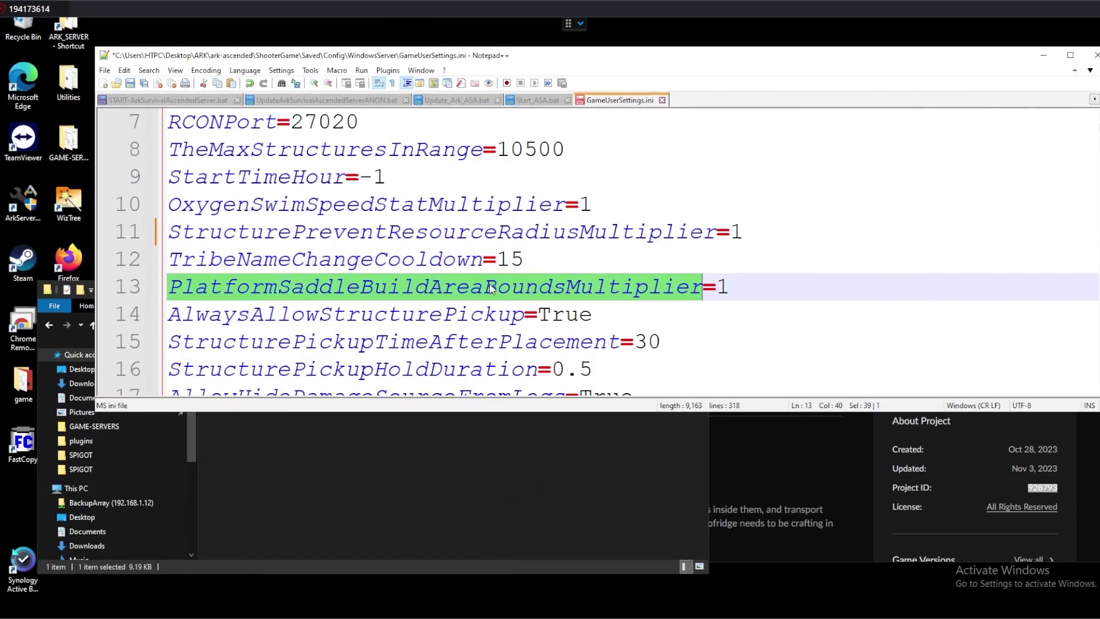
click(246, 289)
click(635, 289)
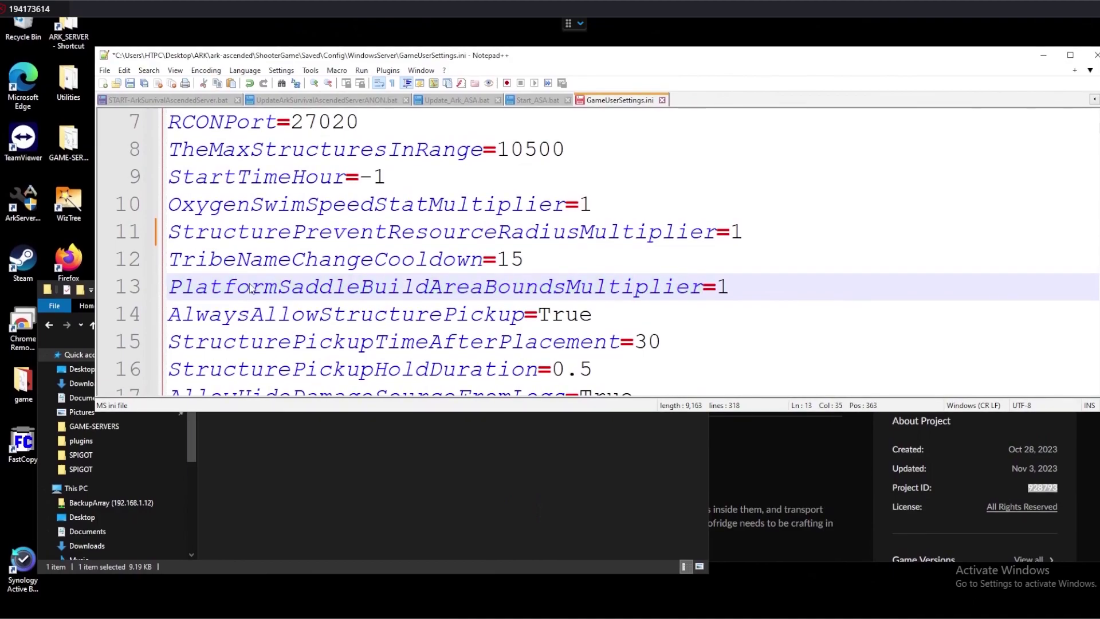
double_click(352, 289)
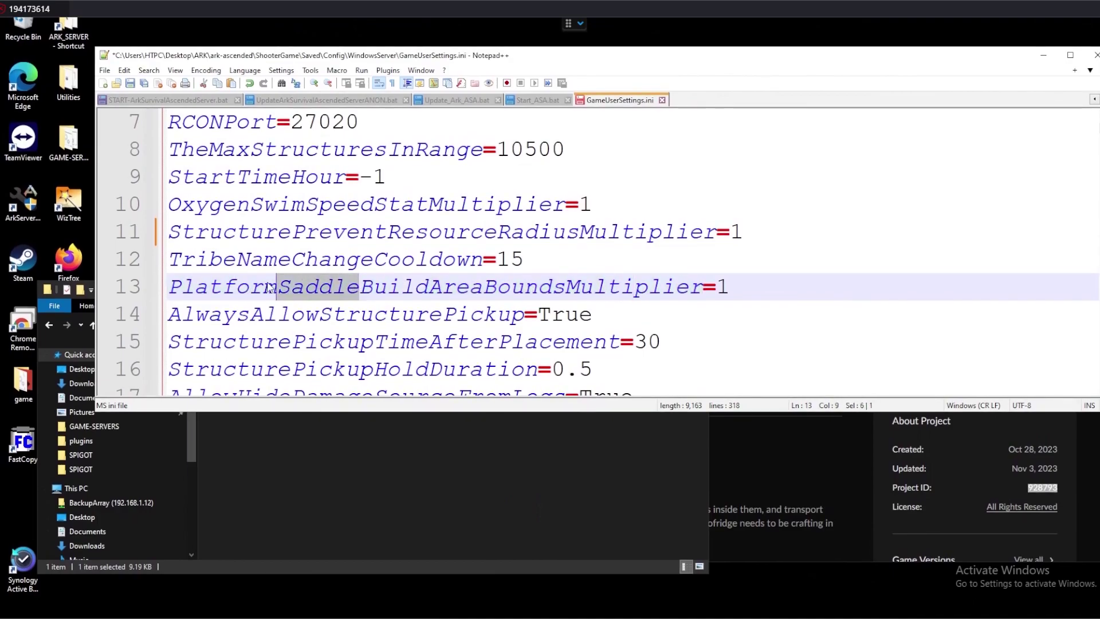
click(496, 289)
key(Left)
key(Left)
key(Left)
key(Left)
key(shift+Right)
key(shift+Right)
key(shift+Right)
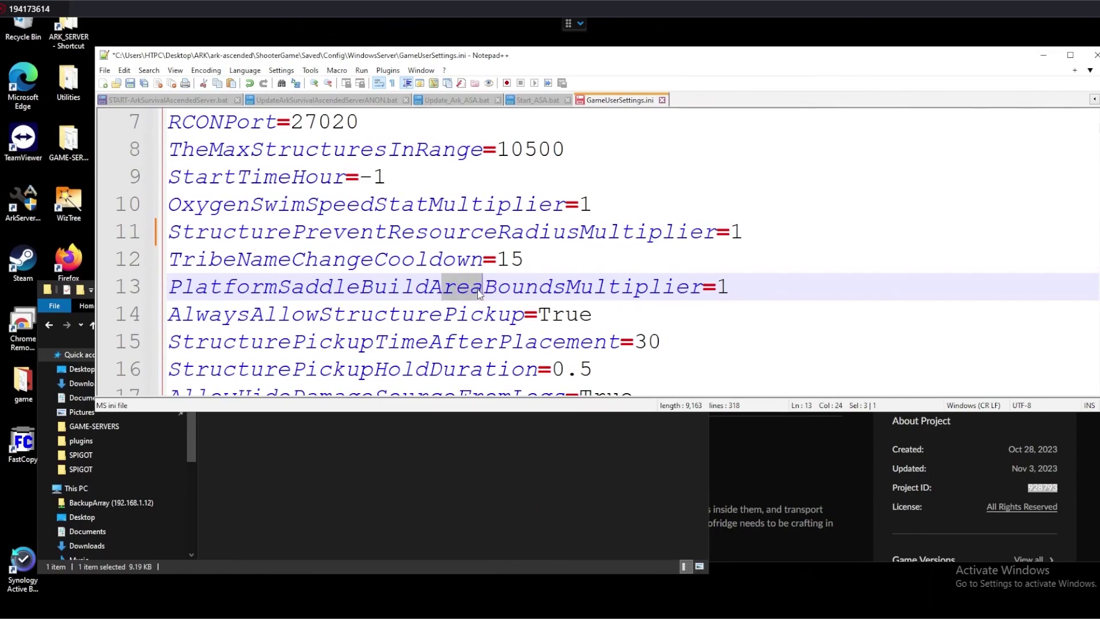
click(649, 294)
click(735, 291)
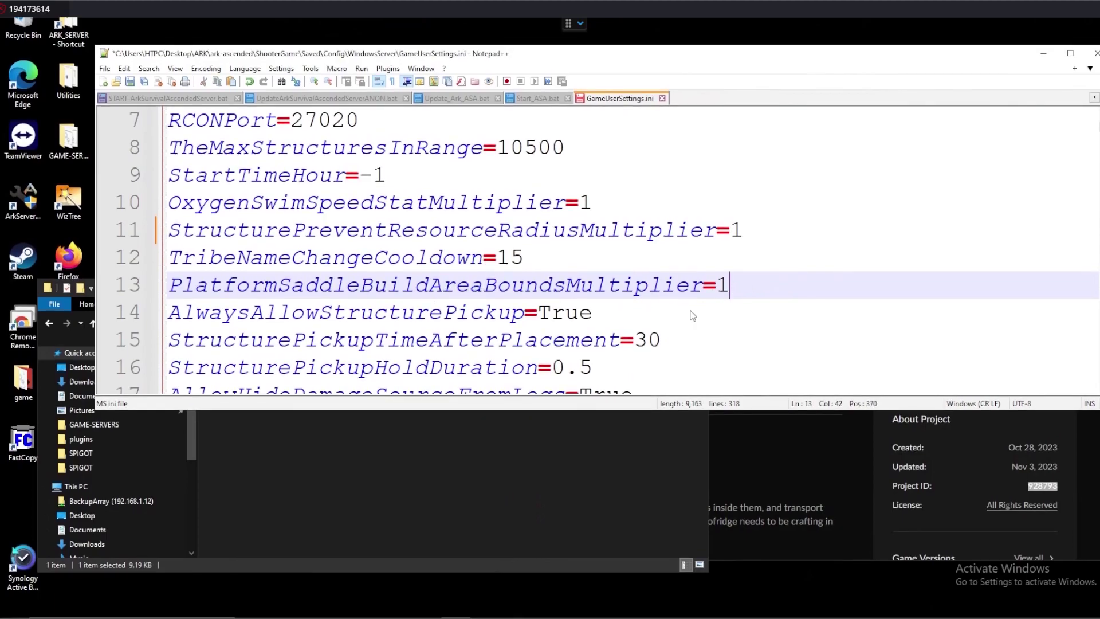
key(BackSpace)
text(2)
key(BackSpace)
text(1)
double_click(393, 311)
double_click(564, 314)
scroll(566, 314, down, 2)
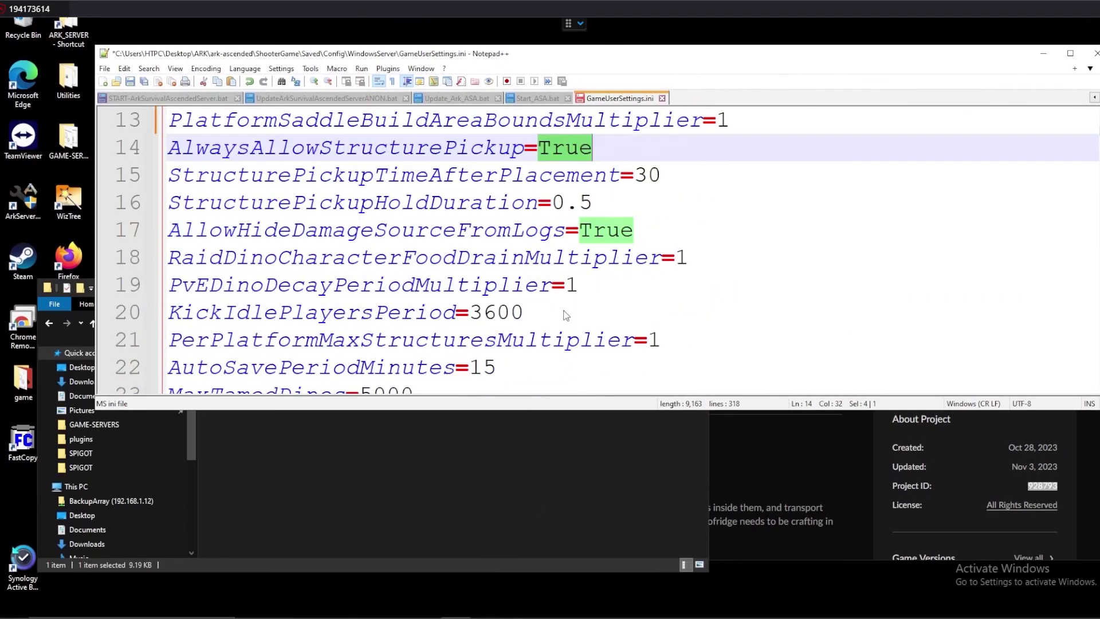
double_click(395, 175)
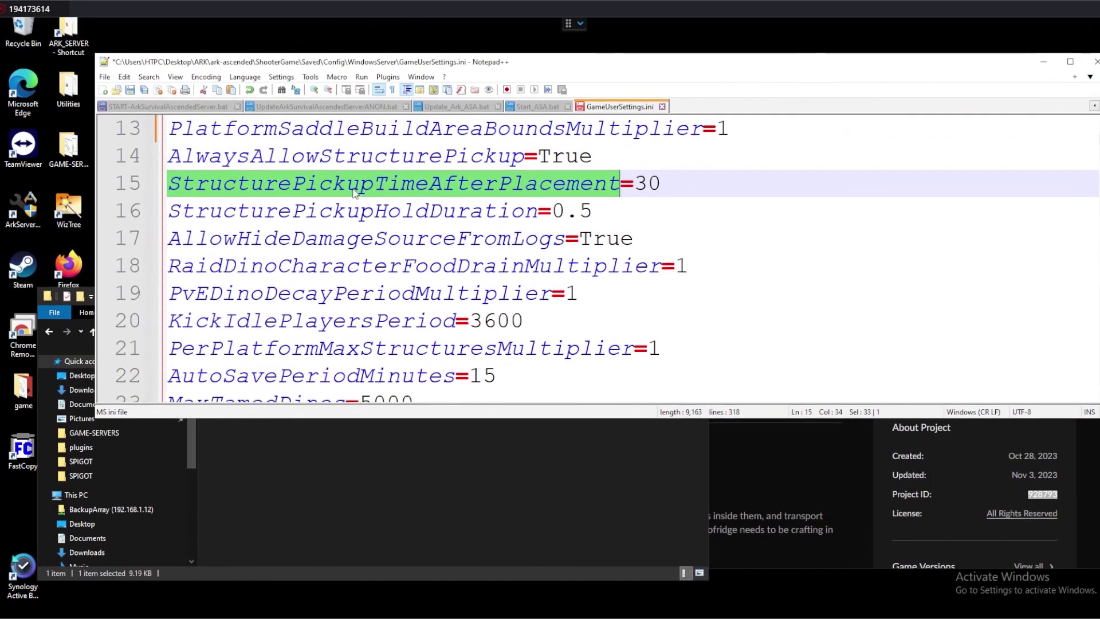
click(321, 181)
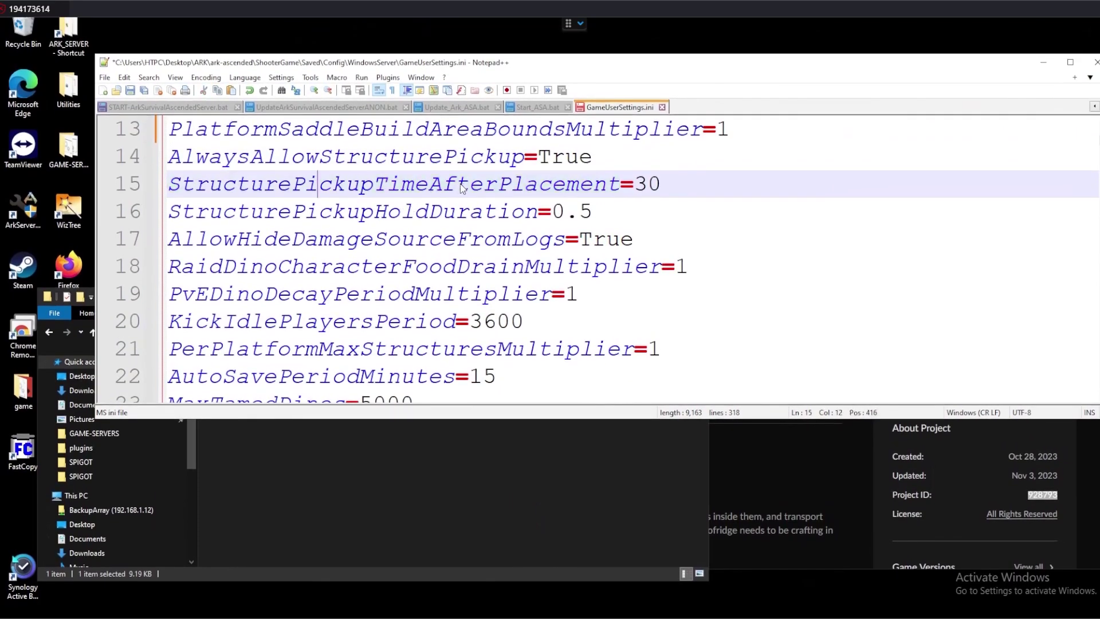
click(647, 191)
key(BackSpace)
key(BackSpace)
key(BackSpace)
key(BackSpace)
text(60)
key(BackSpace)
text(0)
click(424, 212)
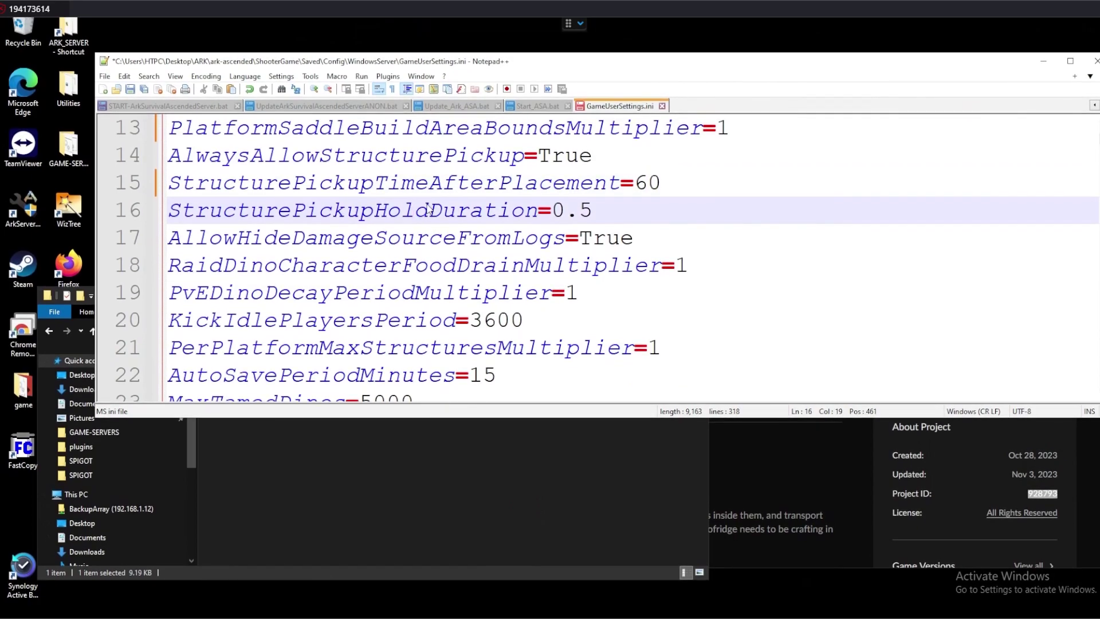
click(594, 209)
key(shift+Up)
click(598, 212)
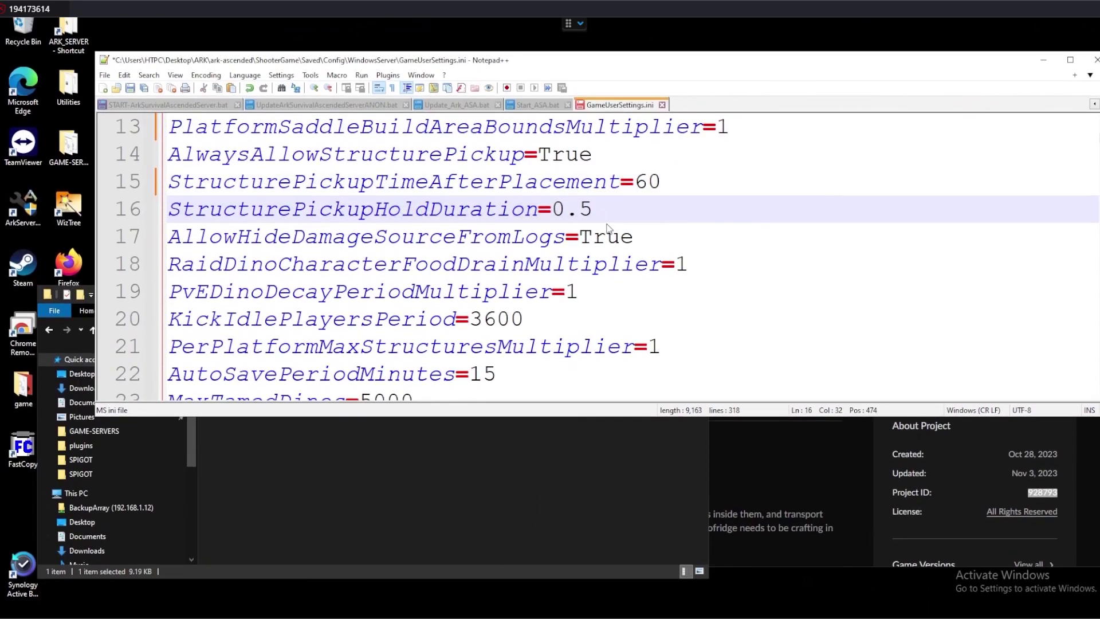
key(BackSpace)
key(BackSpace)
key(BackSpace)
text(2)
key(BackSpace)
text(1)
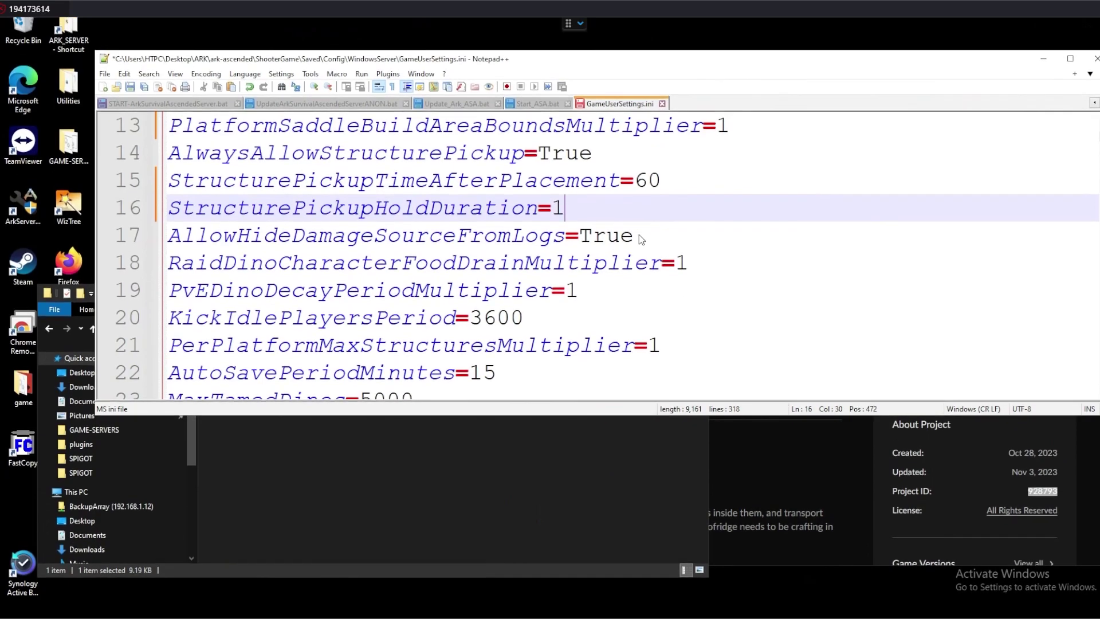
click(640, 232)
click(578, 202)
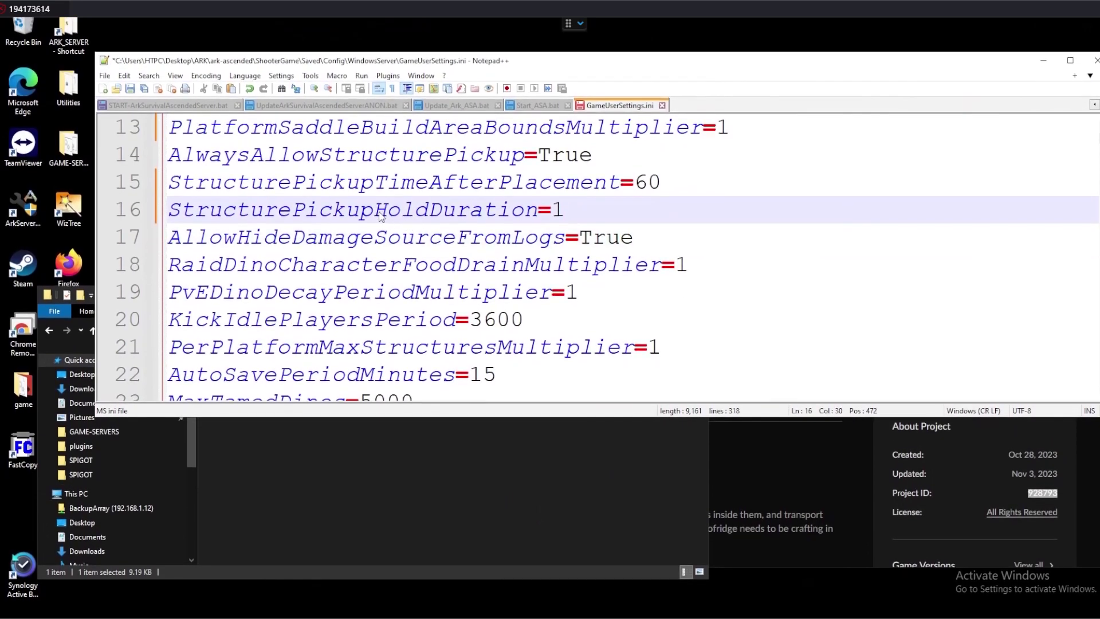
double_click(381, 209)
click(584, 221)
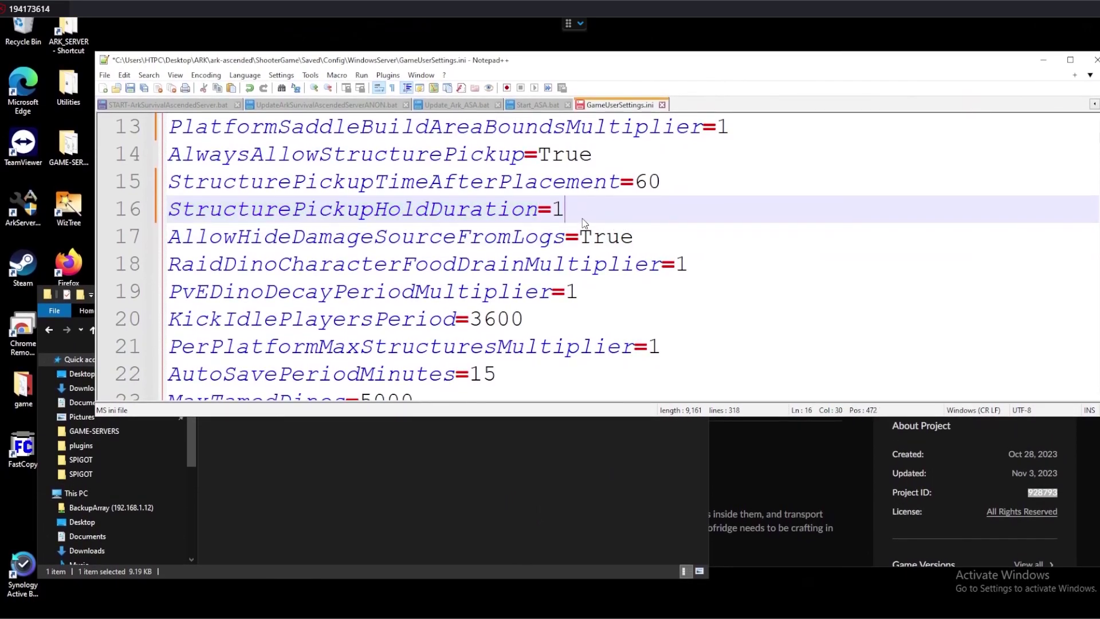
key(BackSpace)
text(0.1)
key(BackSpace)
text(0)
key(BackSpace)
key(BackSpace)
text(1)
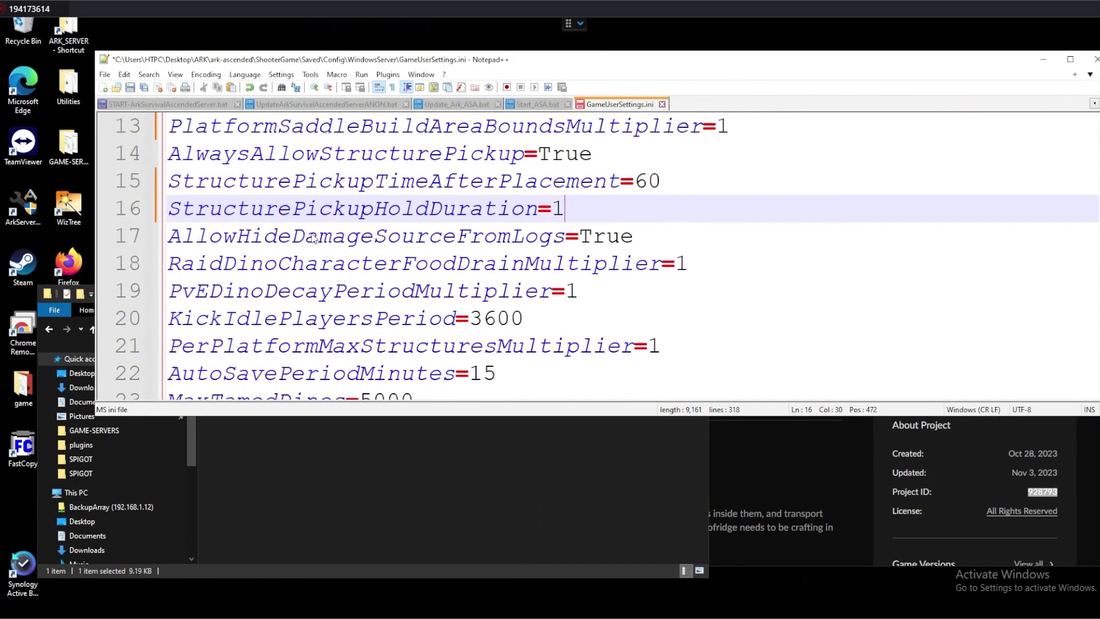
double_click(314, 239)
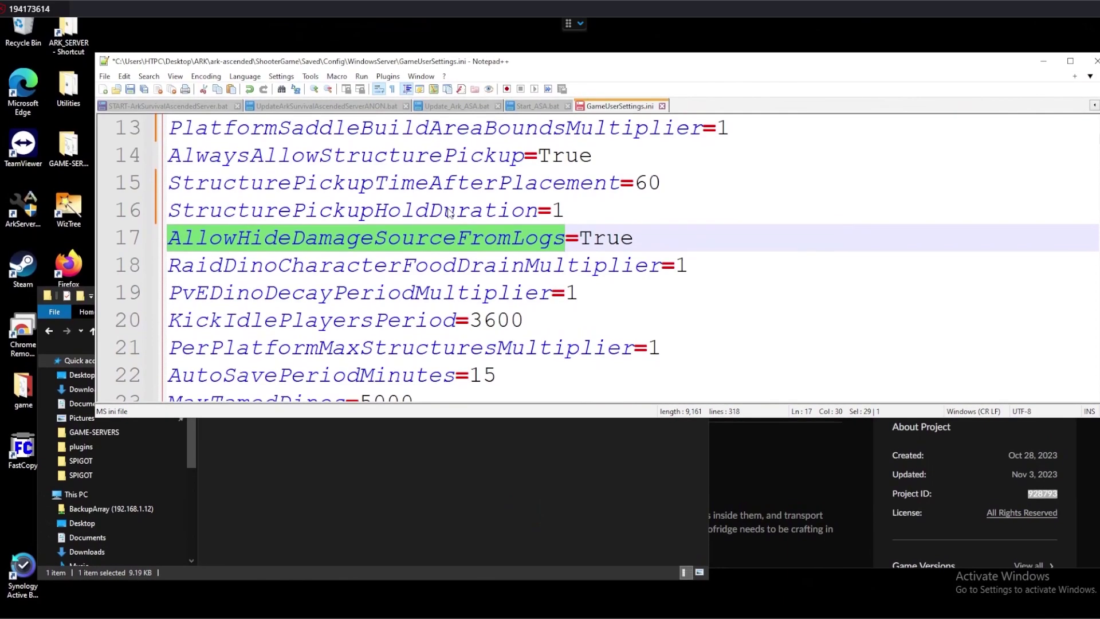
double_click(607, 235)
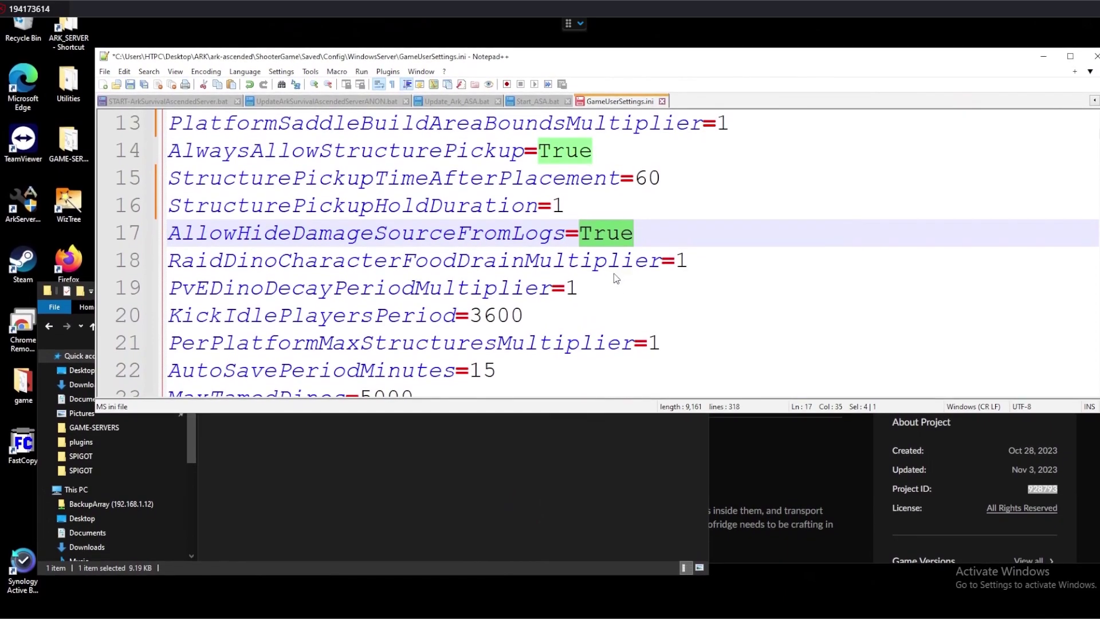
click(618, 268)
double_click(494, 289)
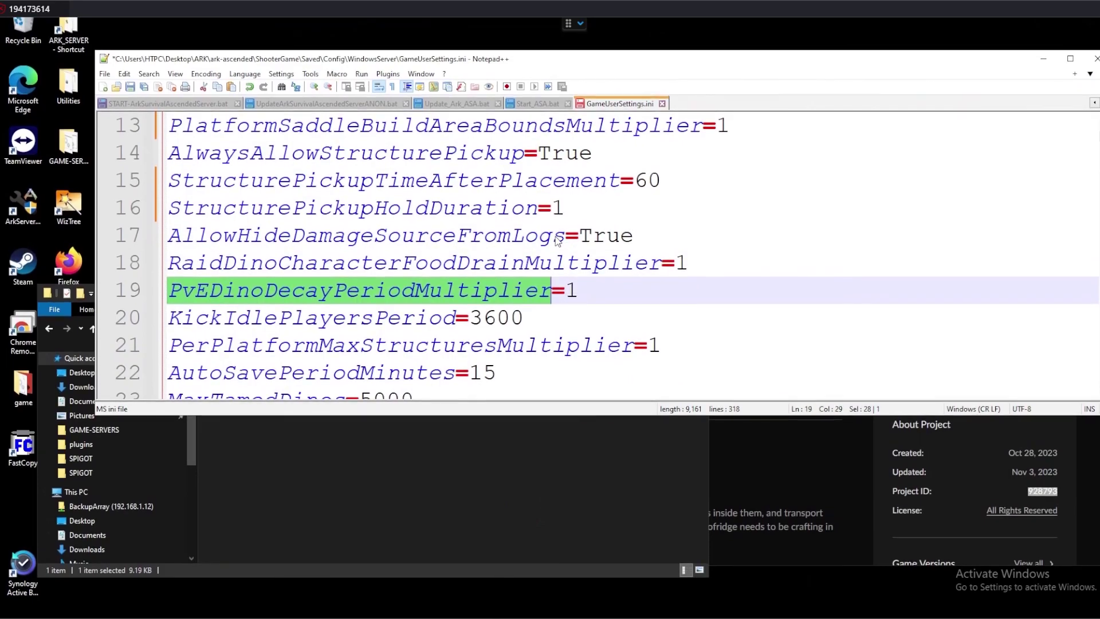
double_click(570, 269)
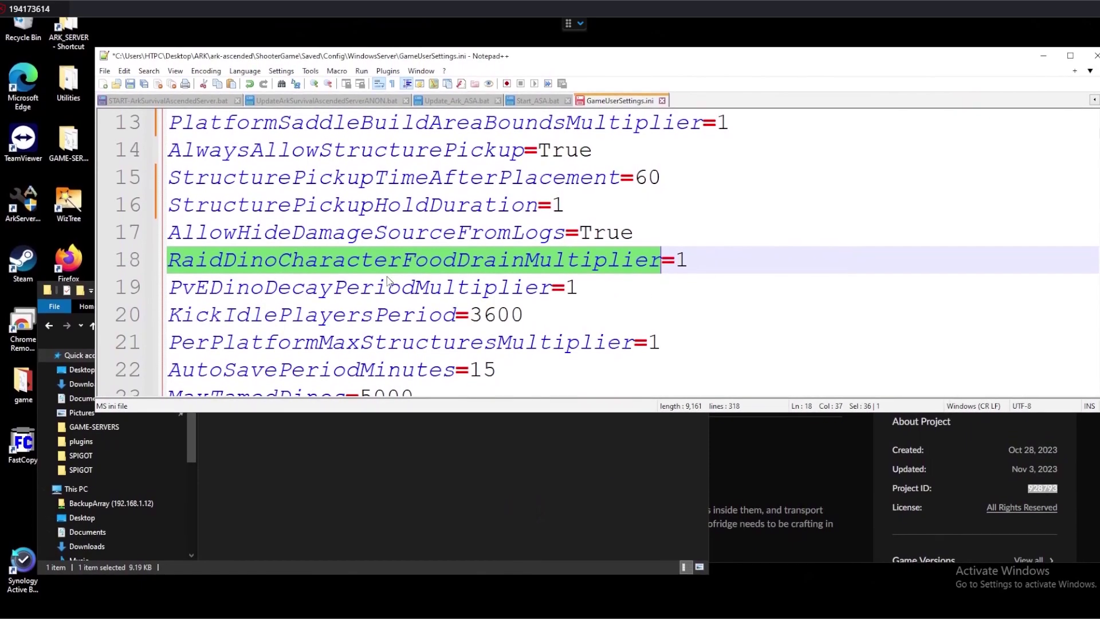
click(235, 290)
double_click(234, 291)
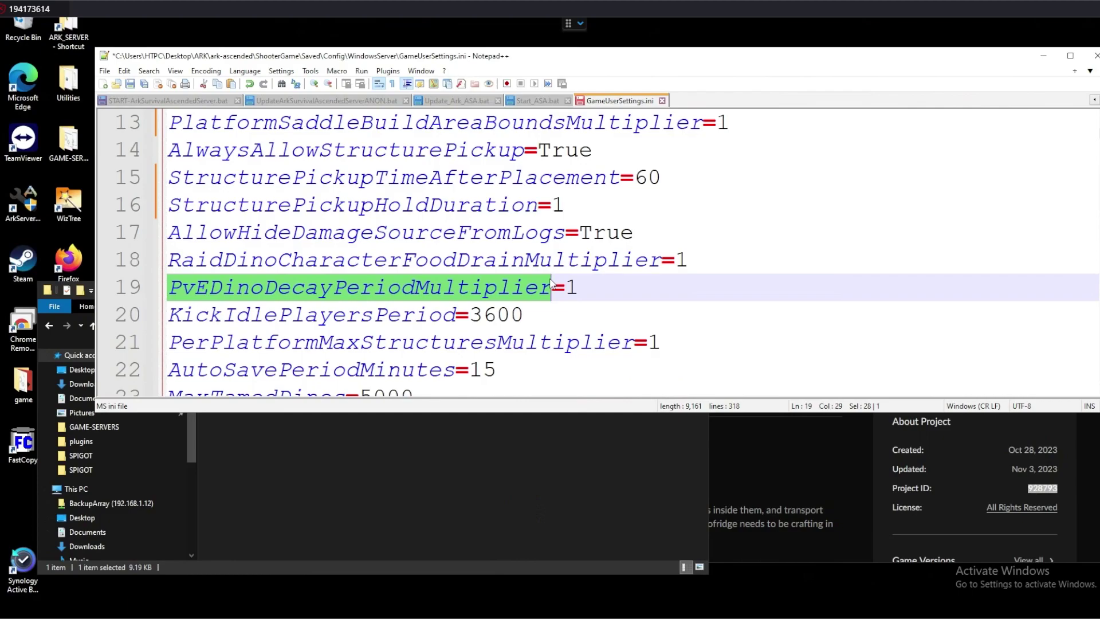
double_click(571, 286)
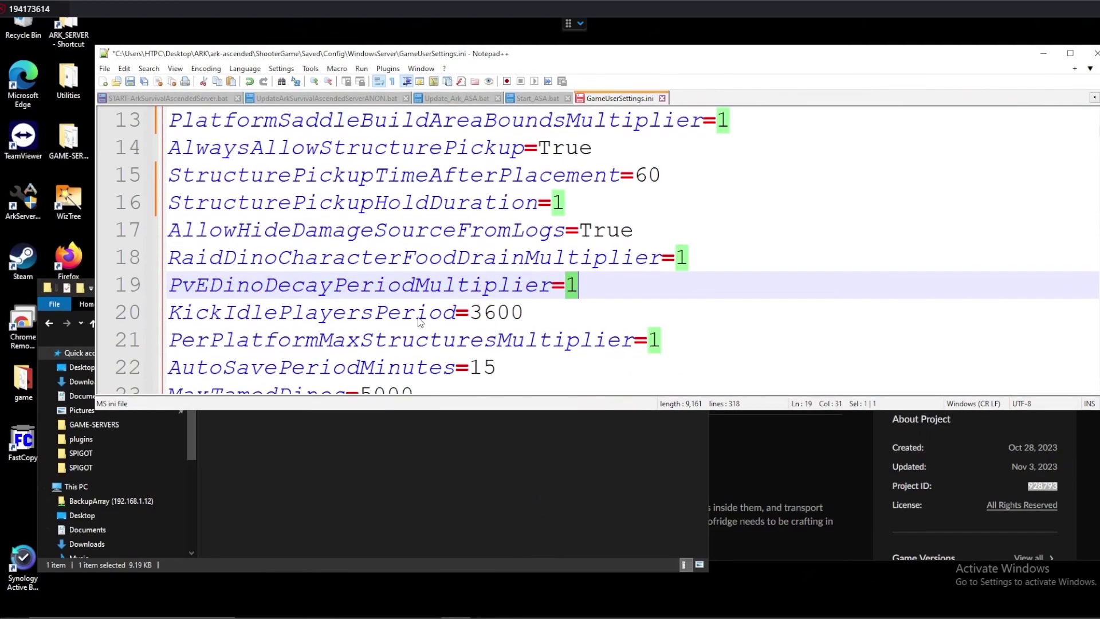
click(374, 312)
double_click(387, 320)
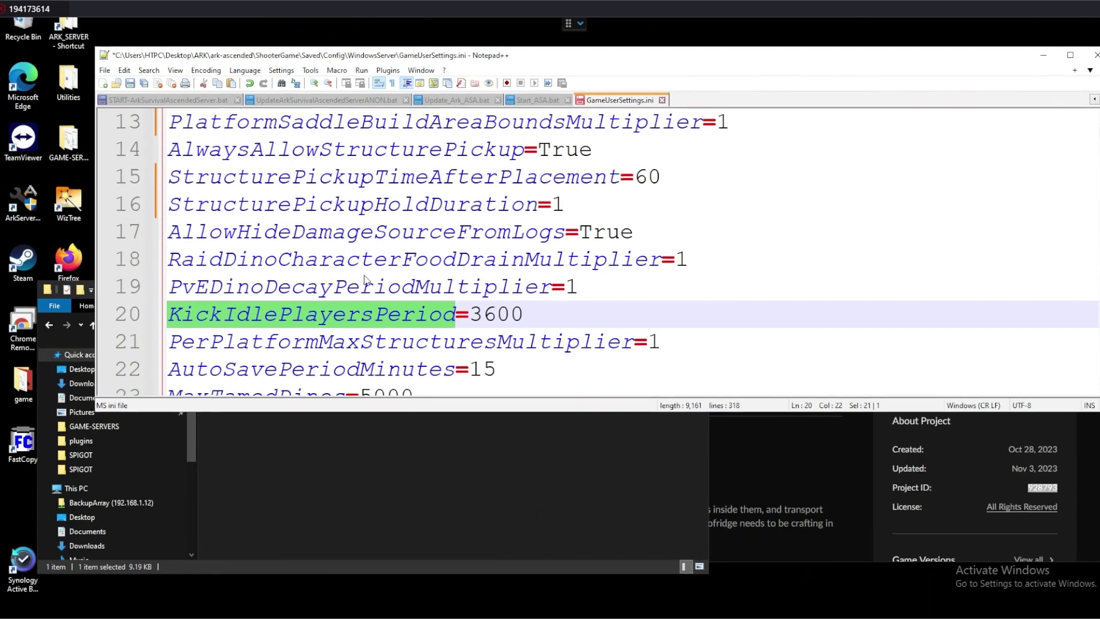
double_click(497, 314)
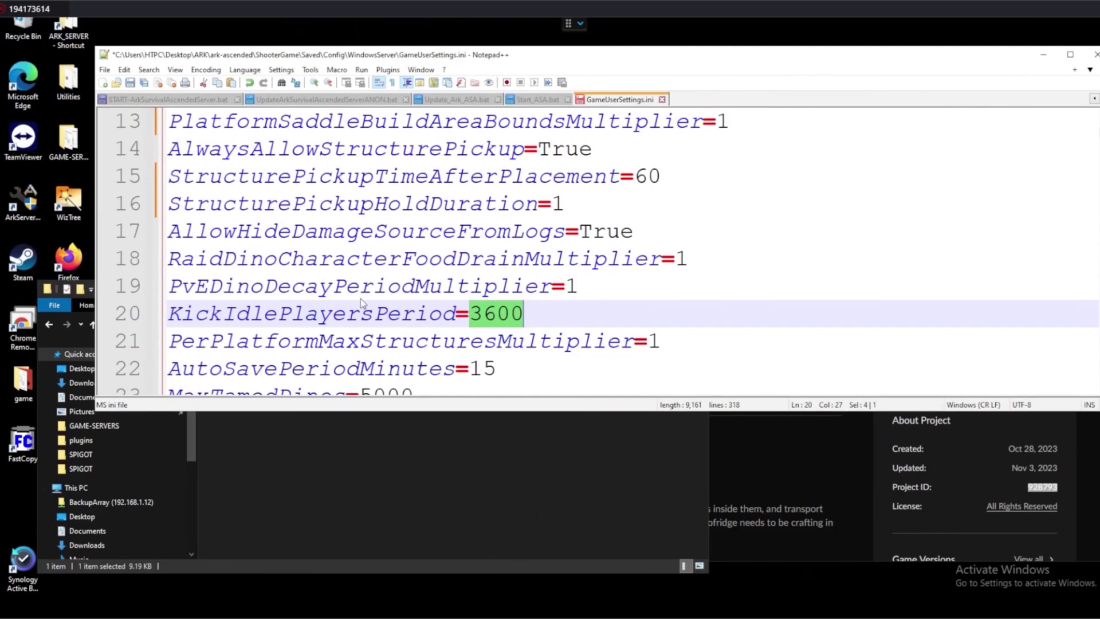
click(360, 294)
click(361, 309)
Point out AutoSavePeriodMinutes, then change PerPlatformMaxStructuresMultiplier from 1 to 2.
scroll(360, 309, down, 1)
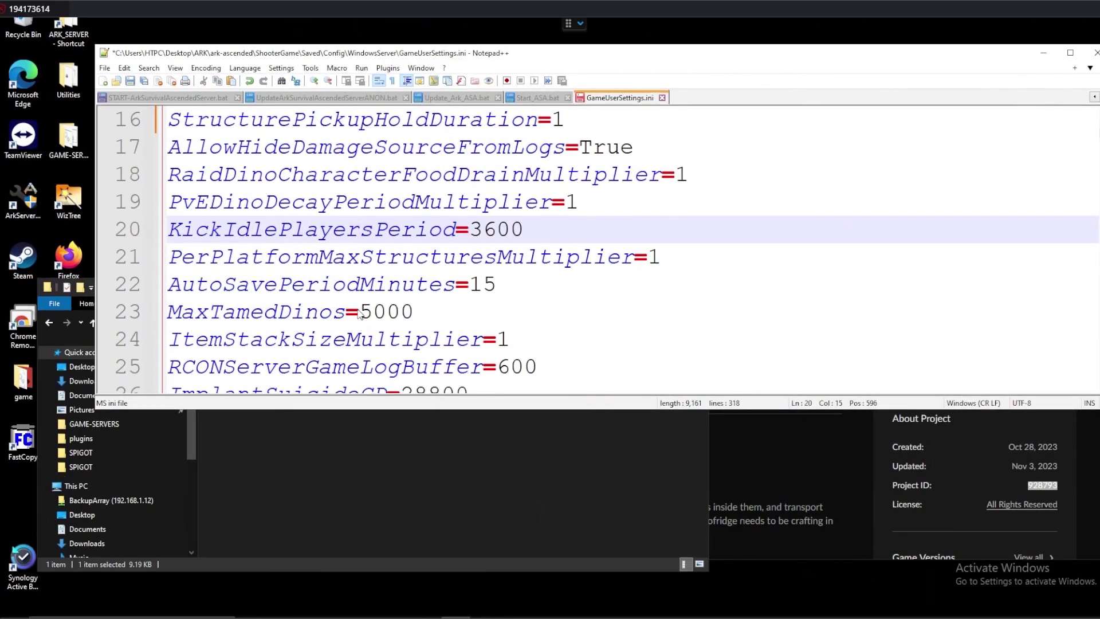
double_click(334, 286)
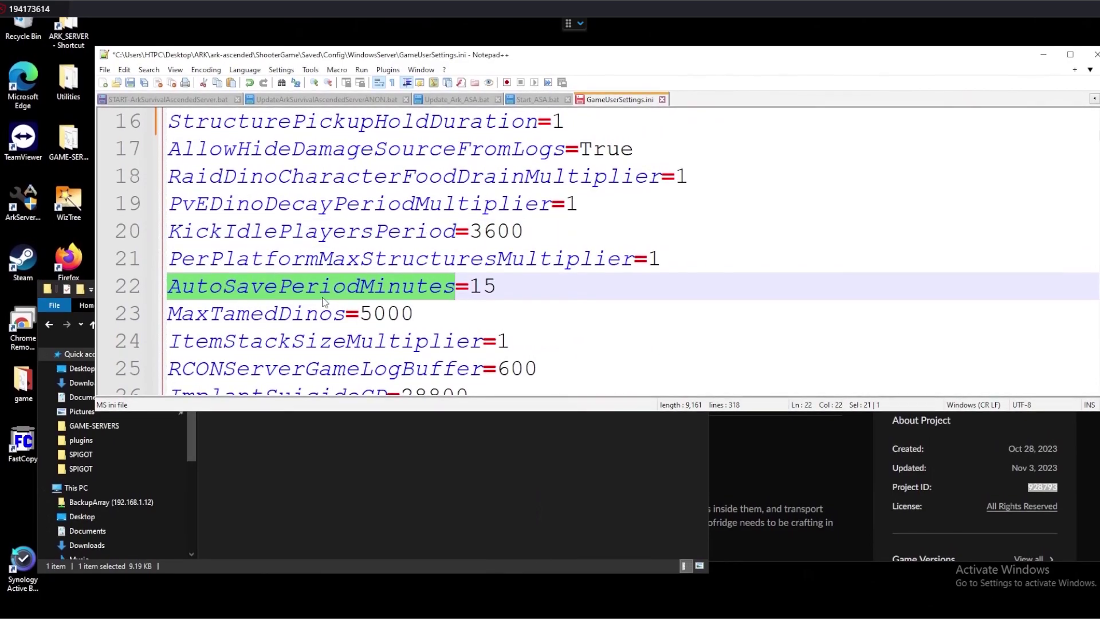
click(240, 265)
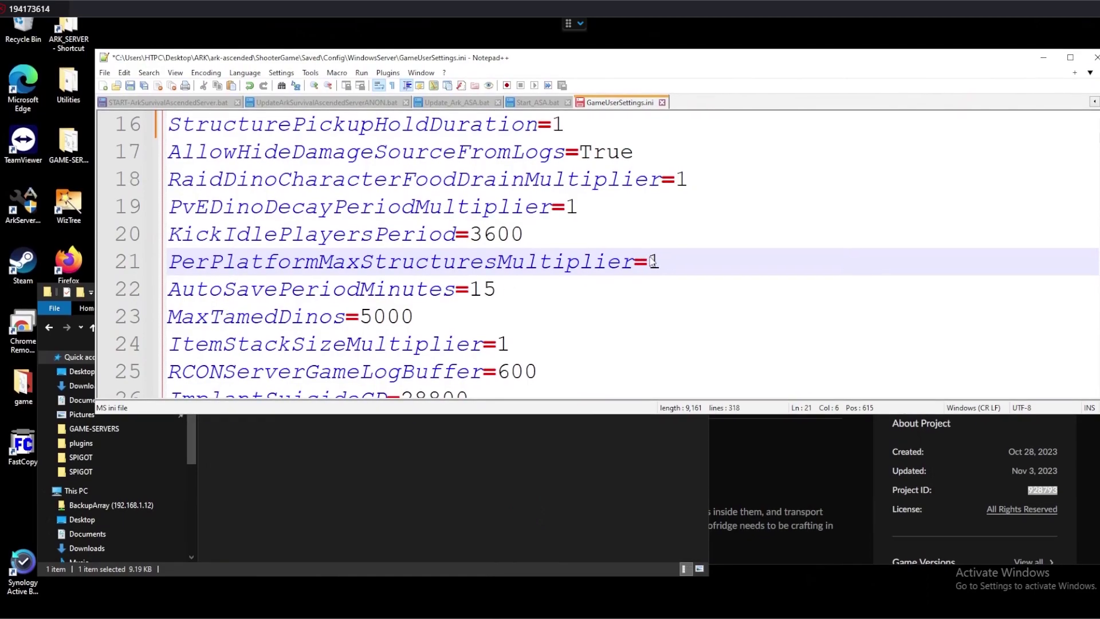
click(678, 264)
key(BackSpace)
text(2)
click(291, 286)
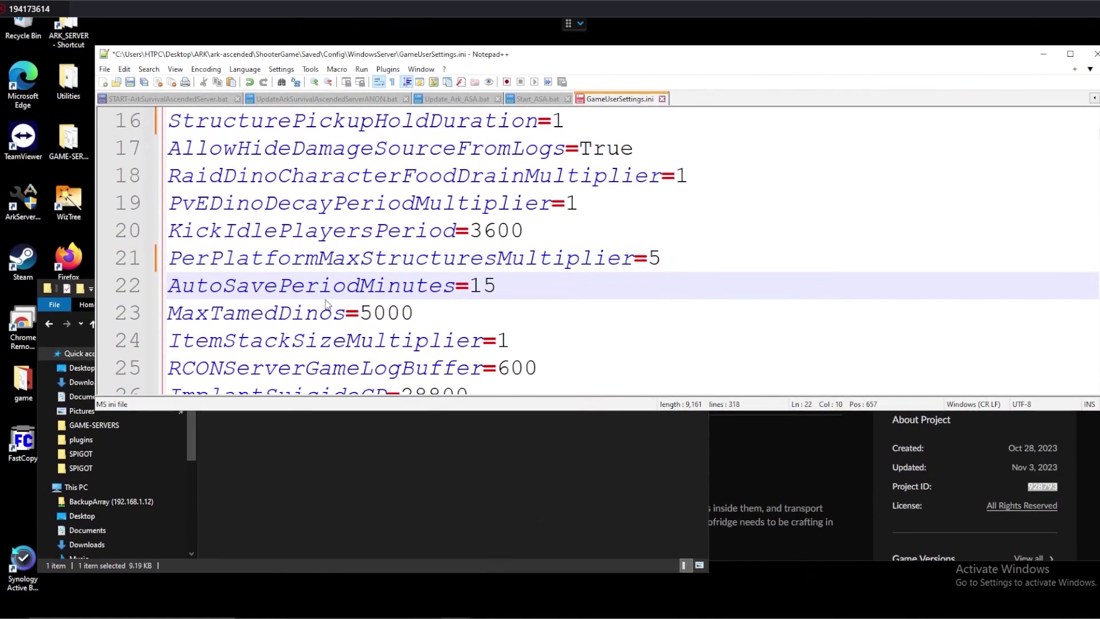
drag(289, 313, 282, 312)
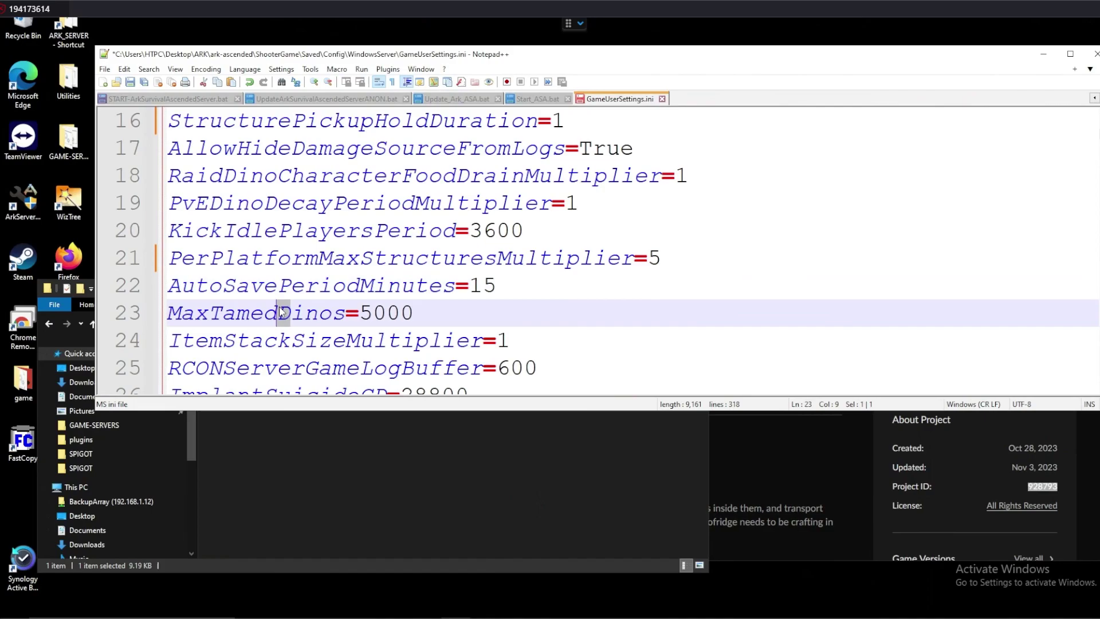
click(377, 312)
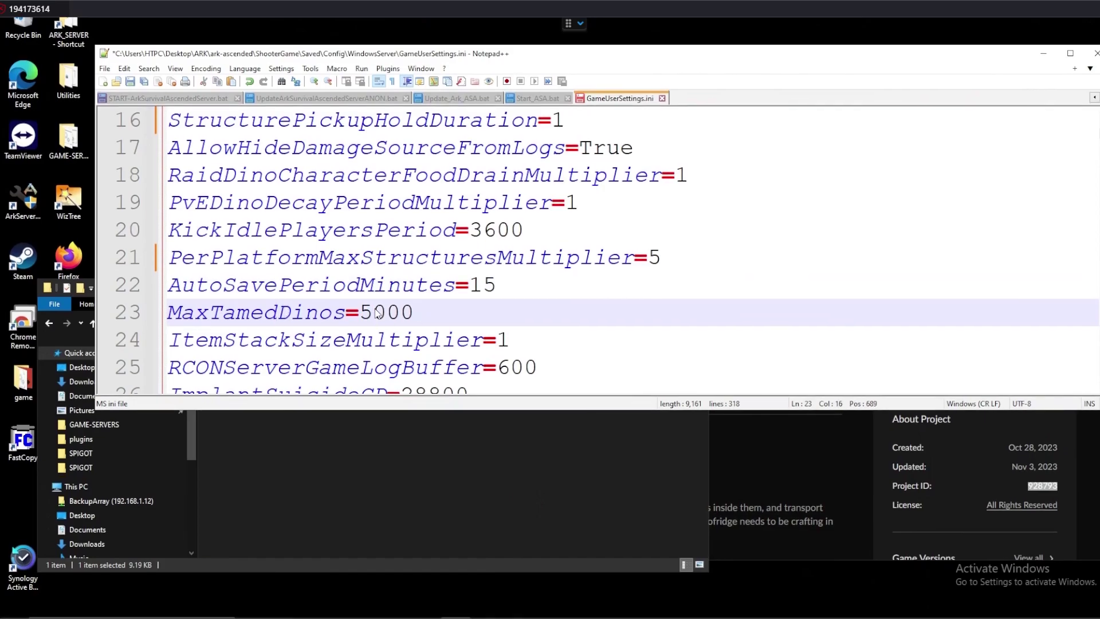
Try ItemStackSizeMultiplier at 32, then revert it to 1.
scroll(365, 320, down, 1)
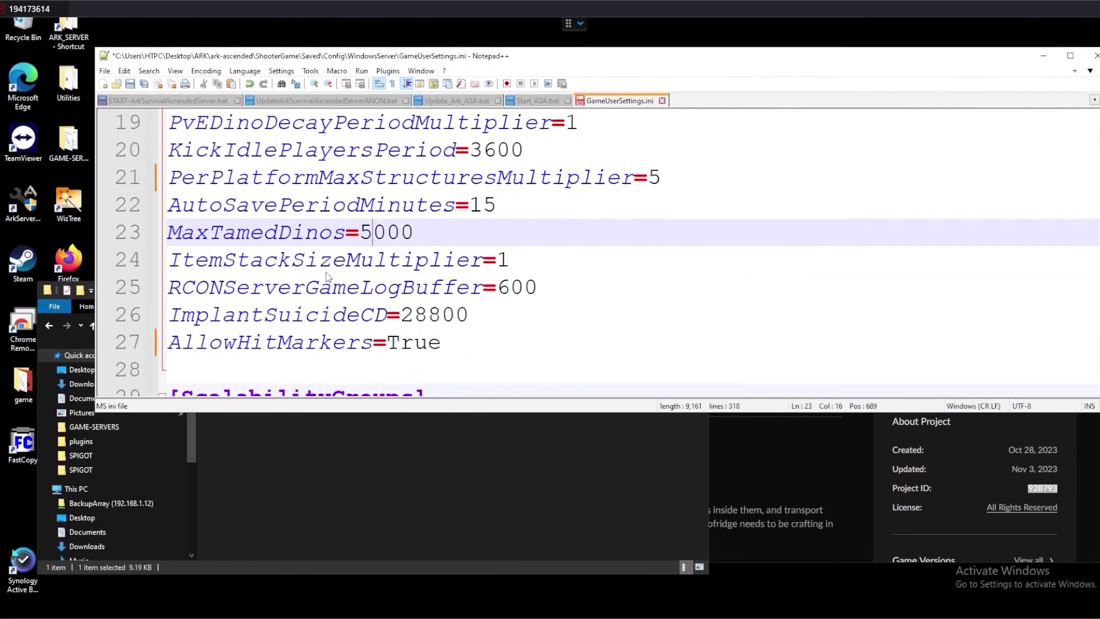
double_click(408, 262)
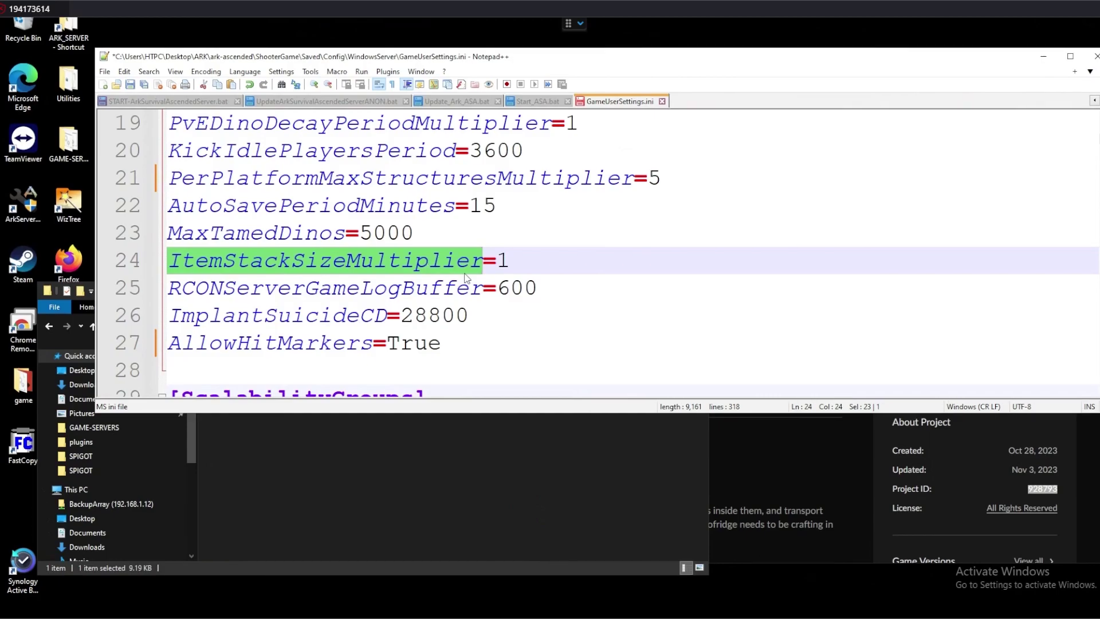
click(508, 262)
key(BackSpace)
text(32)
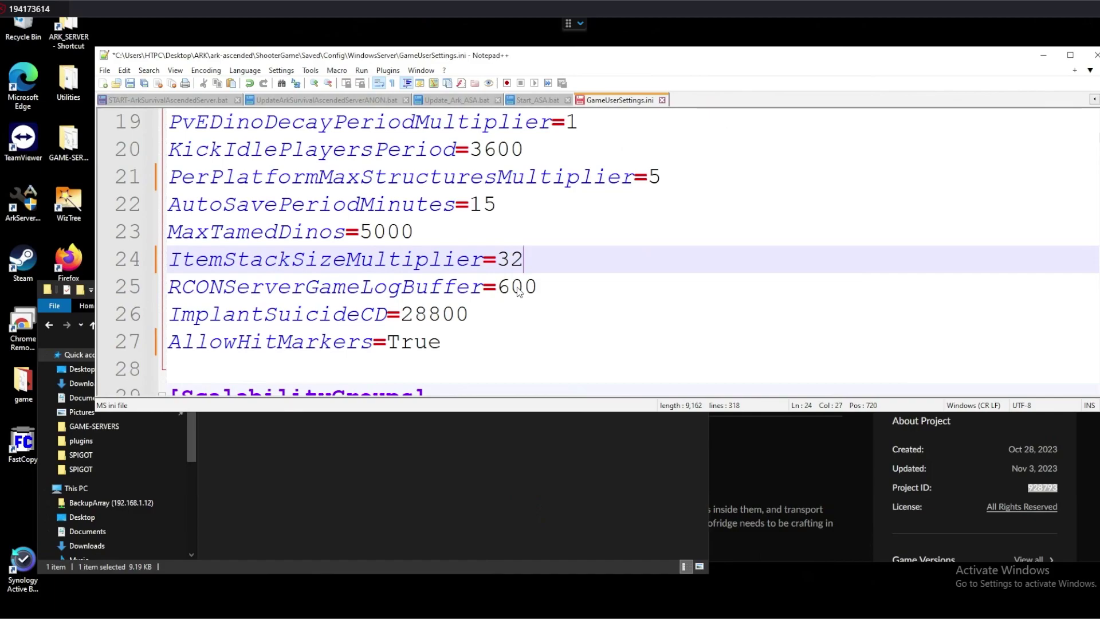
key(BackSpace)
key(BackSpace)
text(1)
Point out RCONServerGameLogBuffer (600), ImplantSuicideCD and AllowHitMarkers settings.
double_click(425, 285)
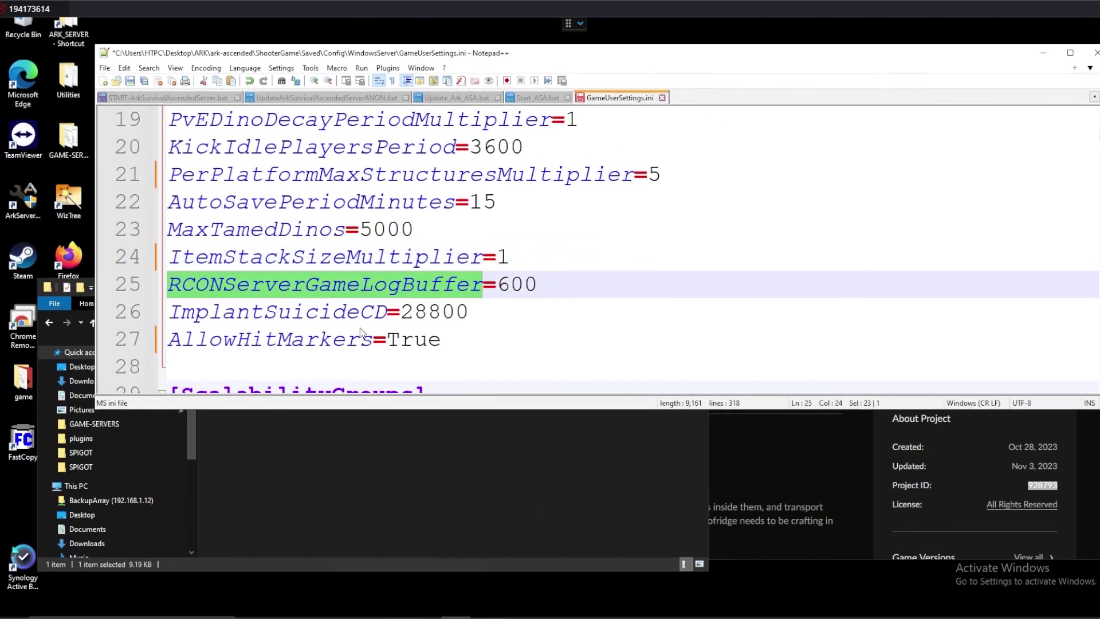
double_click(512, 286)
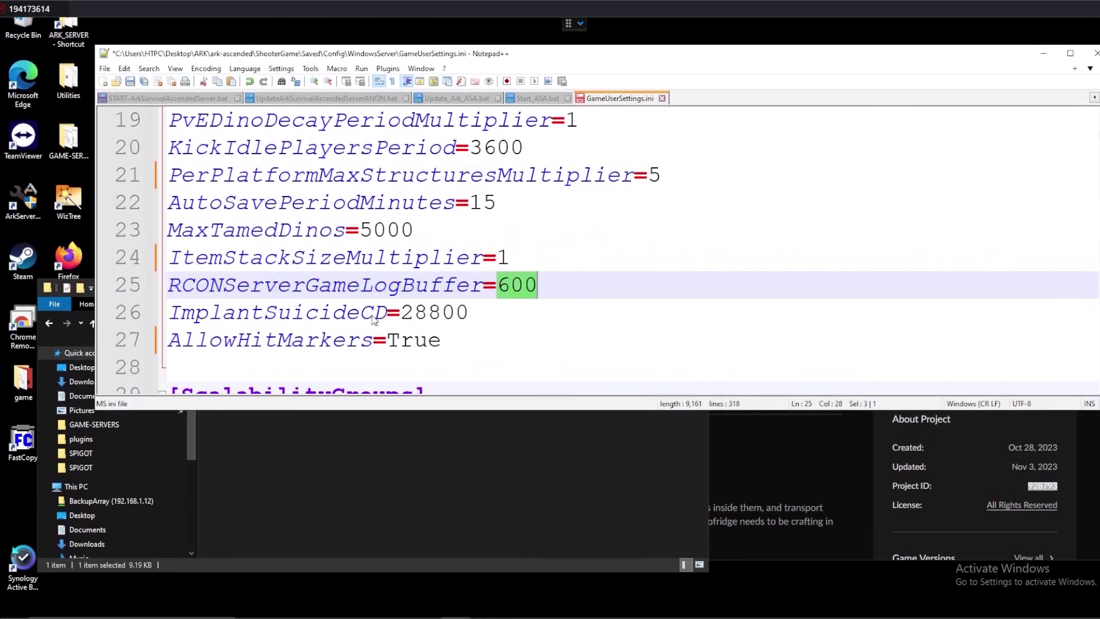
double_click(374, 320)
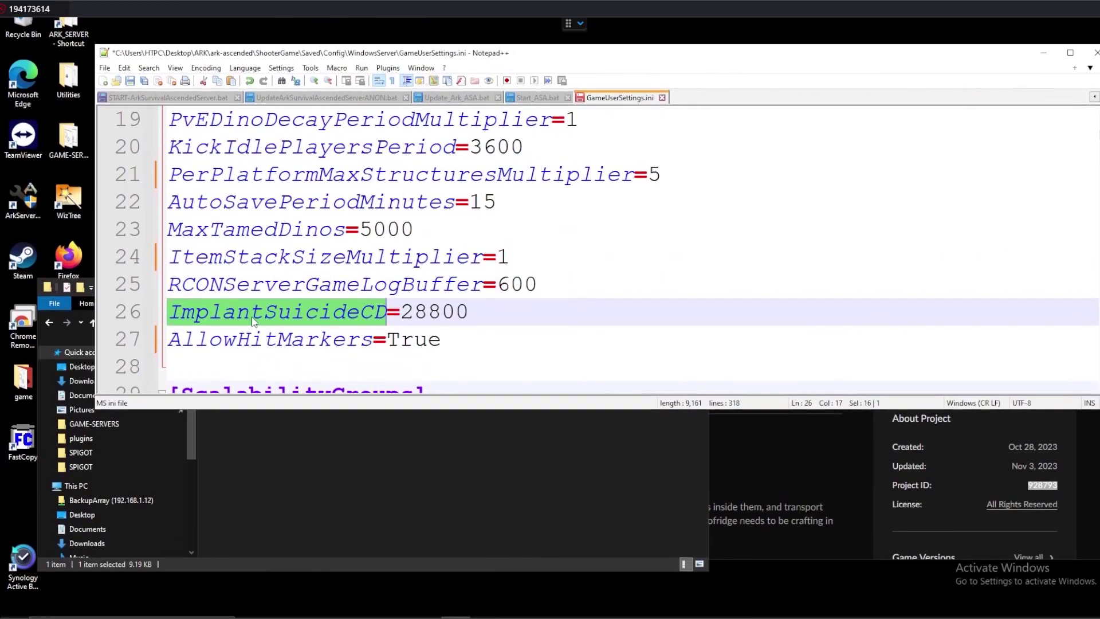
double_click(269, 342)
scroll(301, 294, down, 1)
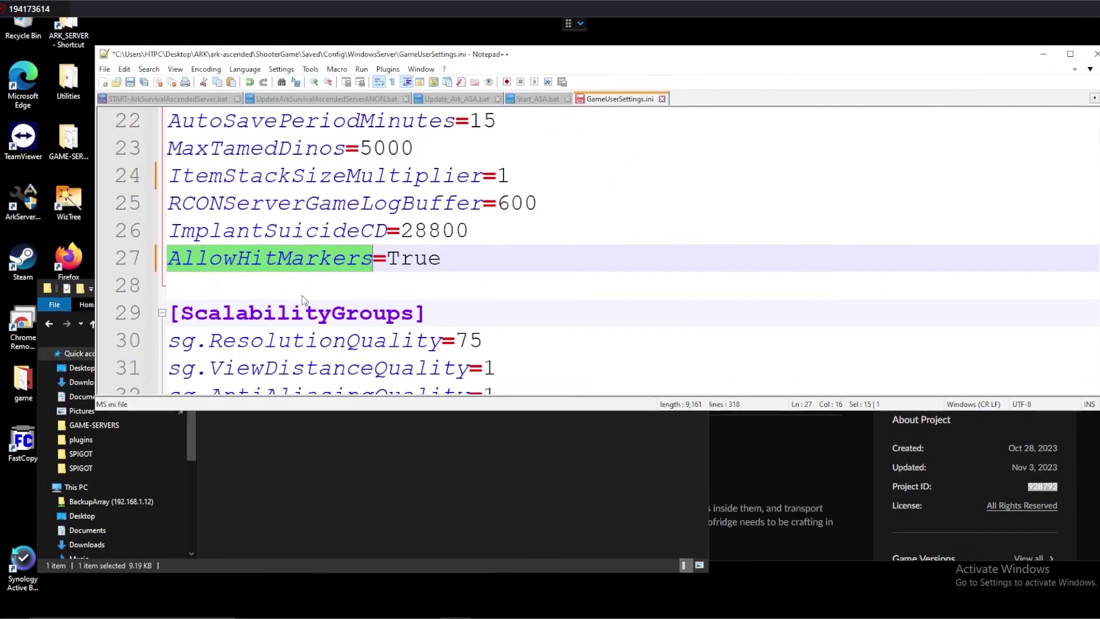
click(237, 271)
click(427, 262)
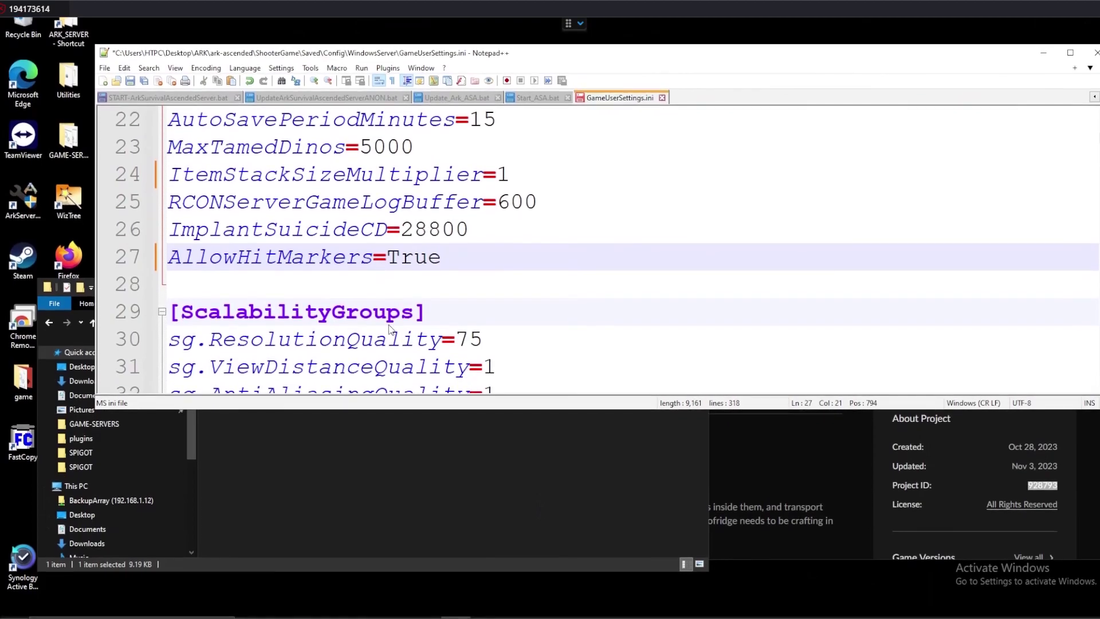
scroll(358, 342, down, 1)
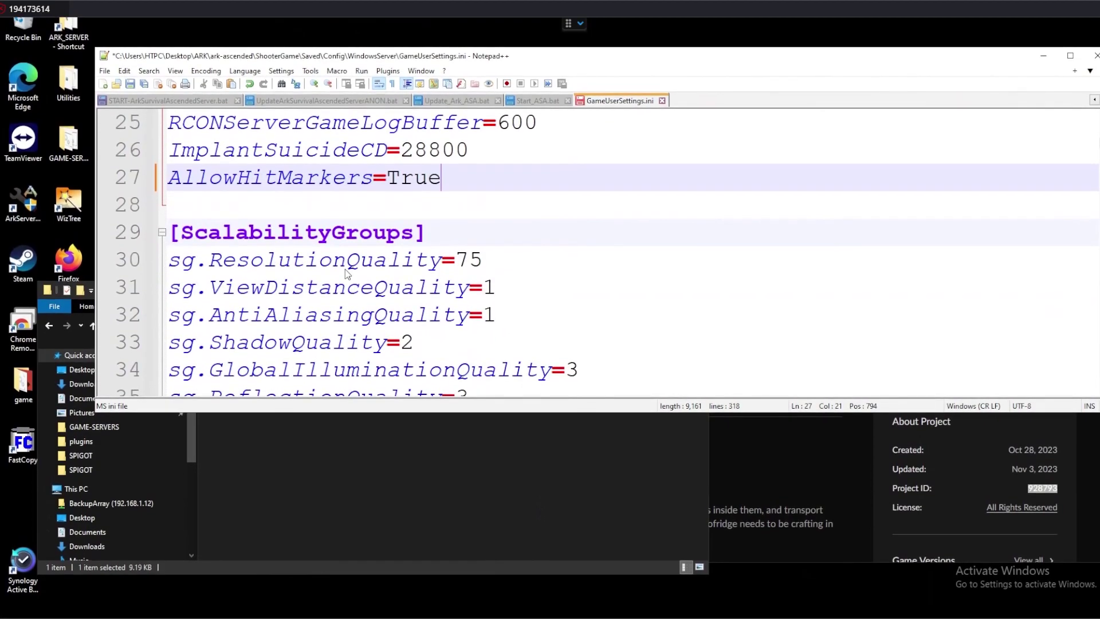
scroll(338, 295, down, 1)
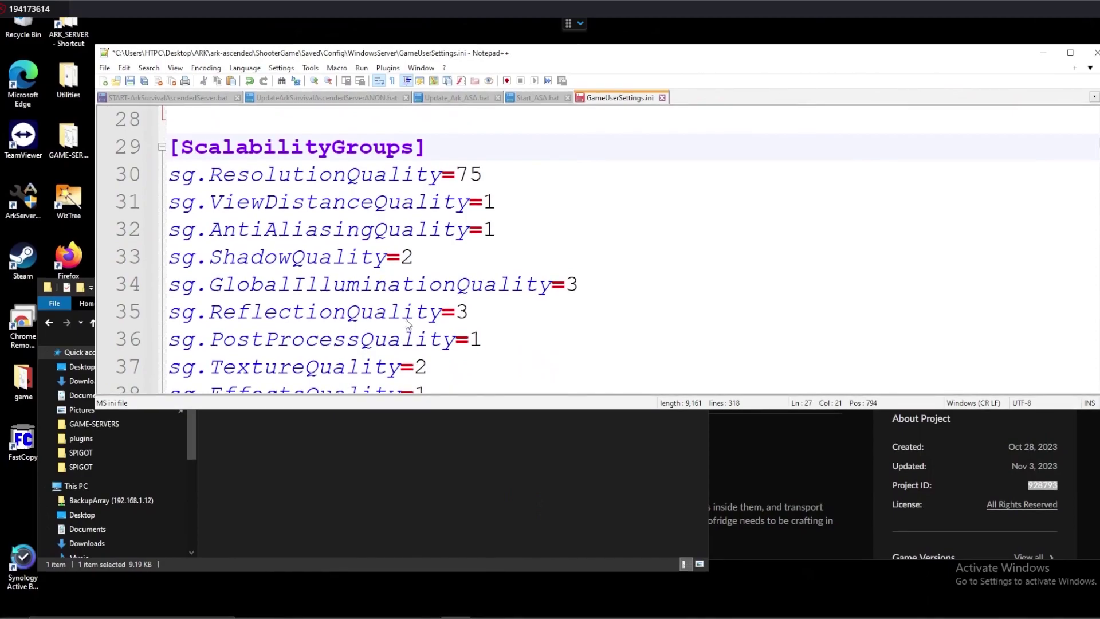
scroll(400, 318, down, 1)
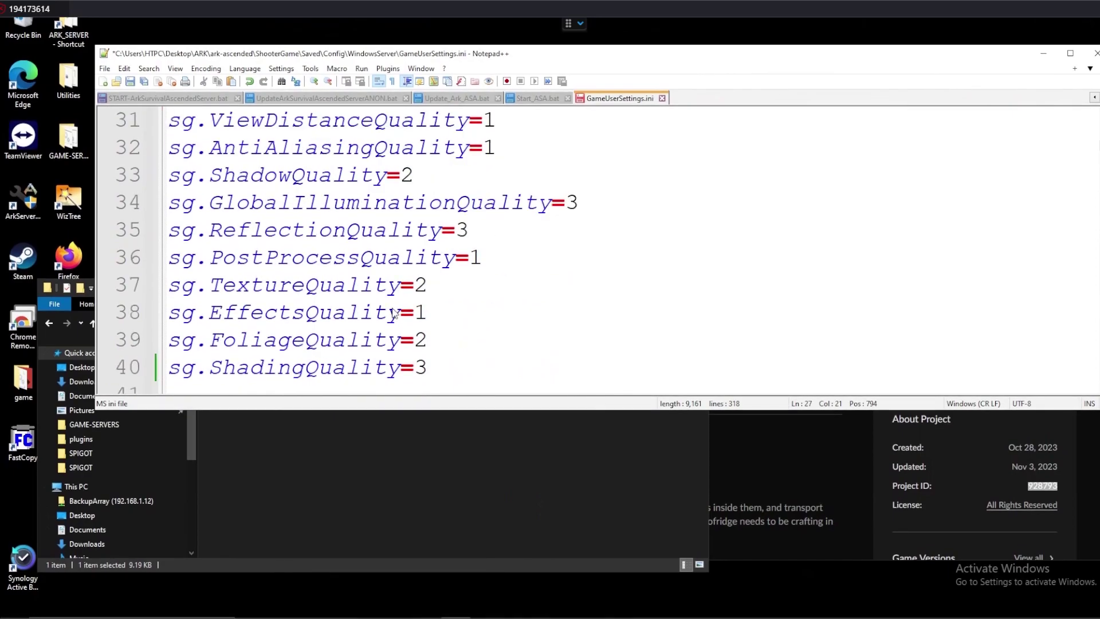
scroll(395, 298, down, 1)
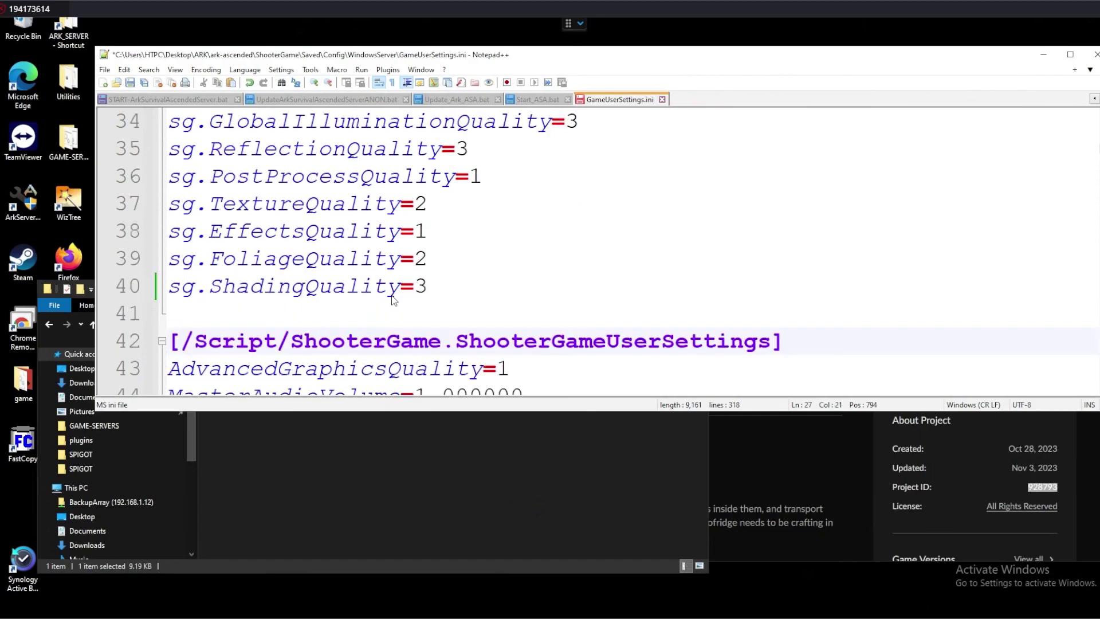
scroll(396, 301, up, 2)
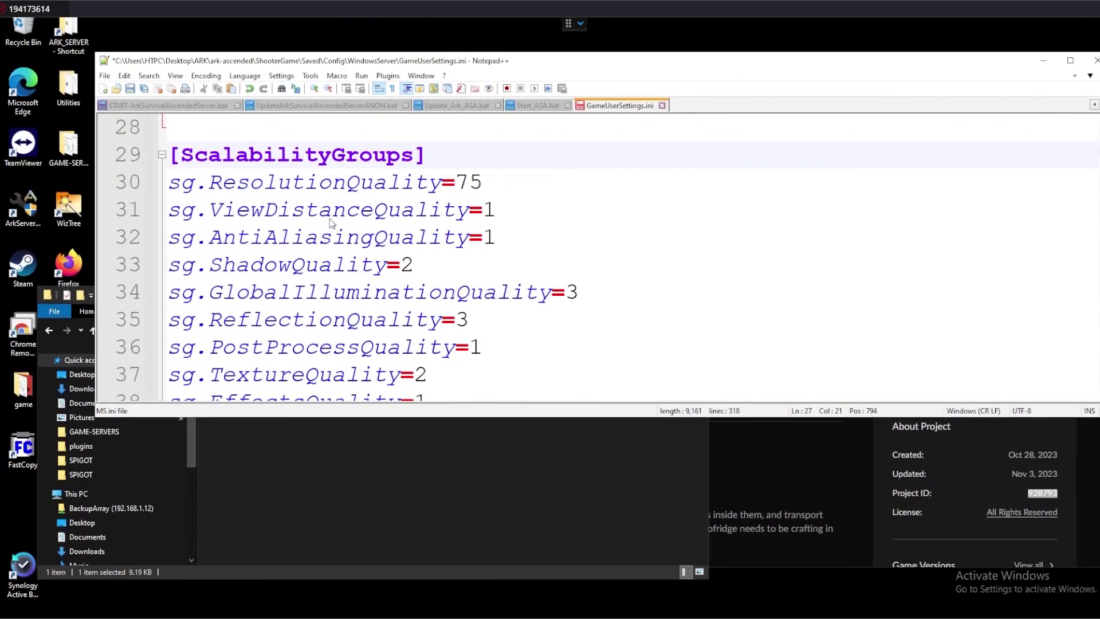
scroll(331, 223, down, 2)
scroll(292, 200, up, 2)
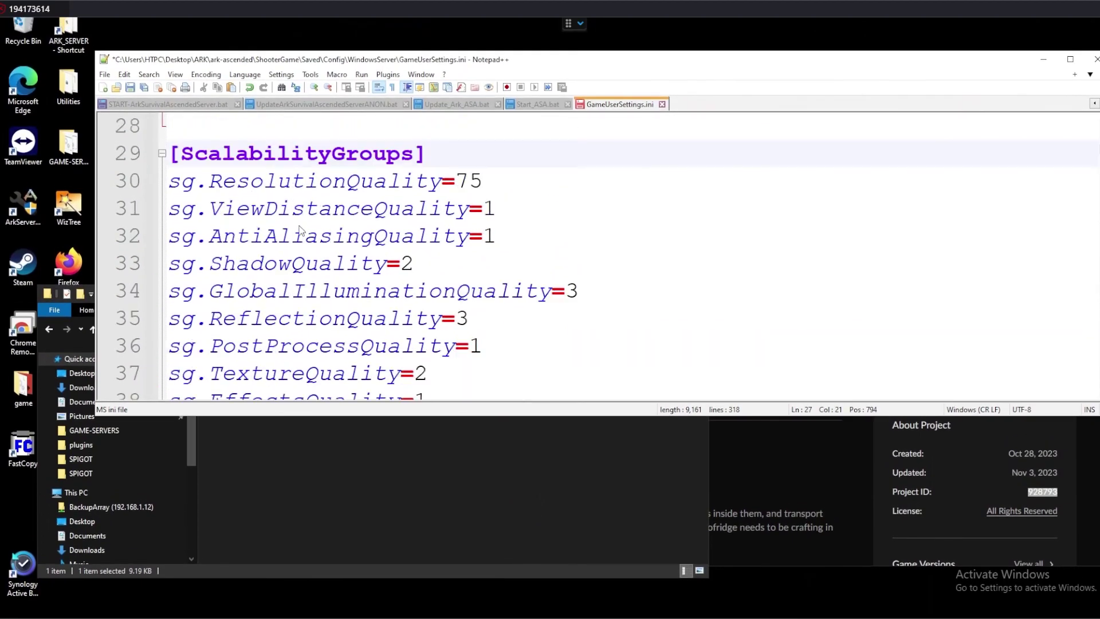
scroll(315, 229, down, 1)
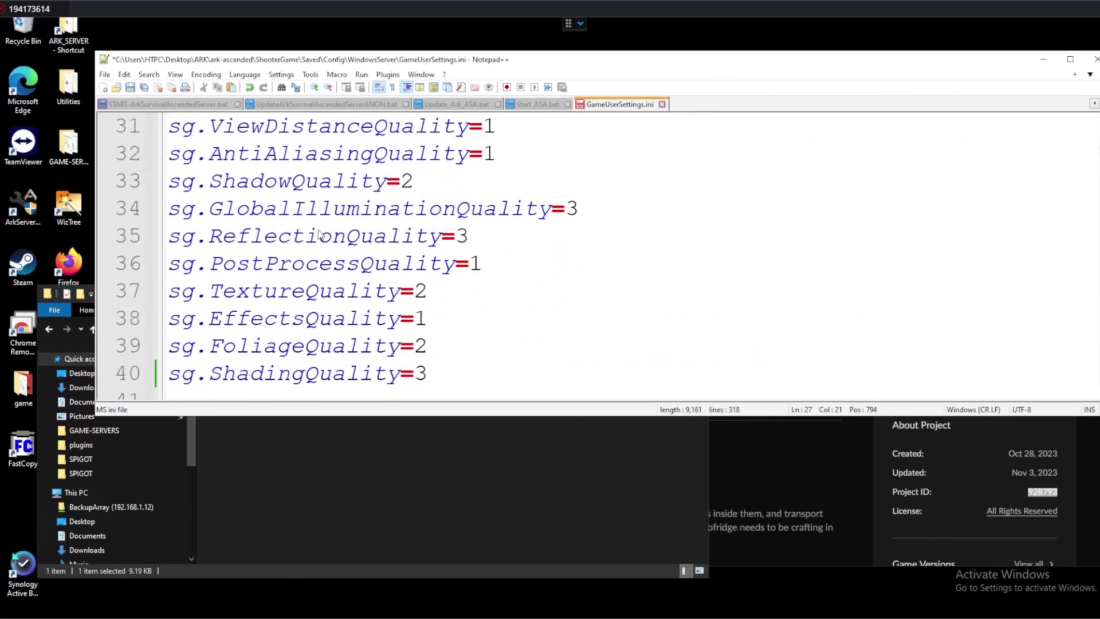
scroll(320, 227, down, 2)
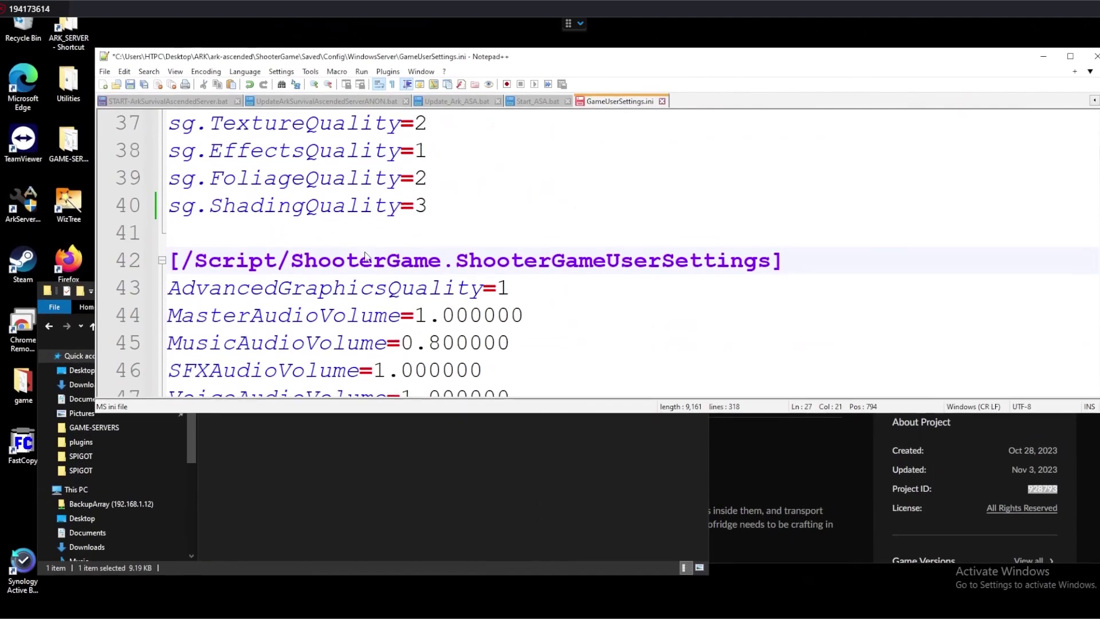
scroll(322, 303, down, 2)
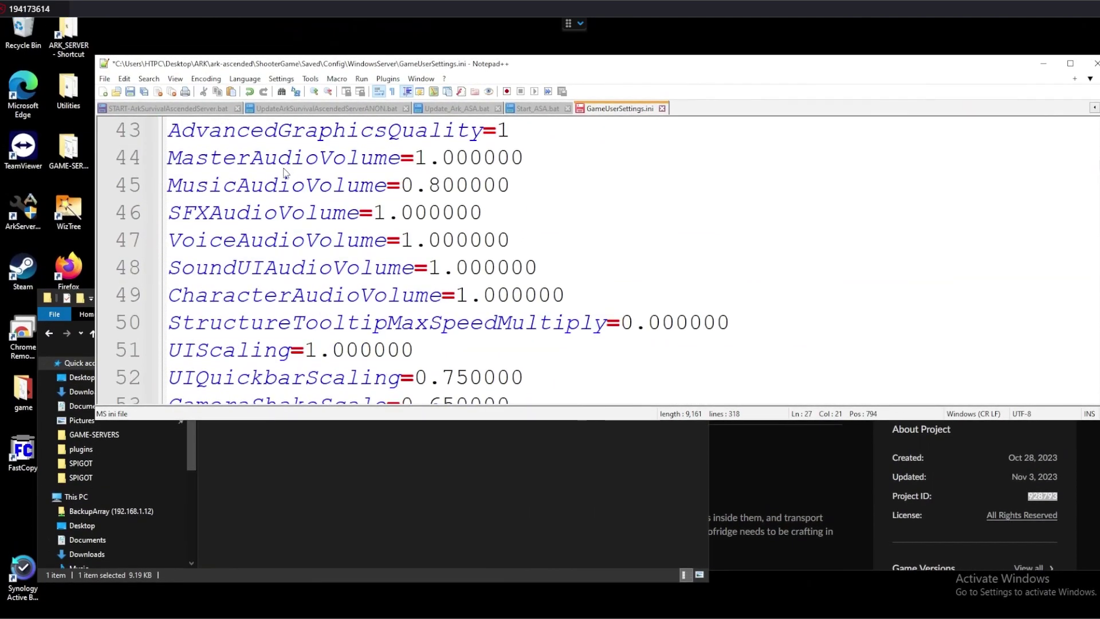
scroll(304, 232, up, 1)
double_click(573, 181)
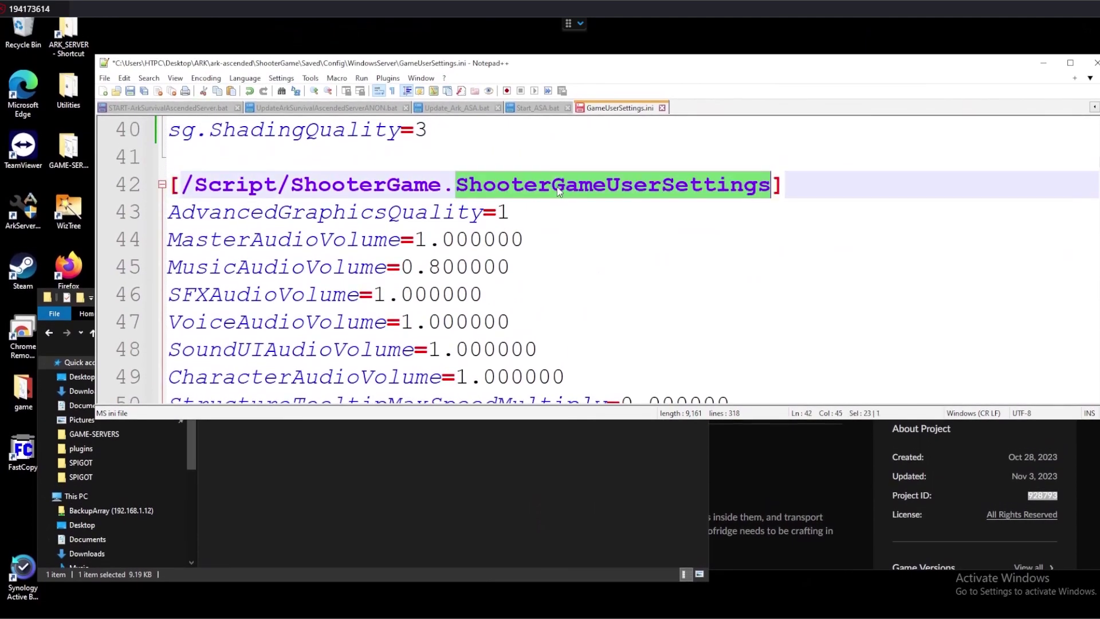
double_click(457, 235)
click(297, 238)
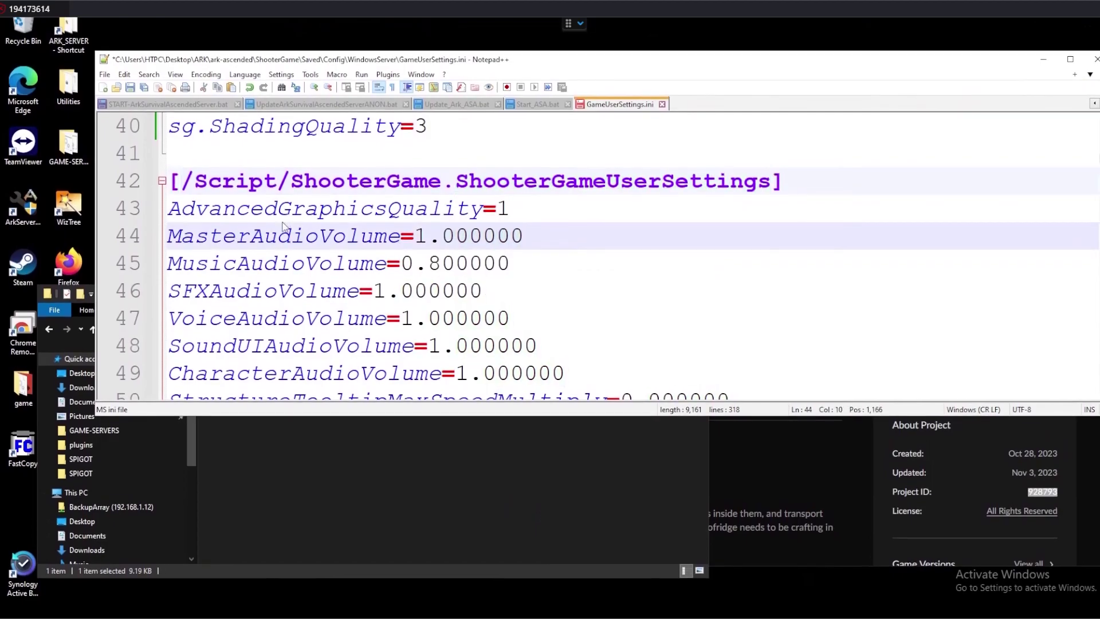
scroll(417, 261, down, 2)
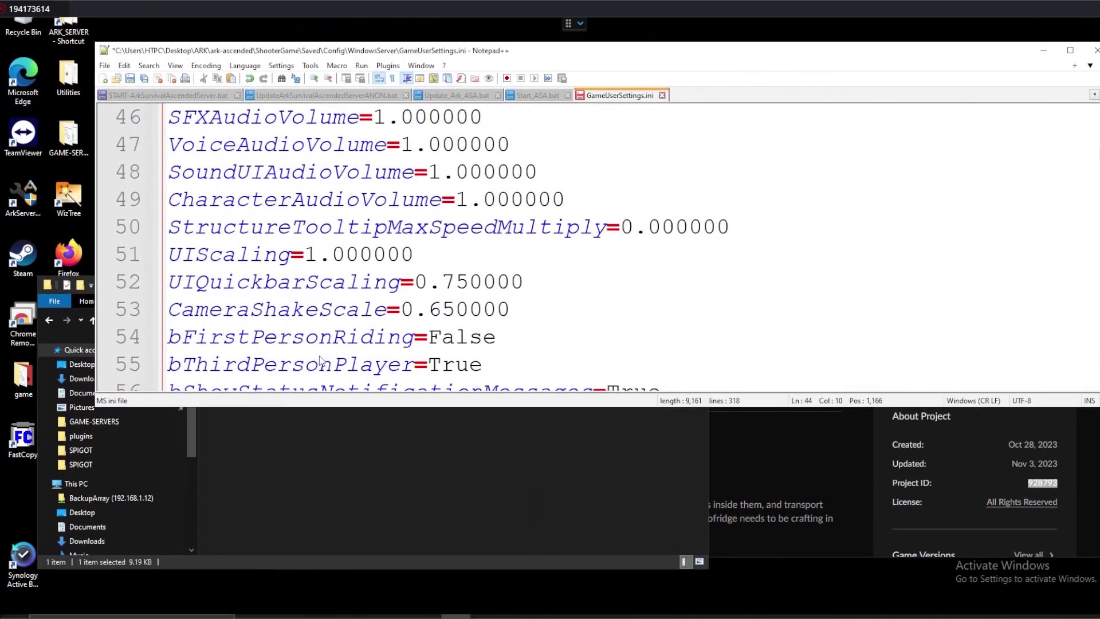
double_click(456, 370)
scroll(453, 341, down, 3)
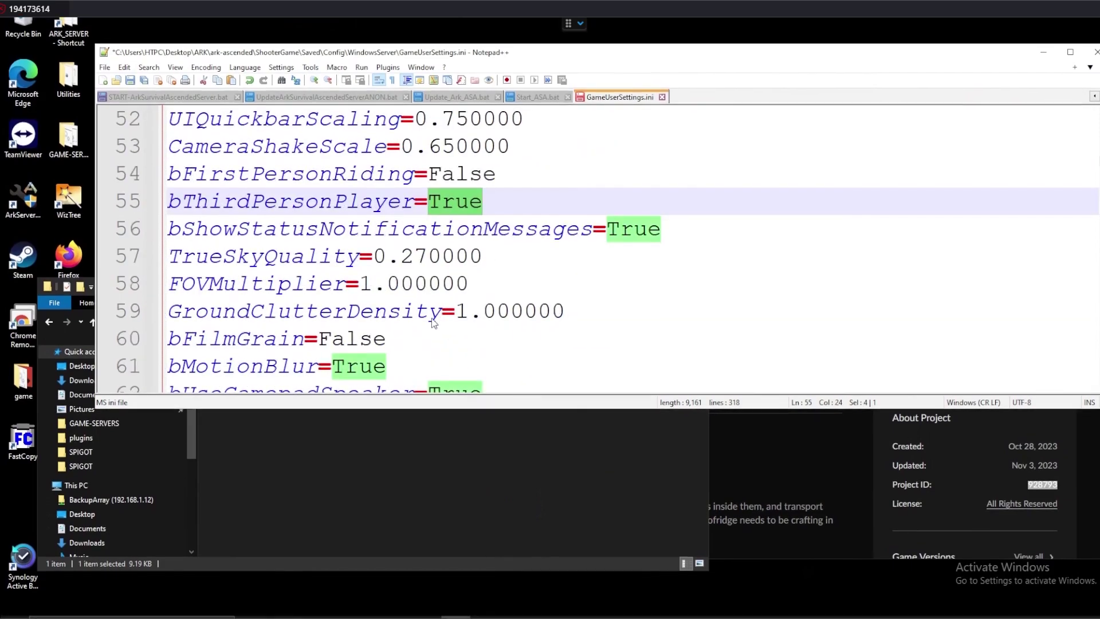
double_click(338, 286)
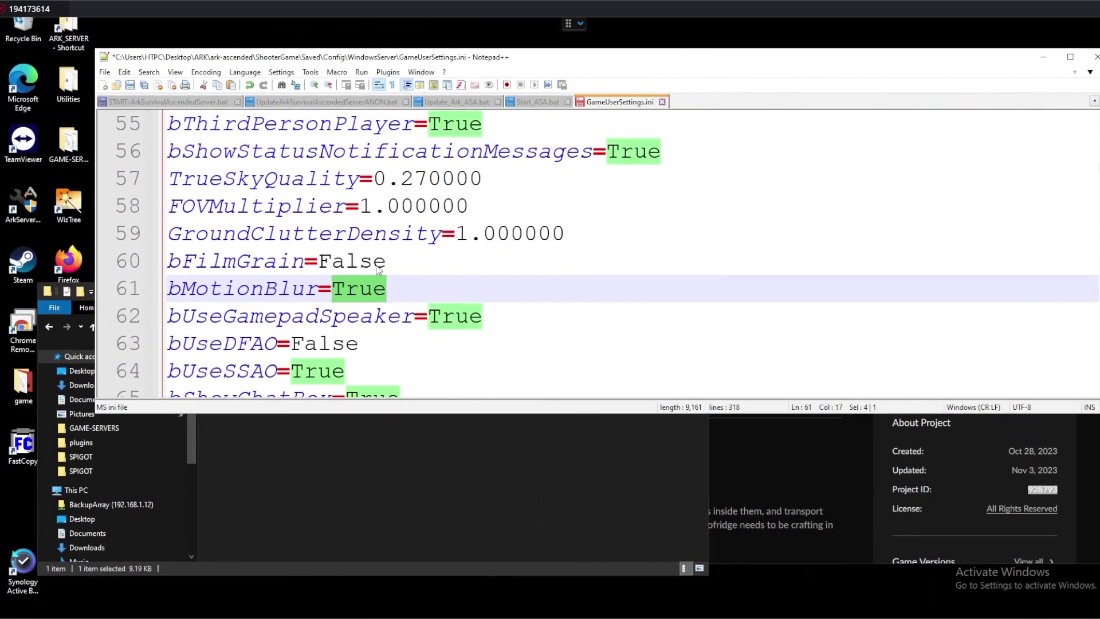
double_click(352, 259)
scroll(361, 258, down, 1)
scroll(361, 255, down, 1)
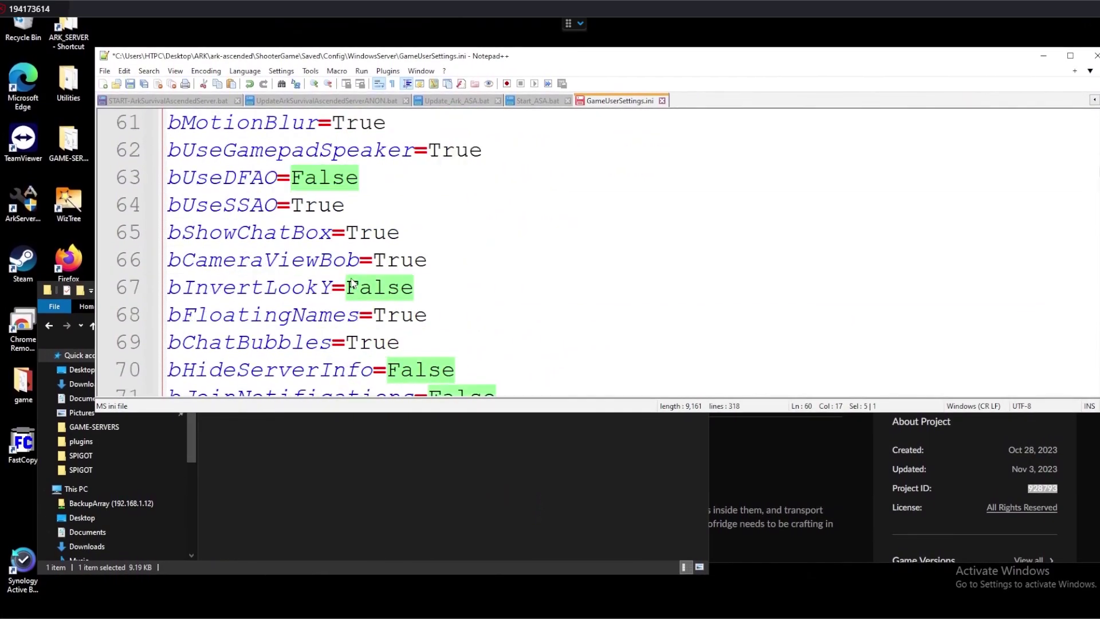
scroll(370, 252, down, 1)
double_click(373, 260)
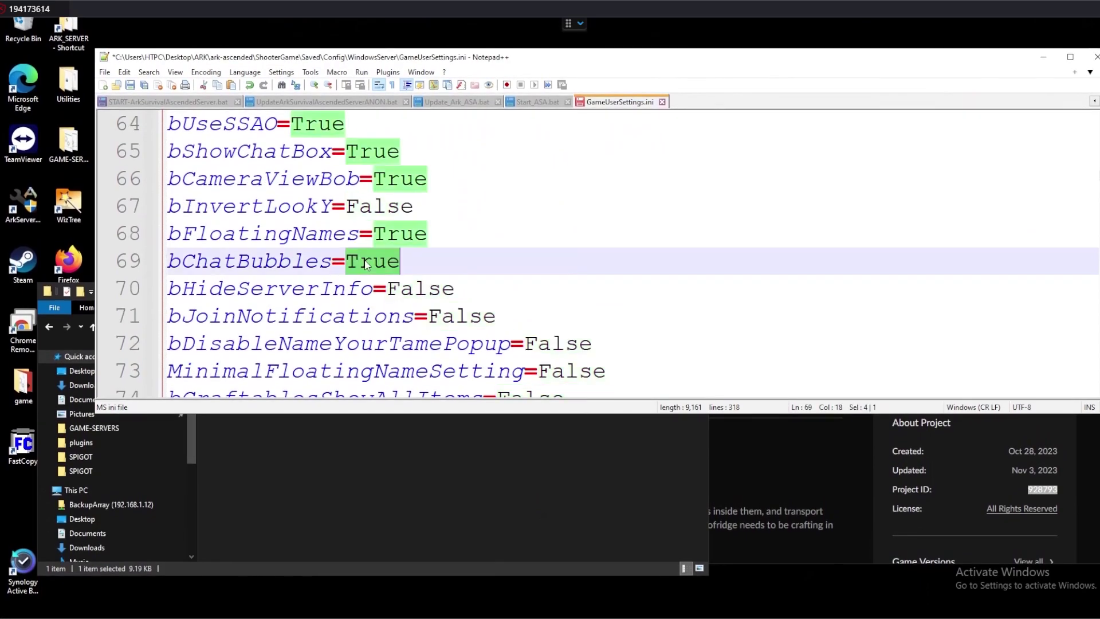
scroll(369, 270, down, 6)
scroll(368, 289, down, 10)
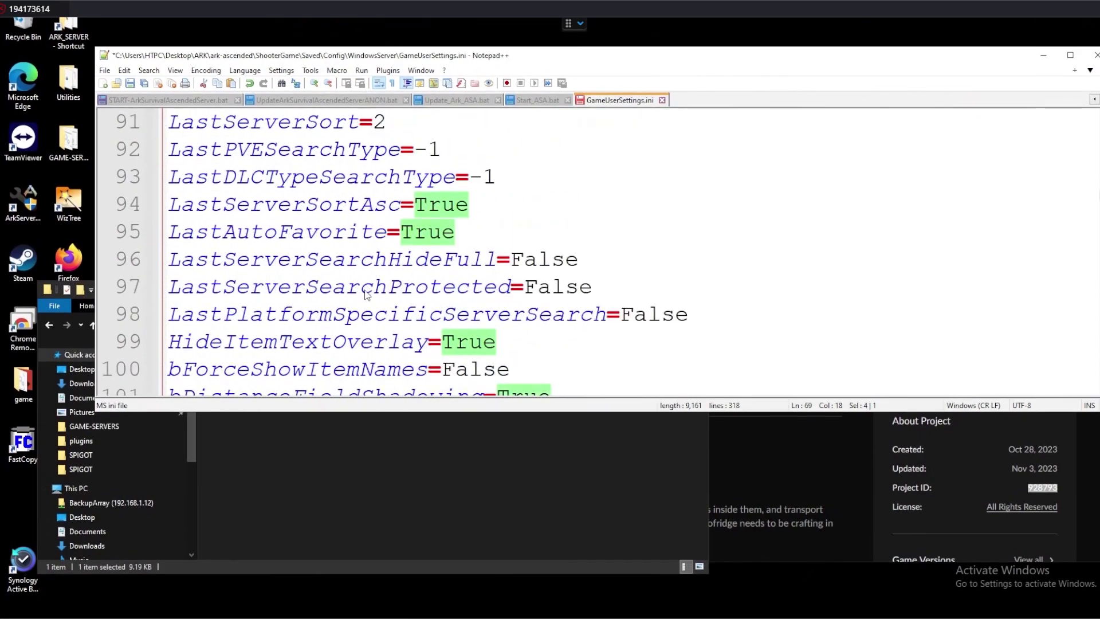
scroll(332, 336, down, 6)
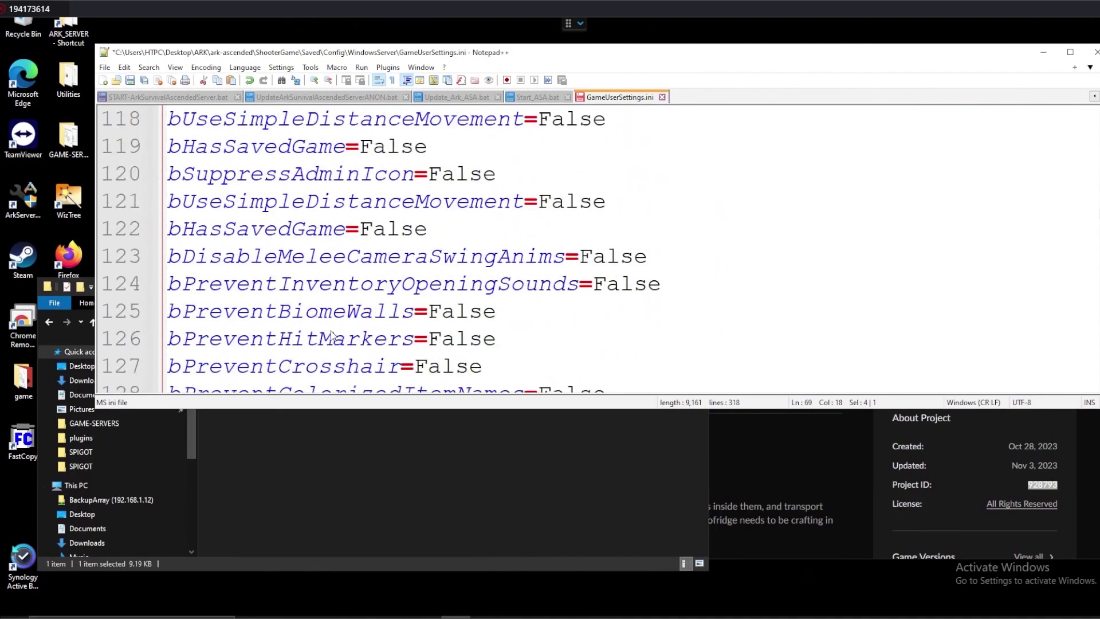
scroll(372, 327, up, 20)
scroll(371, 318, up, 16)
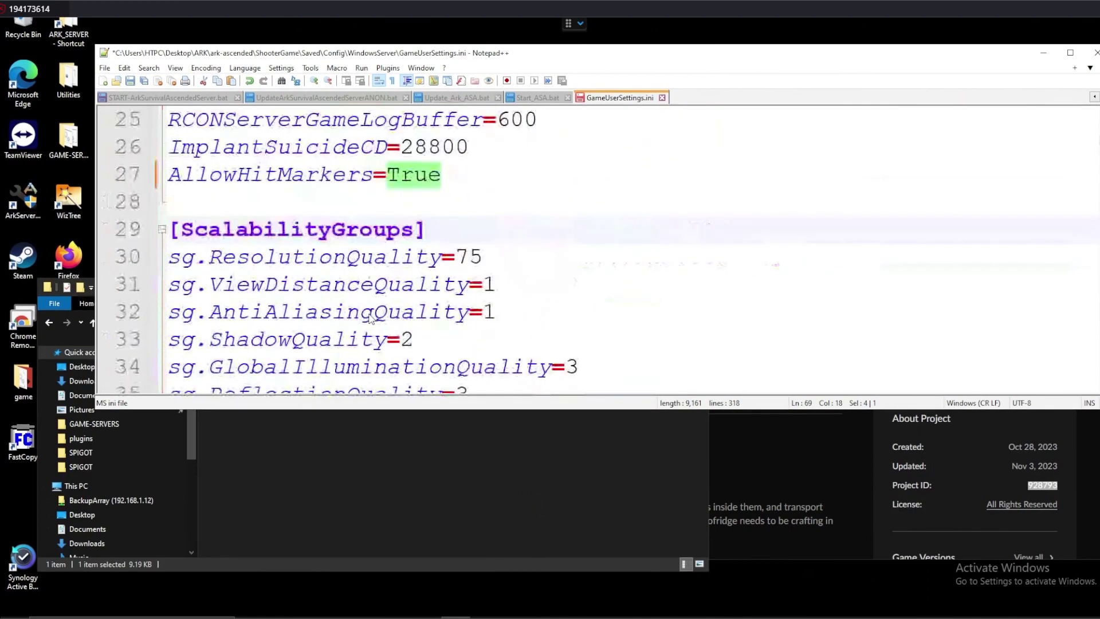
scroll(377, 291, down, 6)
scroll(377, 292, down, 2)
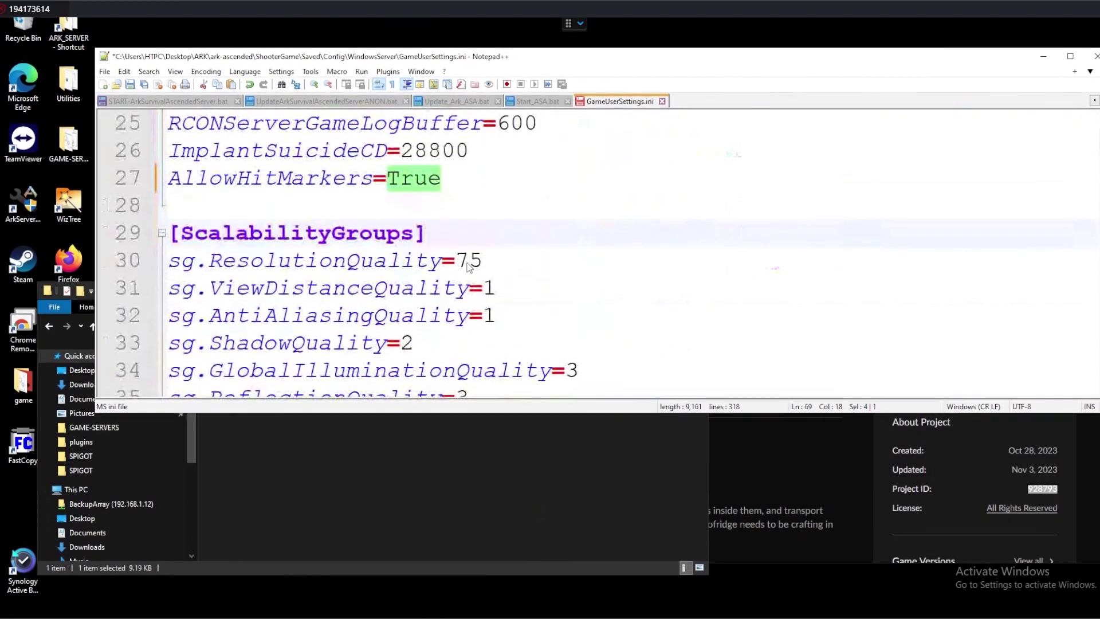
Paste the settings block below AllowHitMarkers=True, then delete its ActiveMods=928793 line and blank line.
click(454, 191)
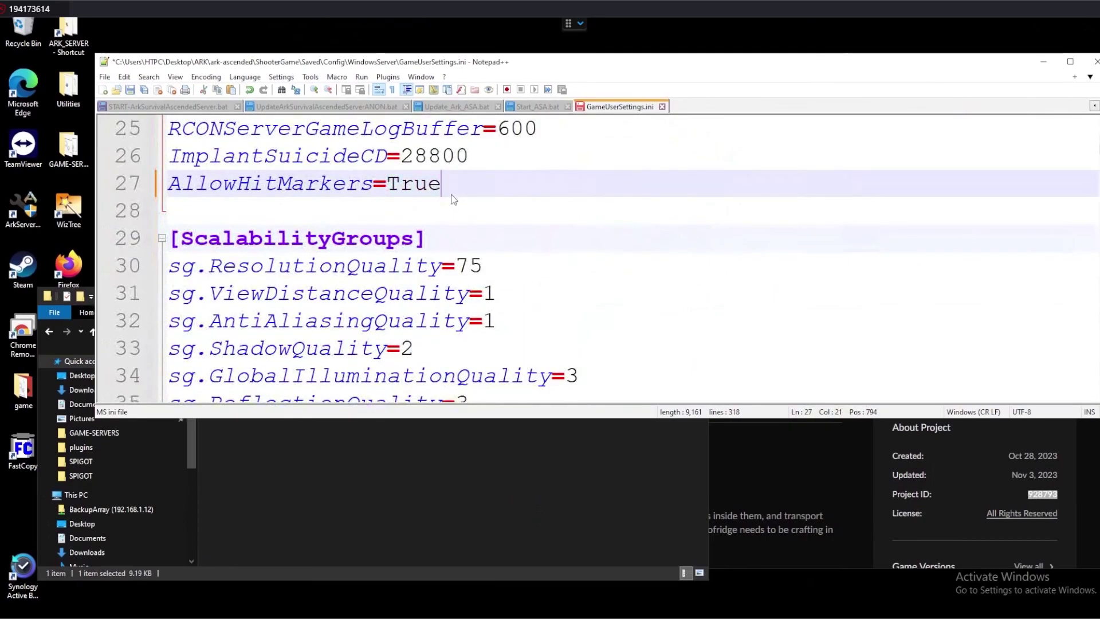
key(Return)
key(Return)
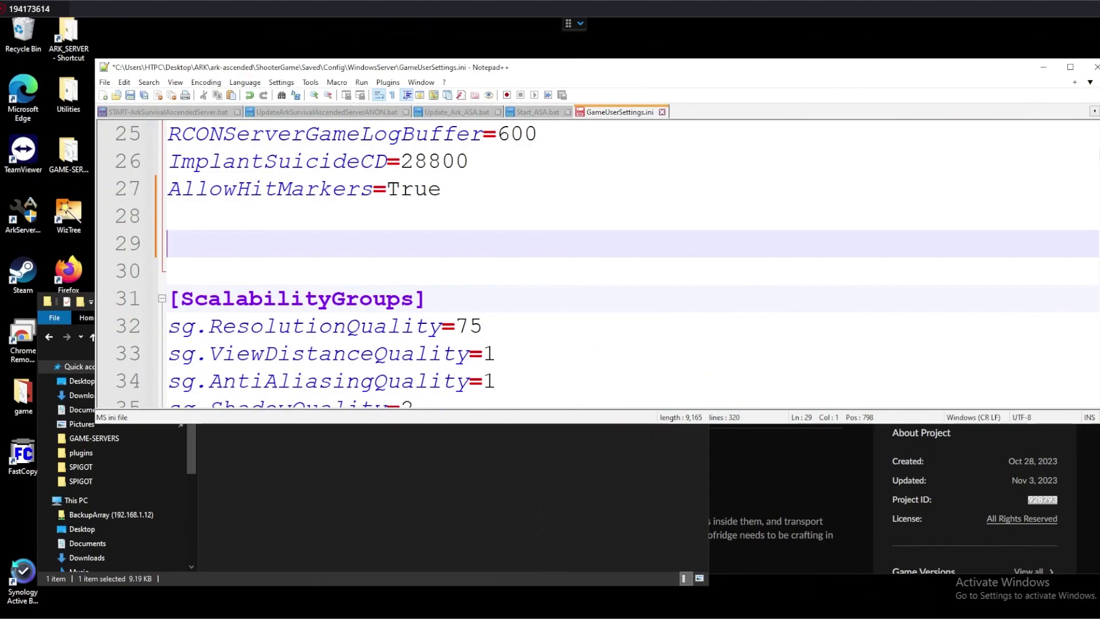
key(Up)
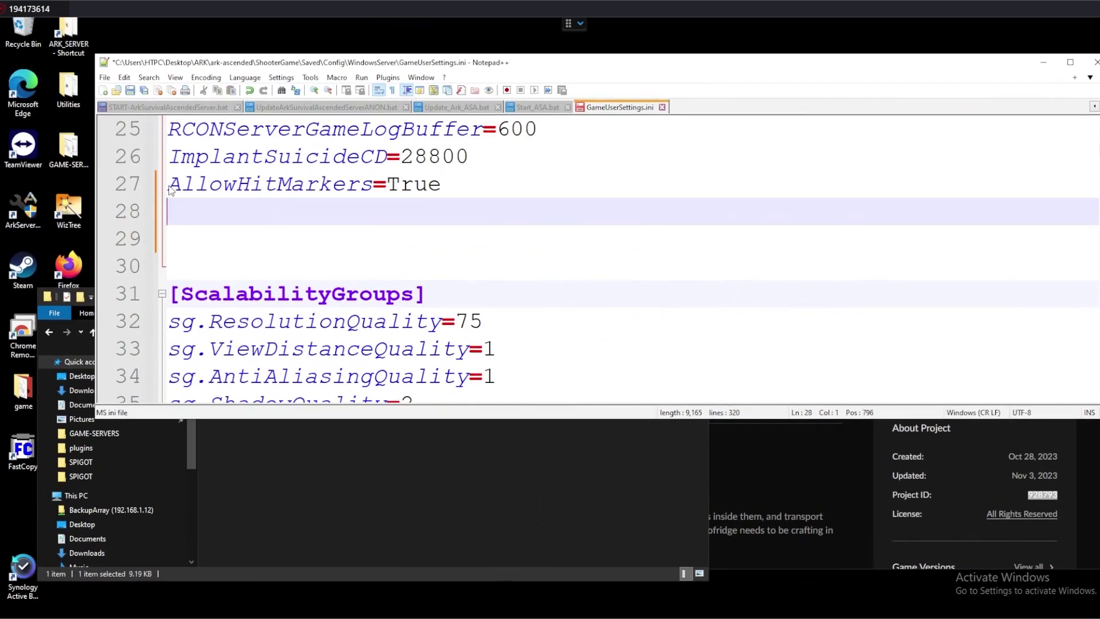
key(ctrl+v)
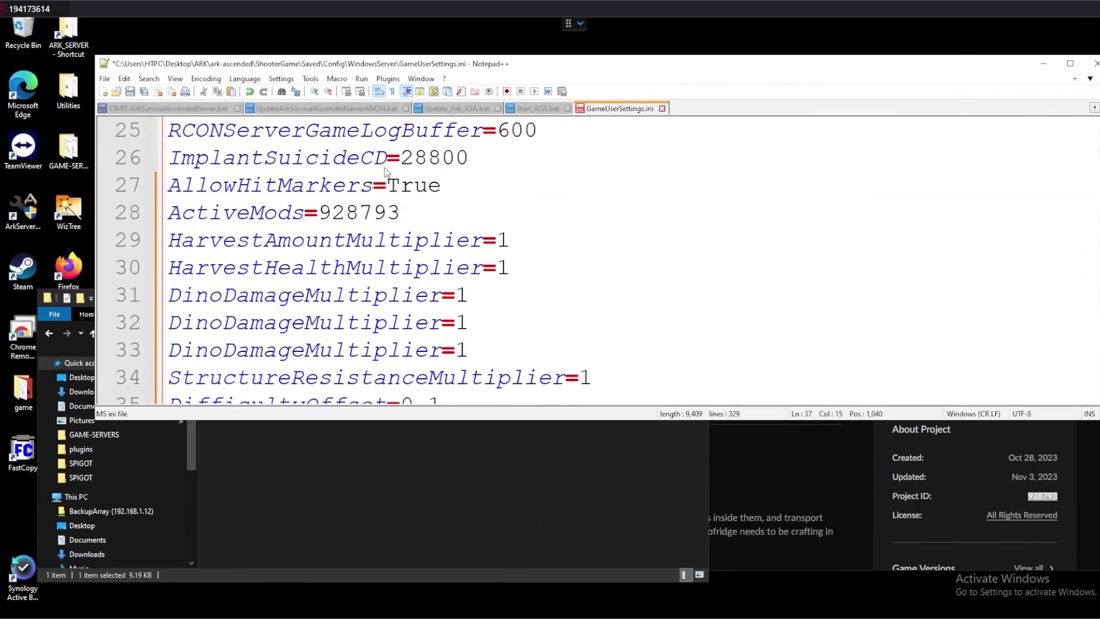
drag(401, 210, 168, 211)
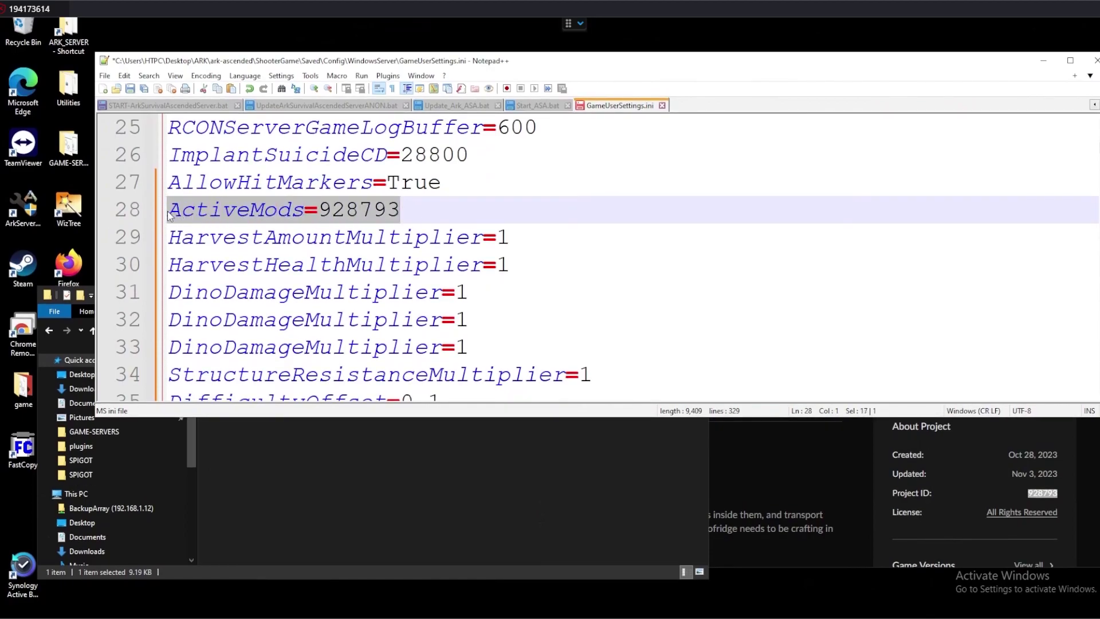
key(Delete)
key(Down)
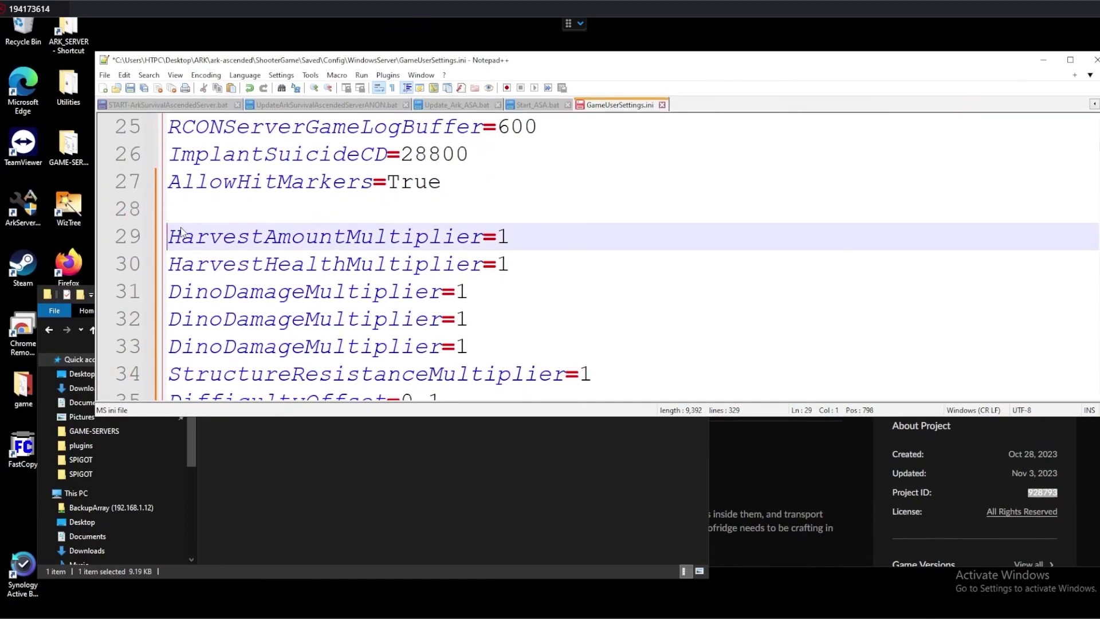
key(BackSpace)
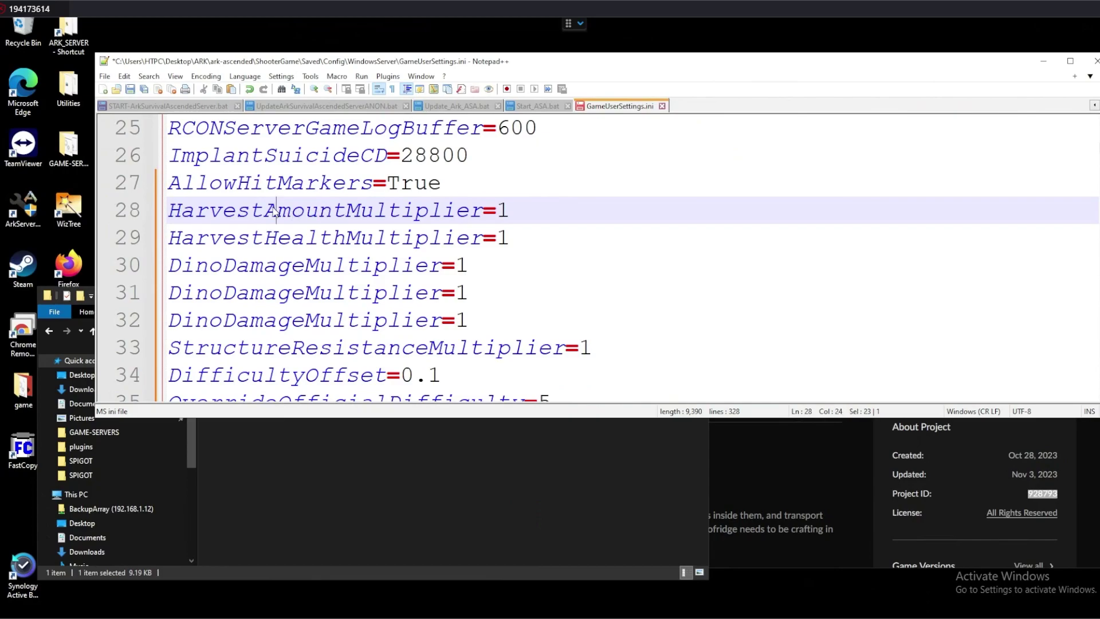
double_click(276, 212)
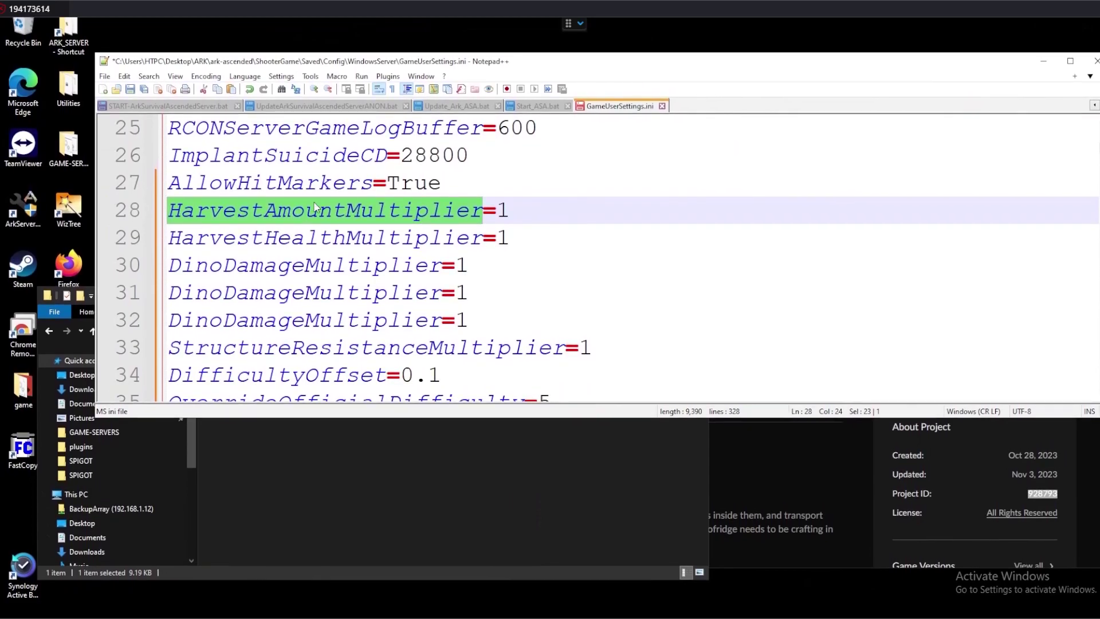
click(507, 211)
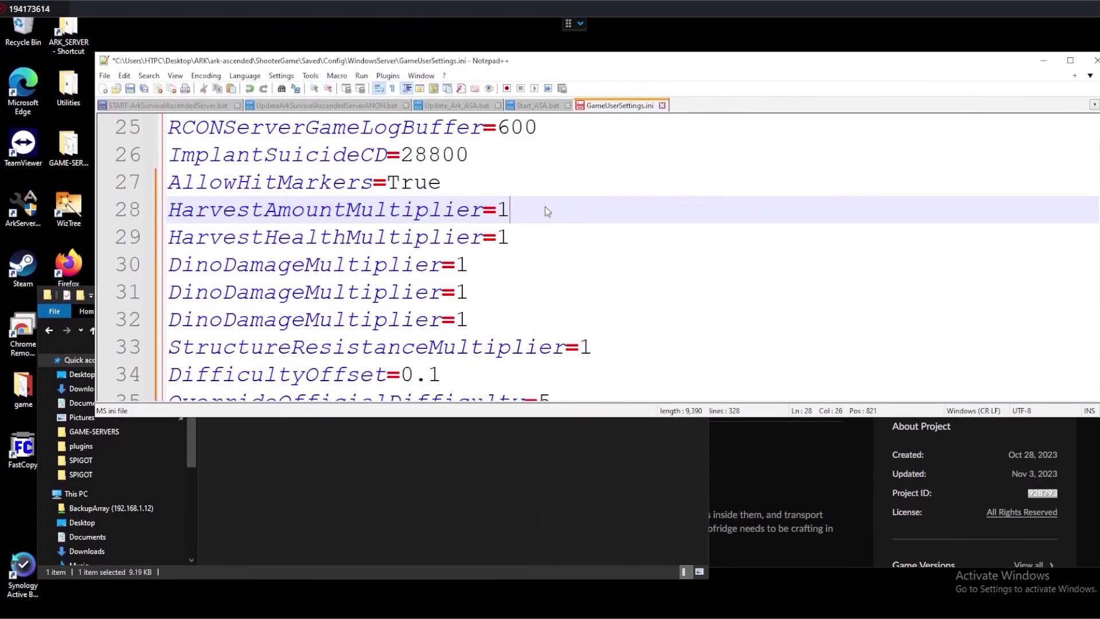
key(BackSpace)
text(2)
key(BackSpace)
text(1)
key(Down)
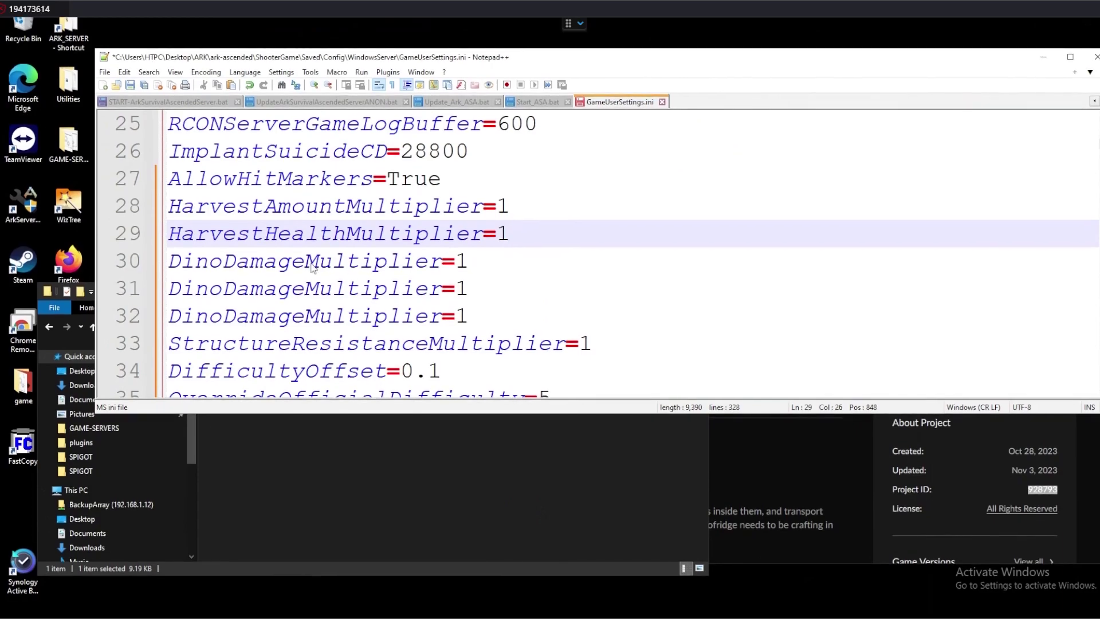
click(249, 237)
double_click(250, 237)
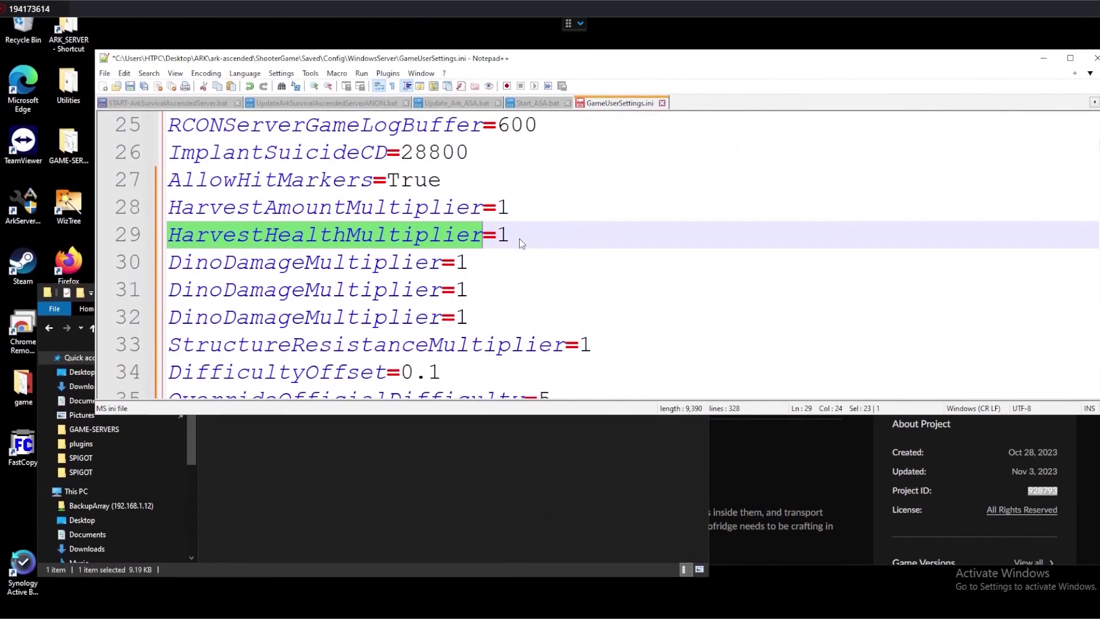
click(512, 239)
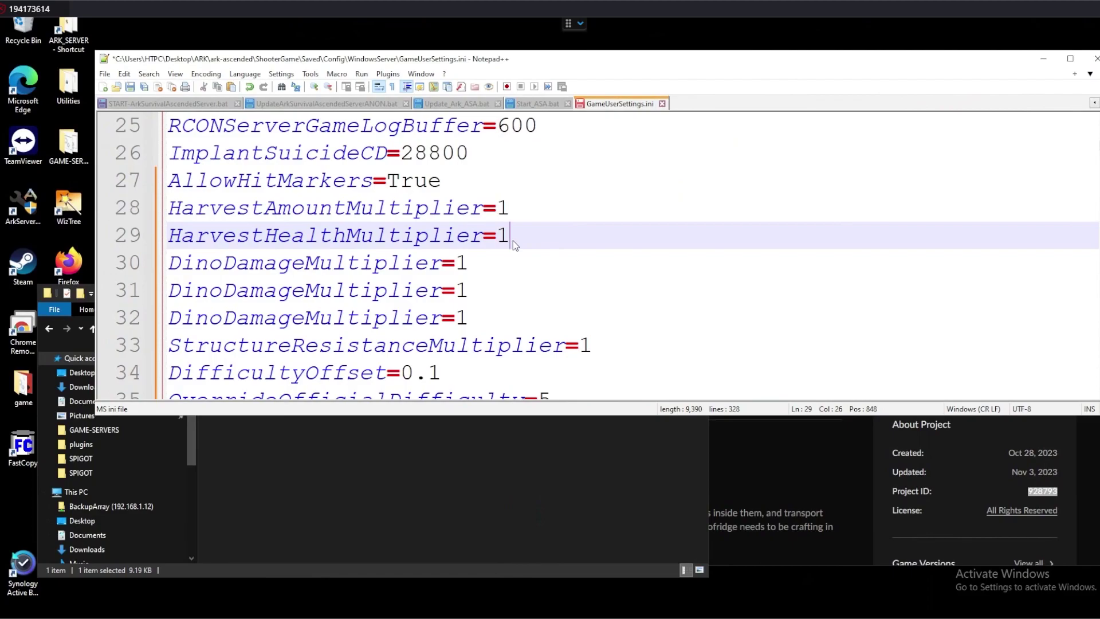
click(297, 265)
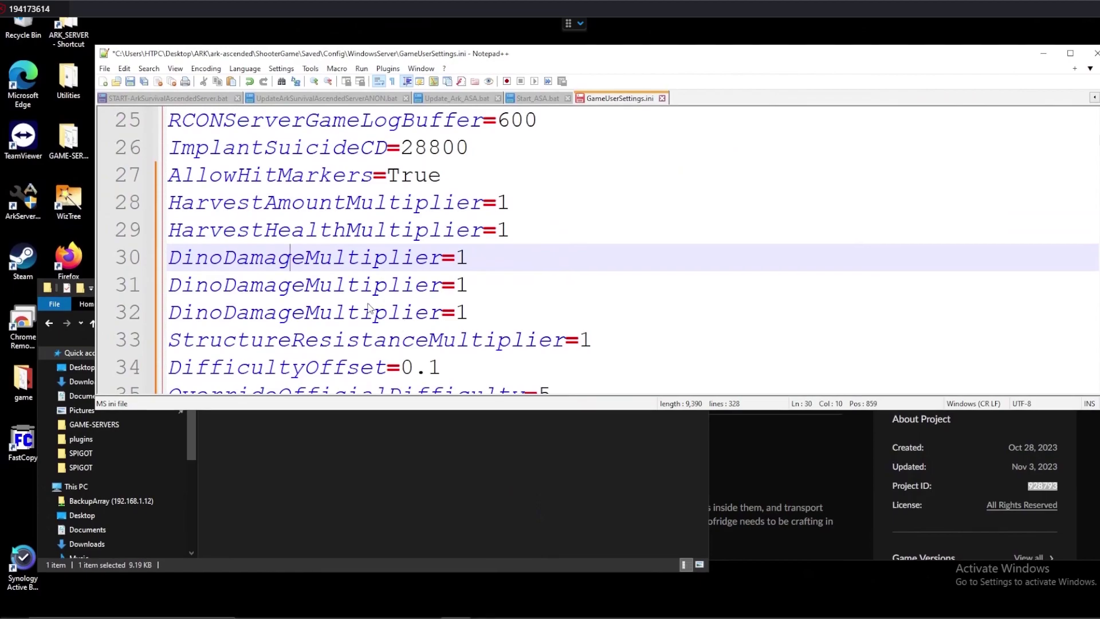
click(359, 315)
drag(480, 316, 166, 285)
key(BackSpace)
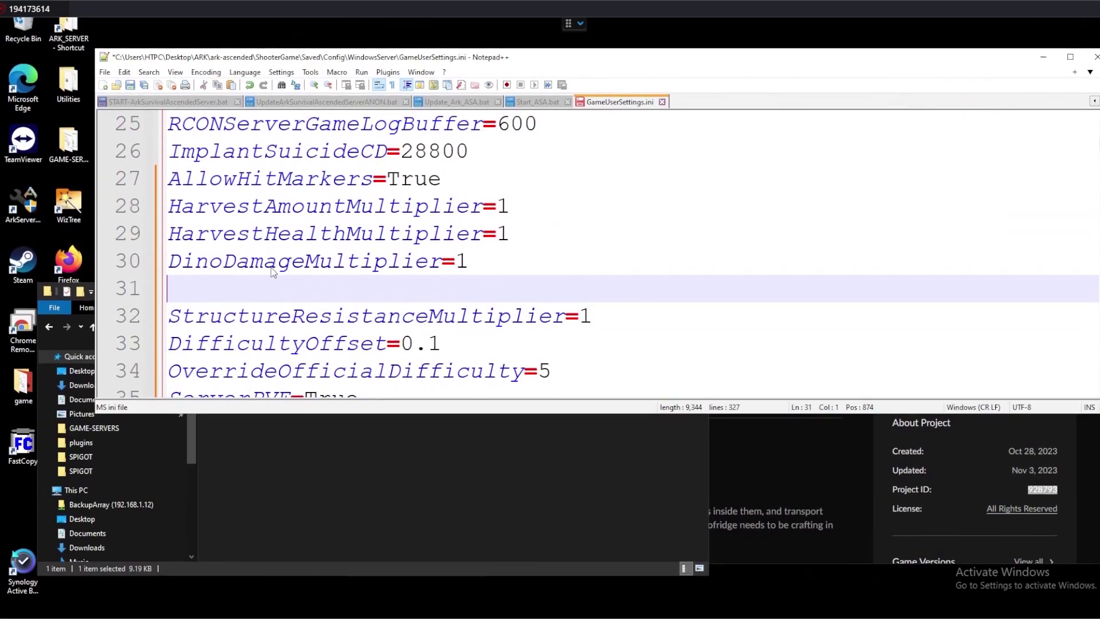
key(BackSpace)
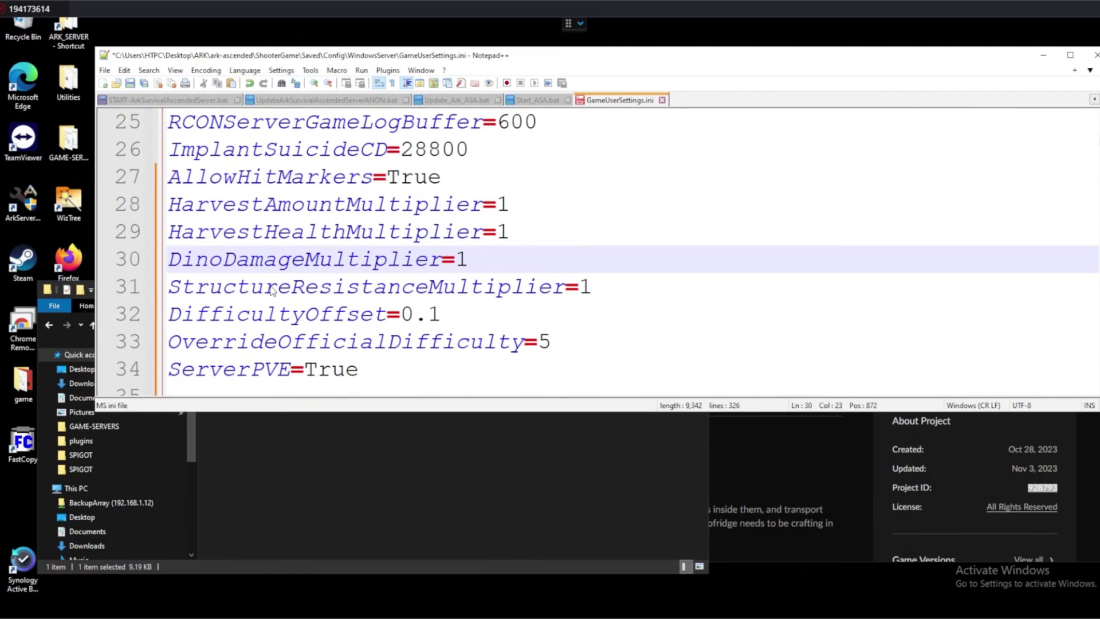
double_click(304, 259)
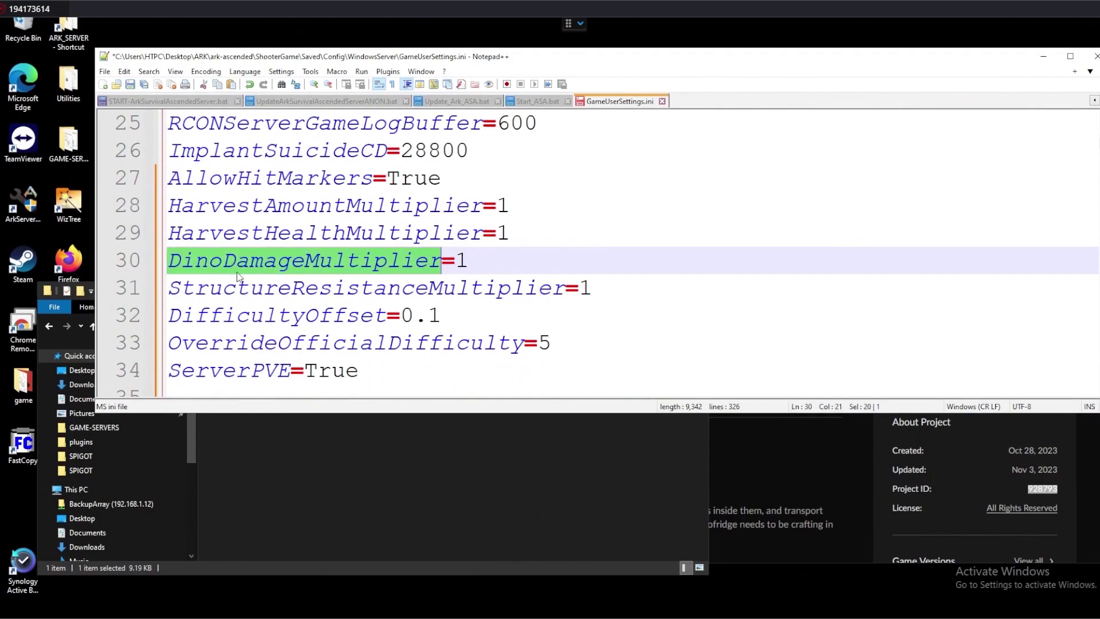
click(482, 288)
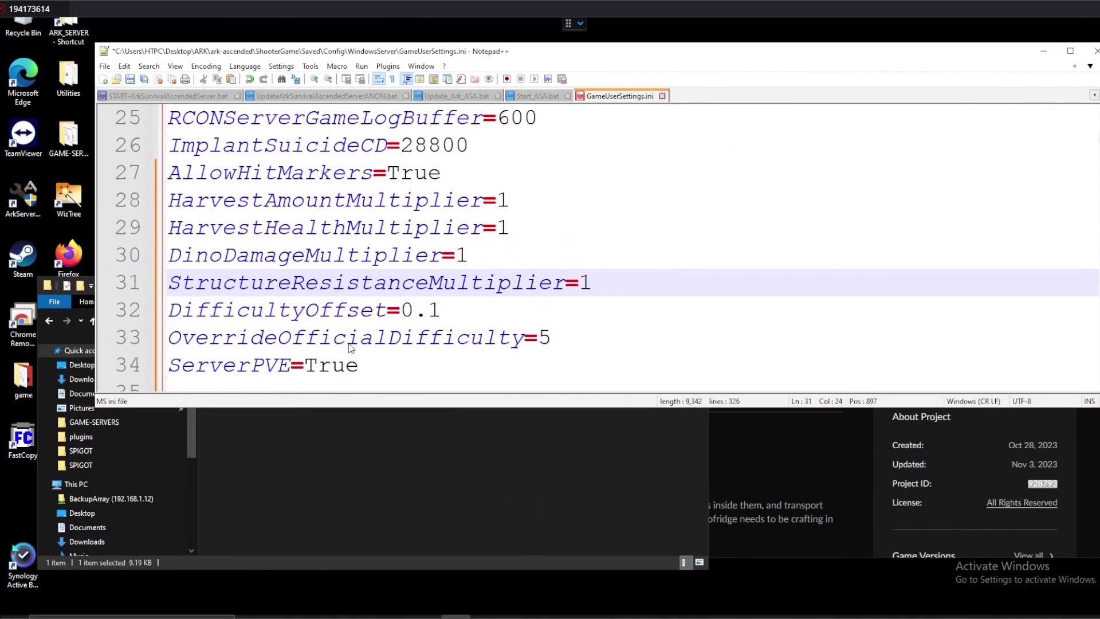
drag(332, 288, 344, 291)
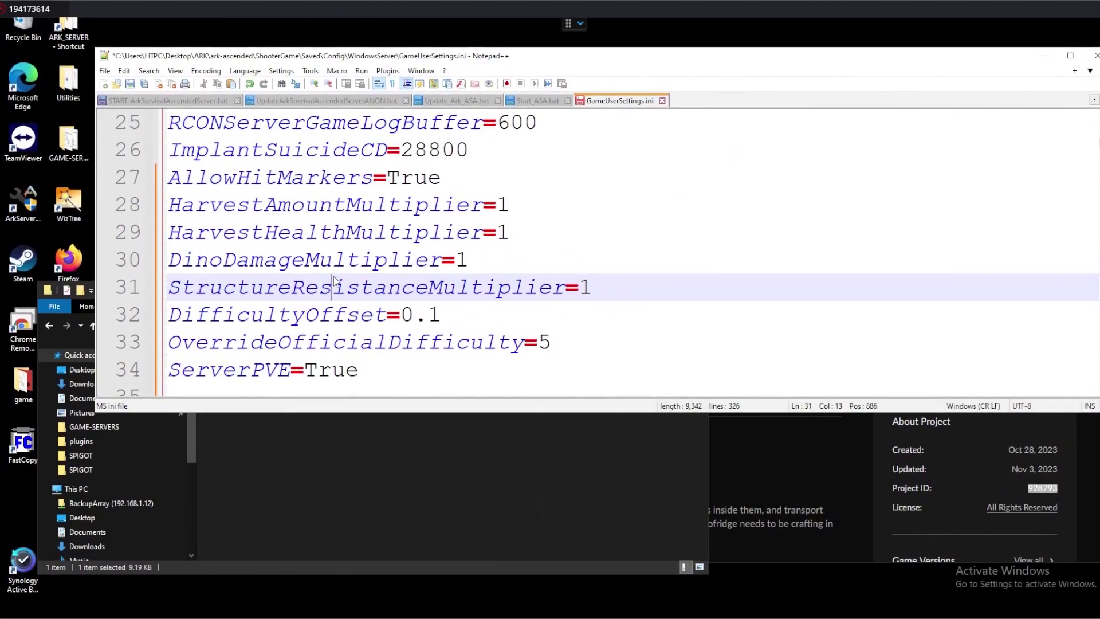
double_click(344, 289)
click(453, 312)
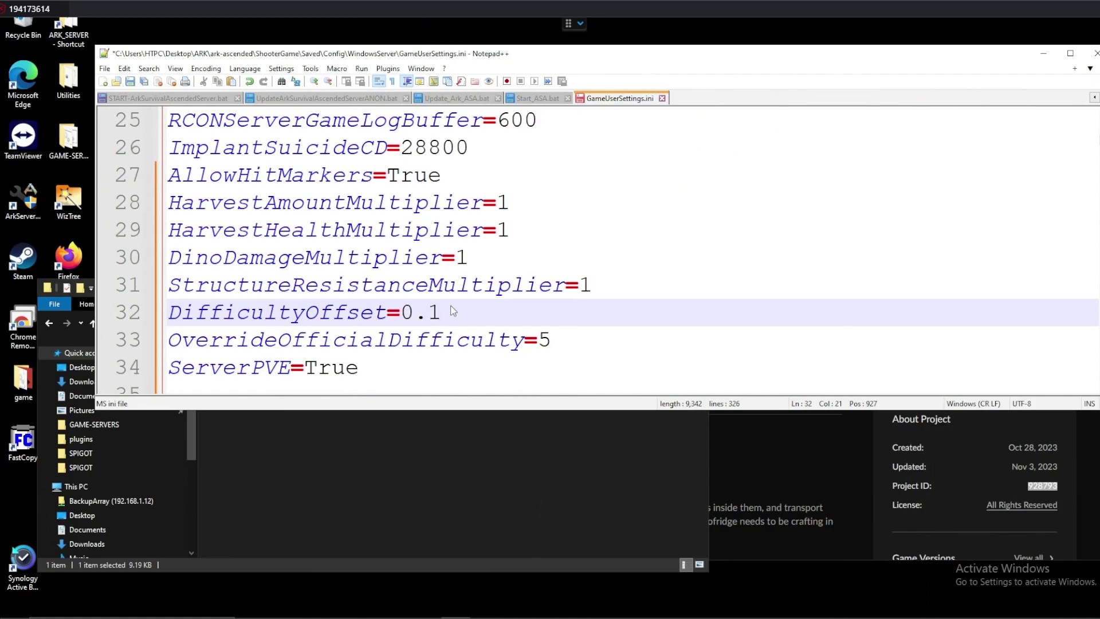
Change DifficultyOffset from 0.1 to 1 and OverrideOfficialDifficulty from 5 to 1.
scroll(293, 235, down, 1)
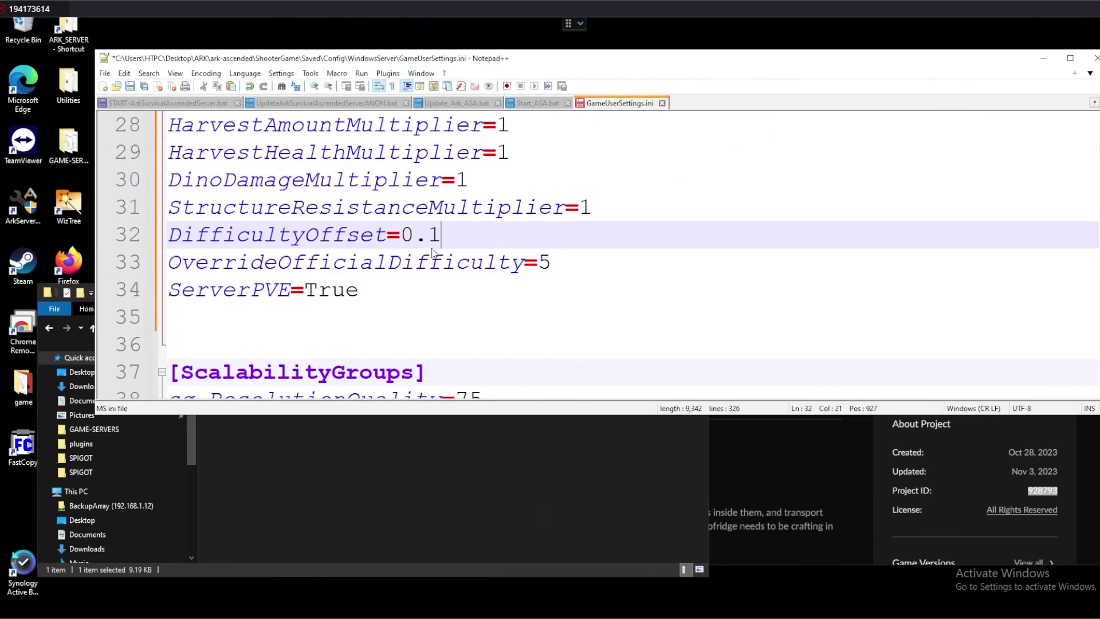
text(-)
key(BackSpace)
key(BackSpace)
key(BackSpace)
key(BackSpace)
text(1)
click(597, 254)
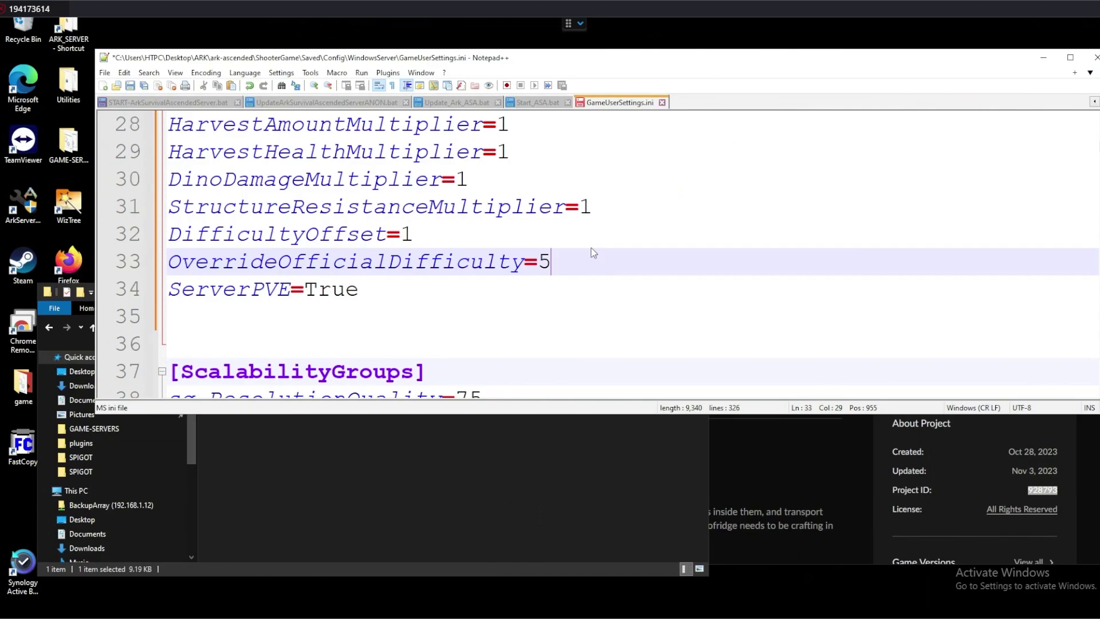
double_click(338, 233)
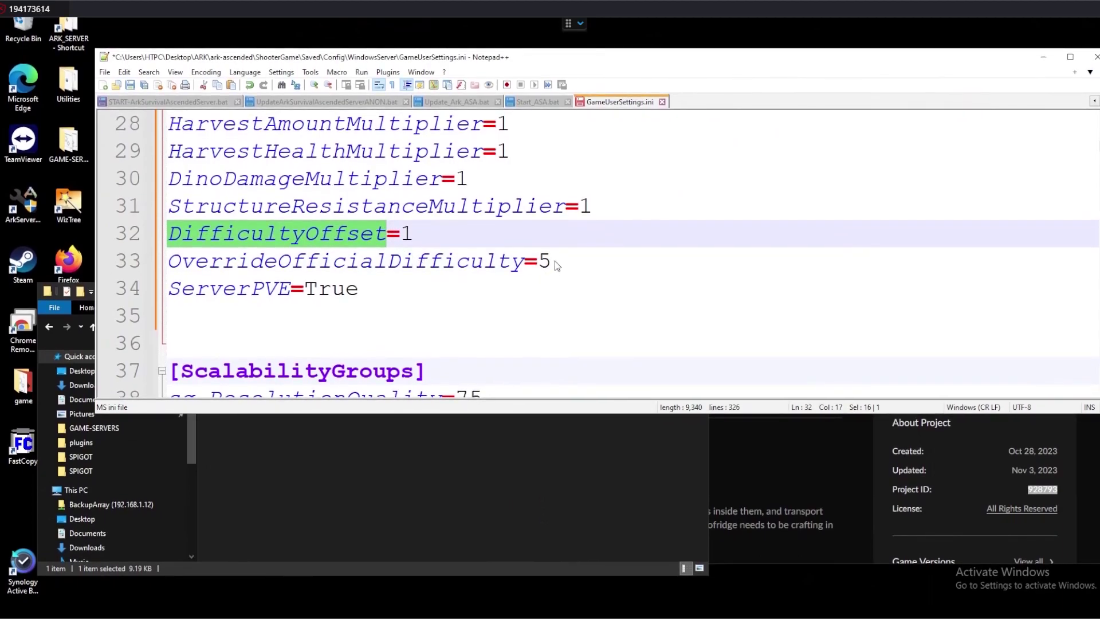
click(557, 265)
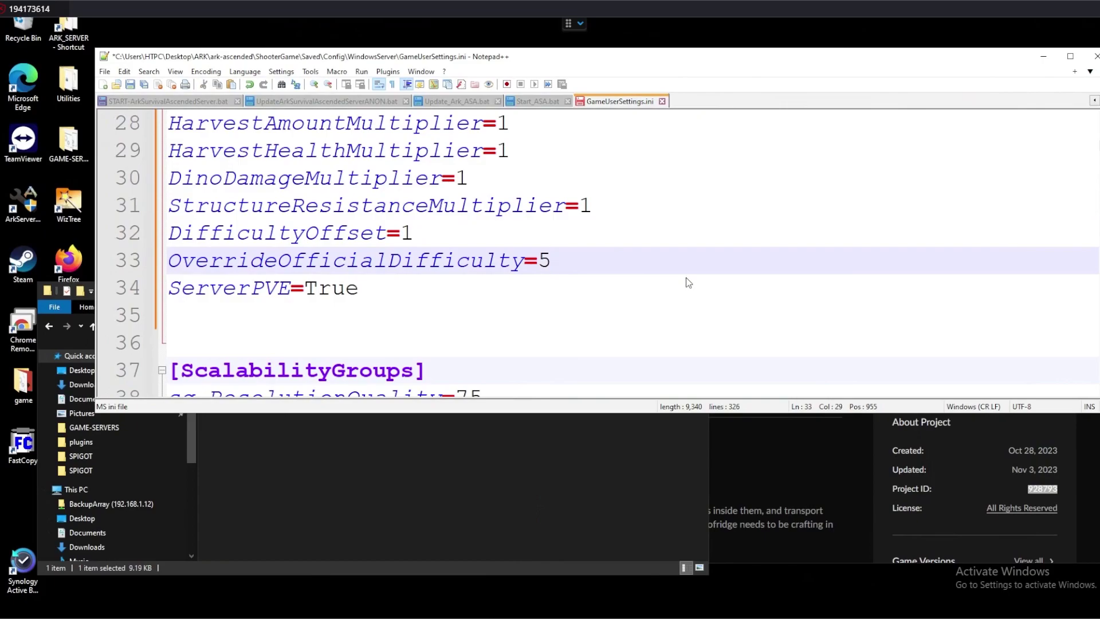
key(BackSpace)
text(1)
key(Up)
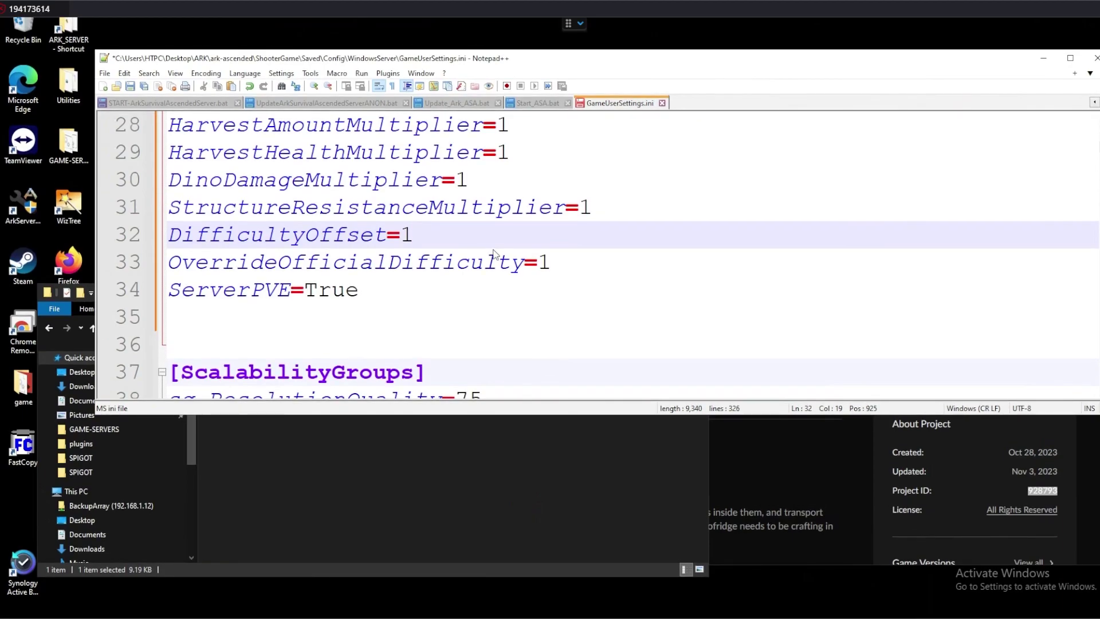
Restore DifficultyOffset to 0.1 and start a new blank line after ServerPVE=True.
key(BackSpace)
text(0.1)
click(473, 285)
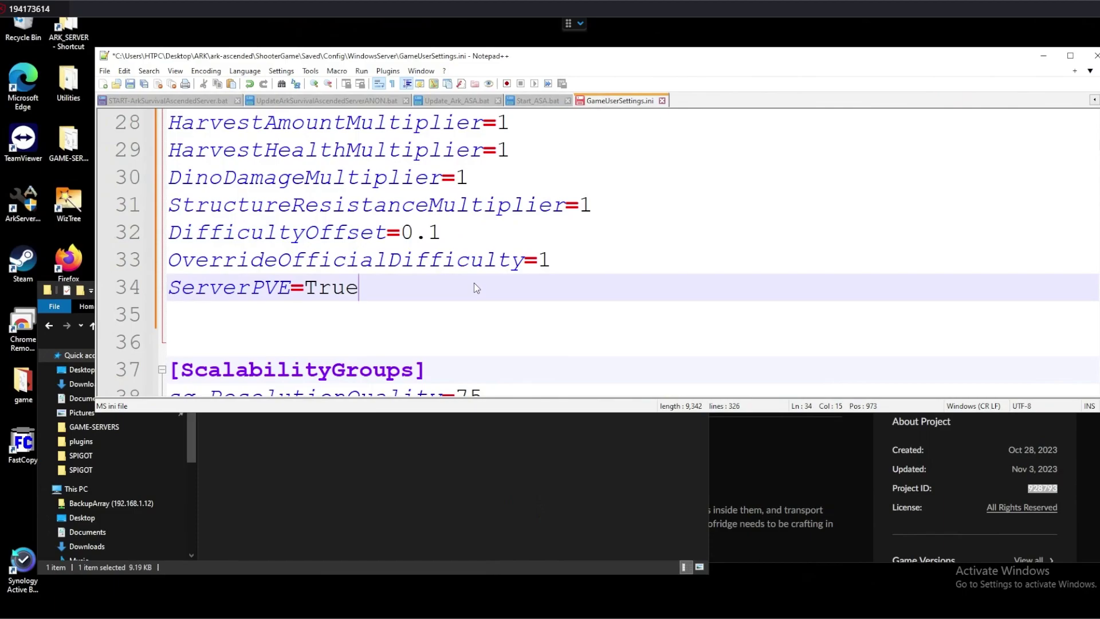
double_click(218, 286)
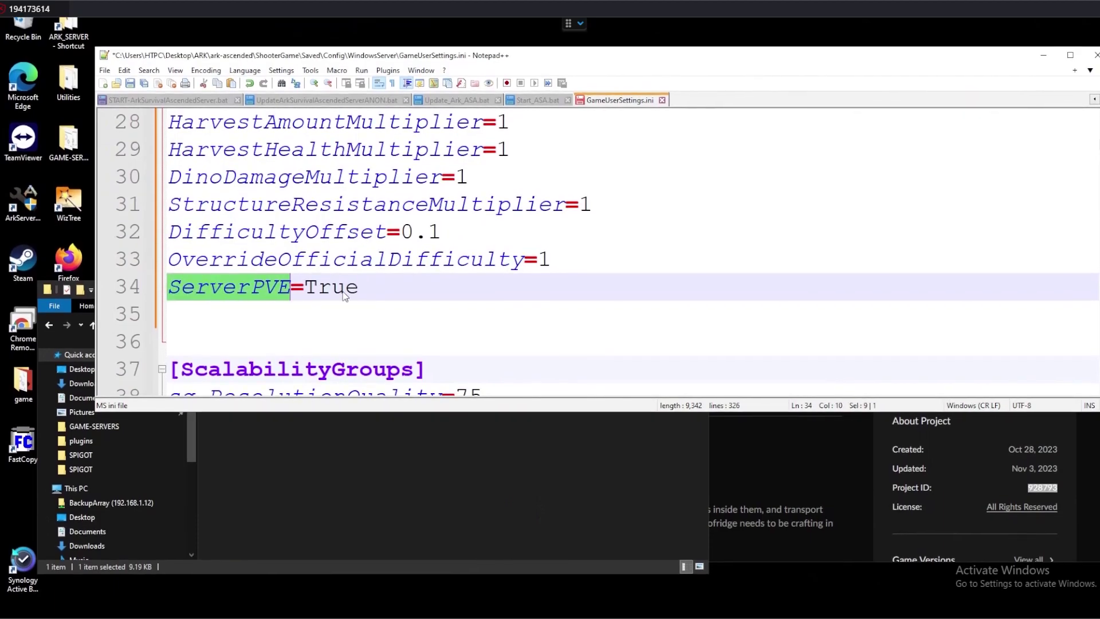
click(388, 282)
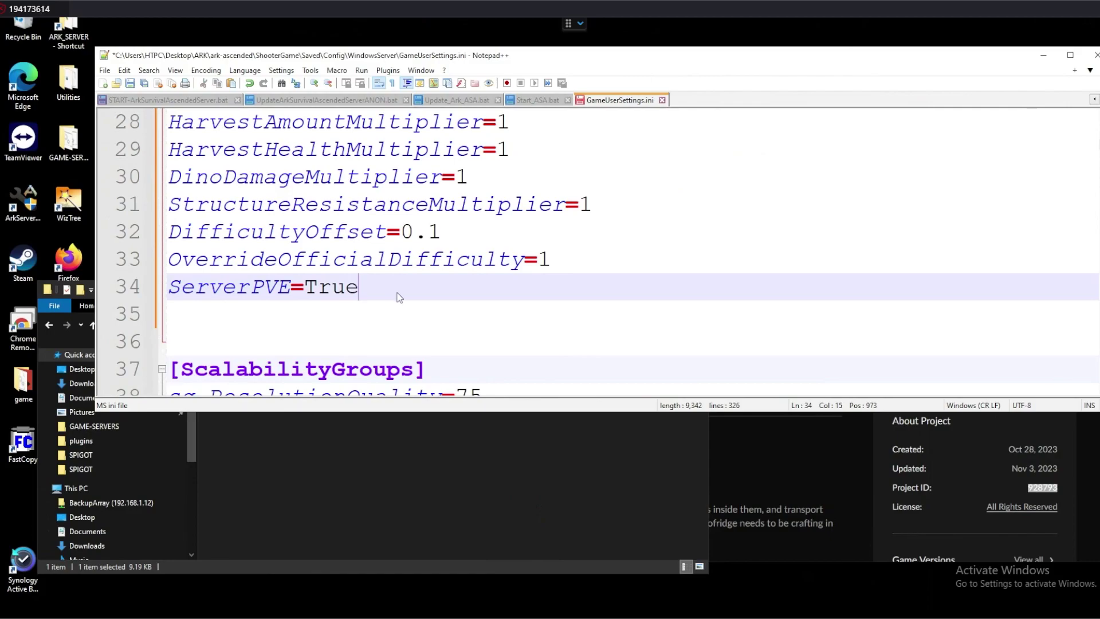
key(Return)
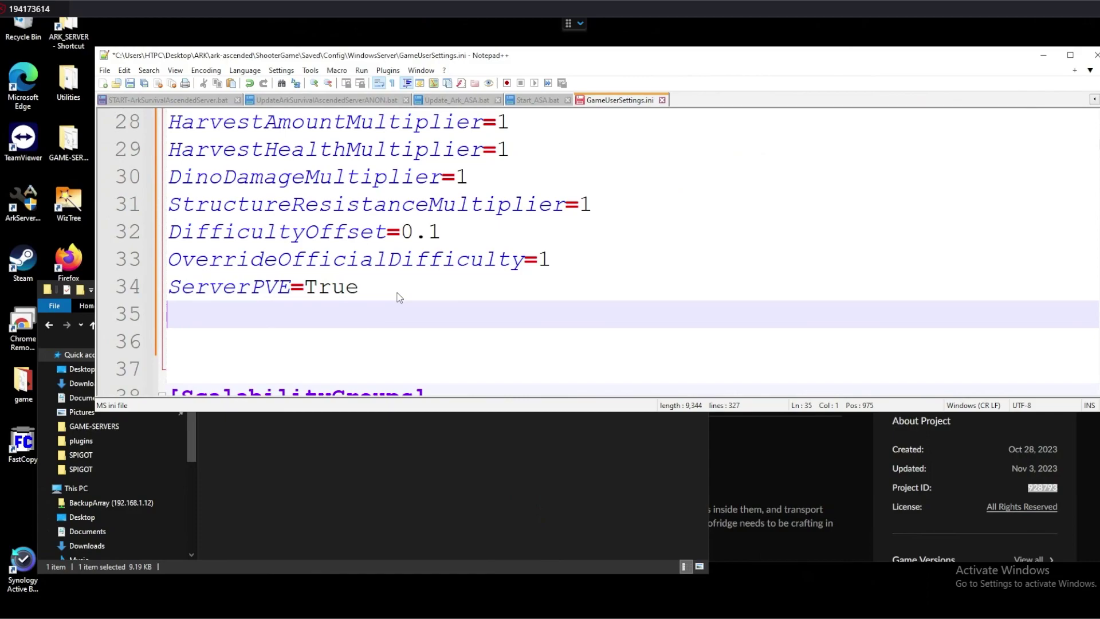
Type ActiveMods= and paste the Cryopods ID so line 35 reads ActiveMods=928793.
text(ActiveM)
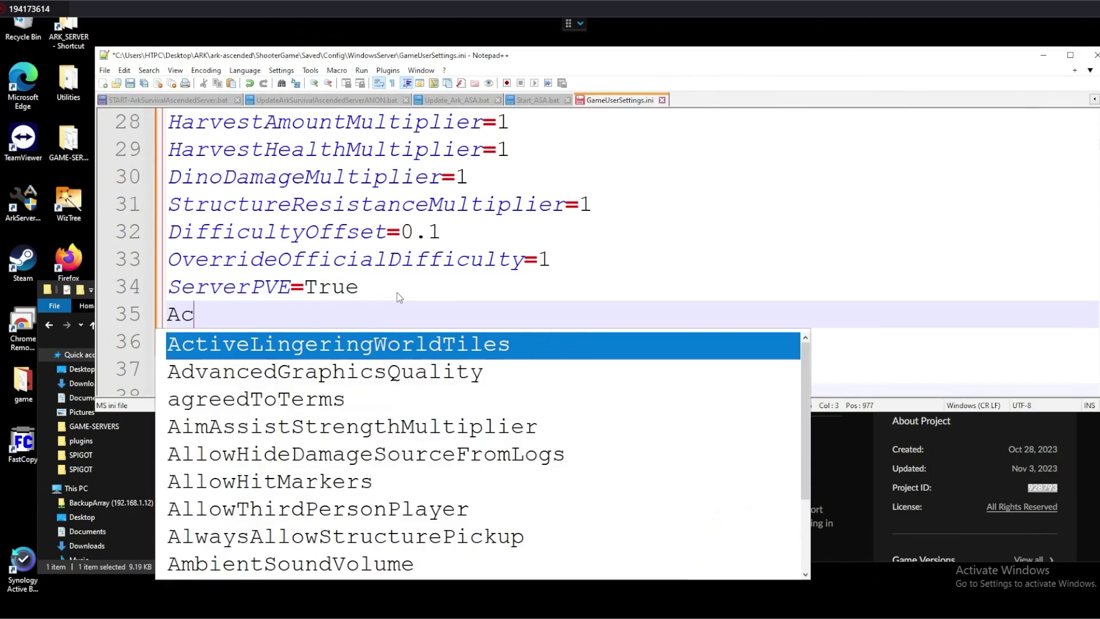
text(ods=)
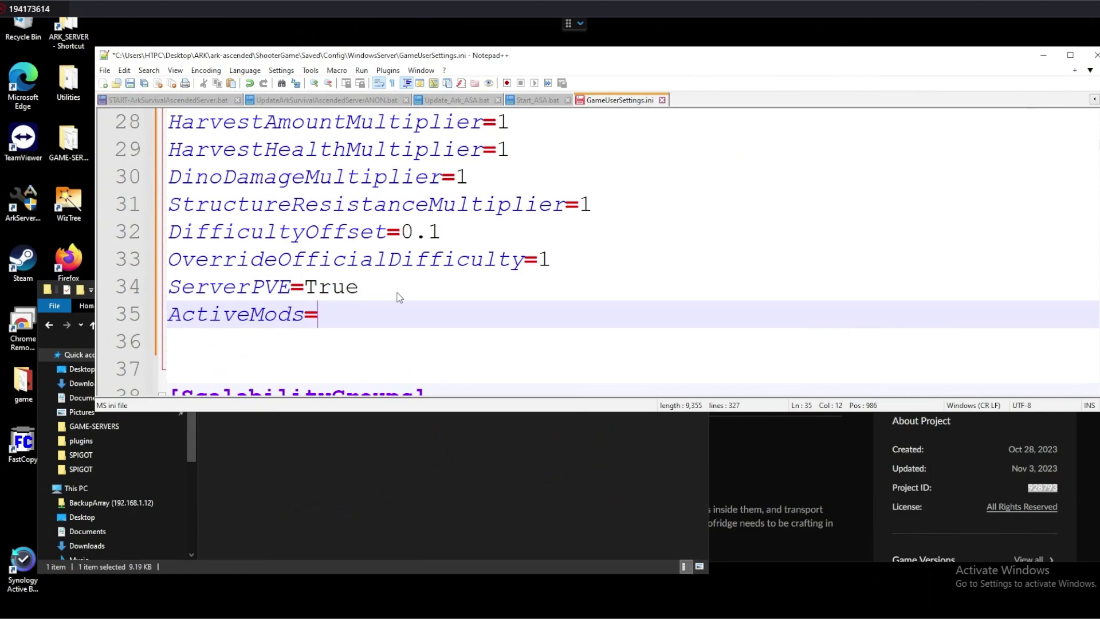
click(1037, 485)
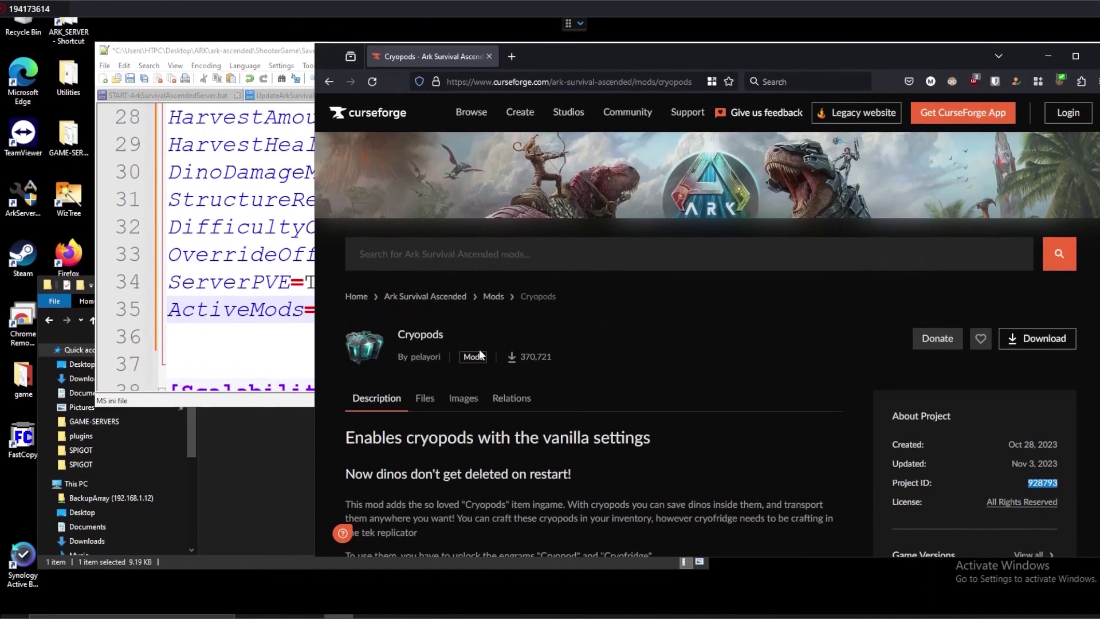
click(262, 300)
click(381, 318)
text(928793)
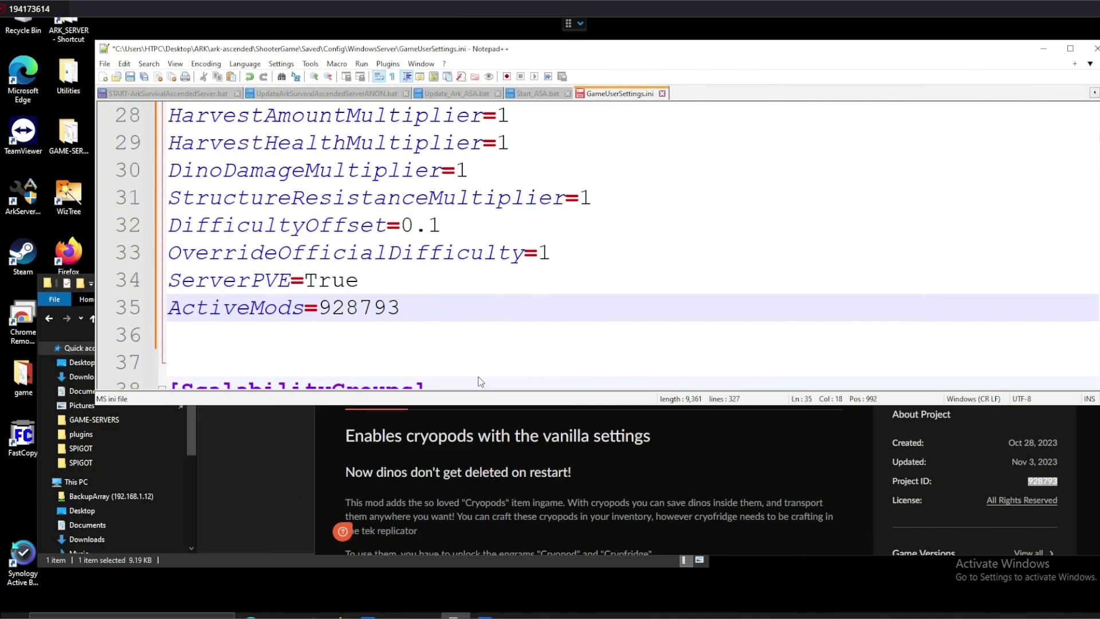
text(,)
text(928793)
key(BackSpace)
key(BackSpace)
key(BackSpace)
key(BackSpace)
key(BackSpace)
key(BackSpace)
key(BackSpace)
key(BackSpace)
text(3)
click(571, 292)
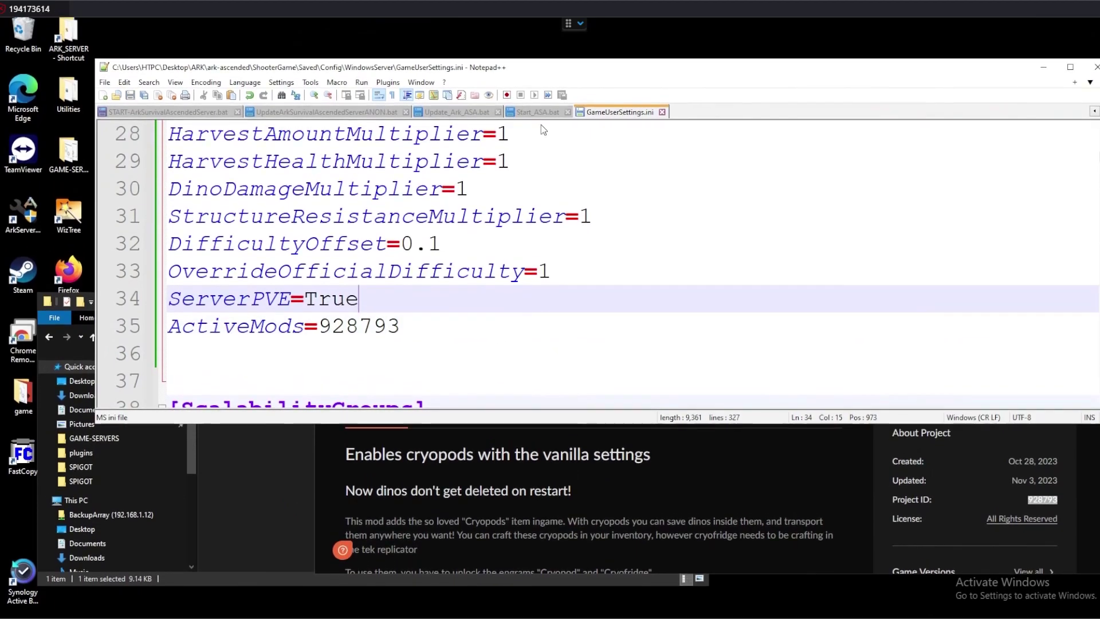
In Start_ASA.bat, try adding a second mod ID to -mods, then remove it.
click(538, 112)
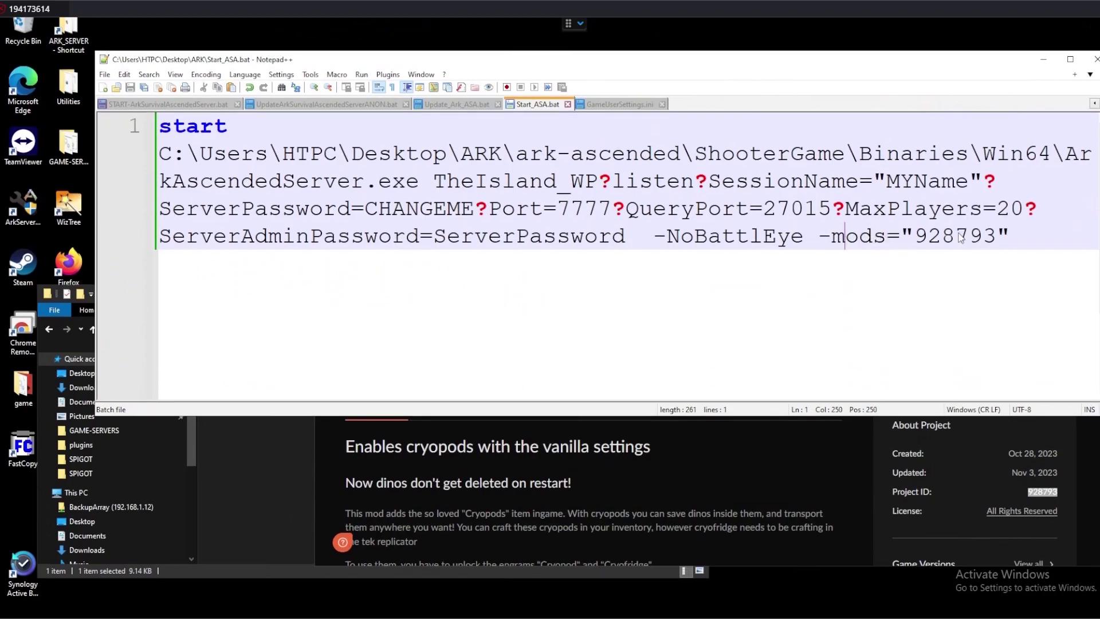
click(997, 235)
text(,)
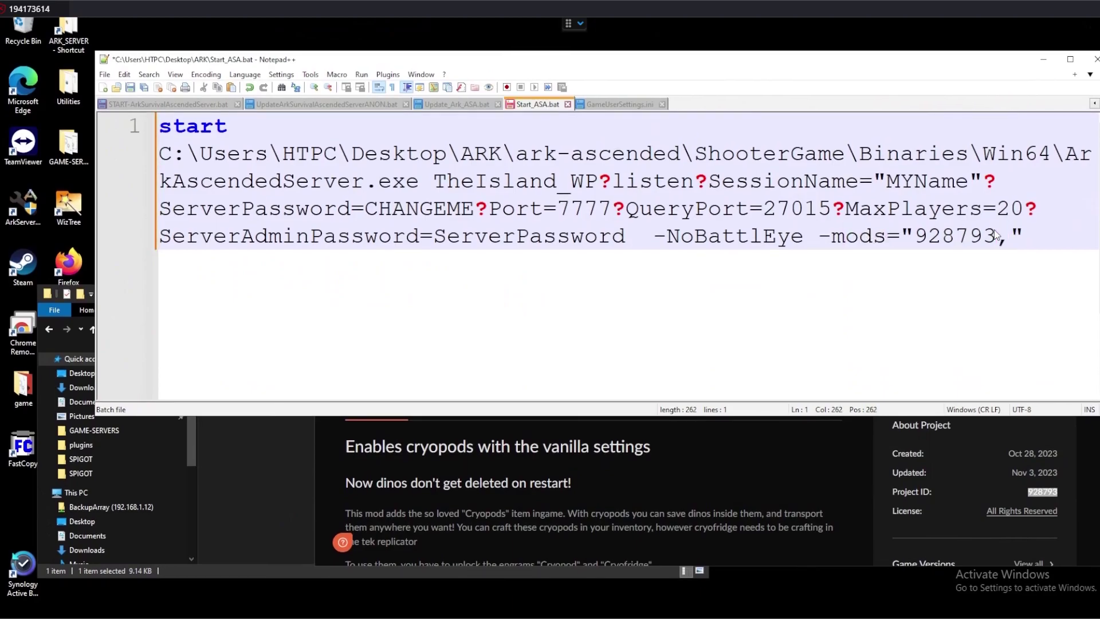
text(928793)
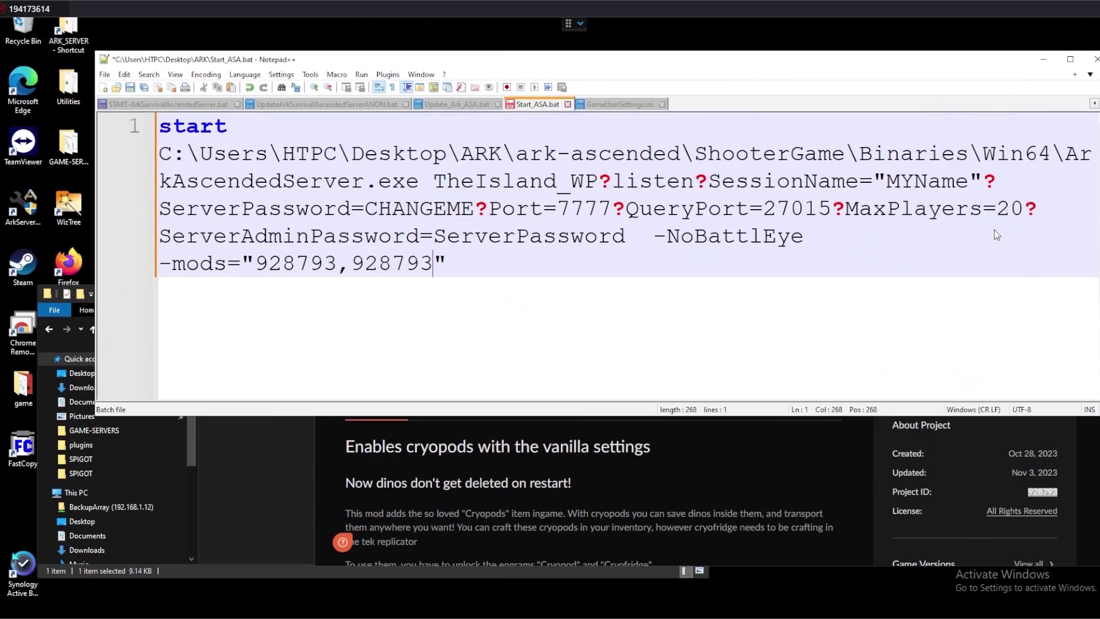
key(BackSpace)
key(BackSpace)
key(BackSpace)
key(BackSpace)
key(BackSpace)
key(BackSpace)
key(BackSpace)
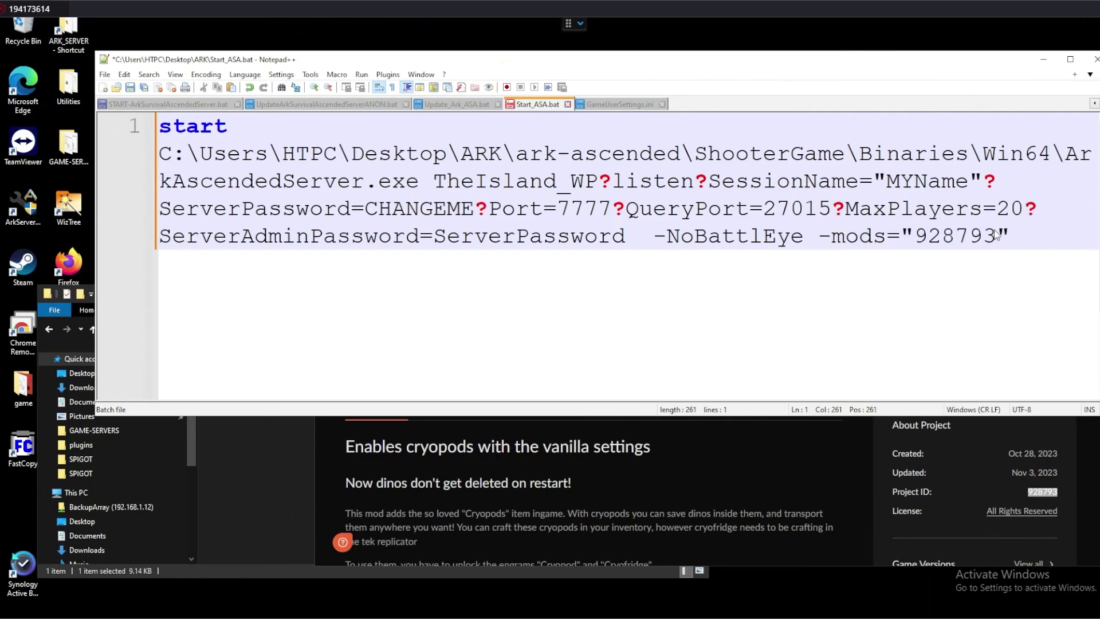
click(1029, 256)
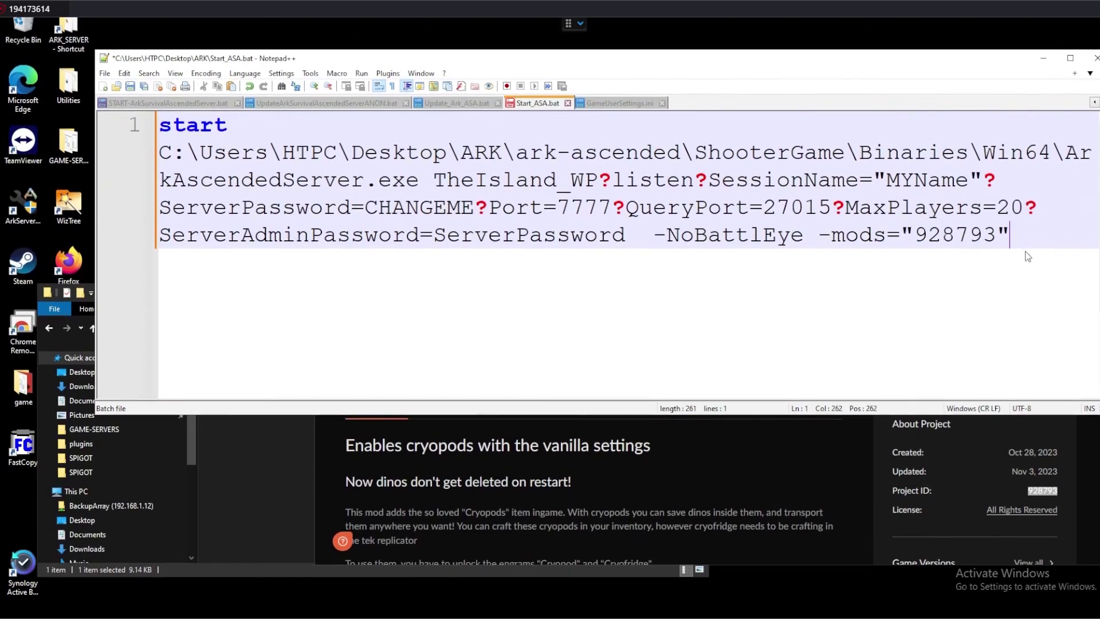
Delete the blank line below ActiveMods=928793 and save GameUserSettings.ini.
click(614, 104)
click(427, 313)
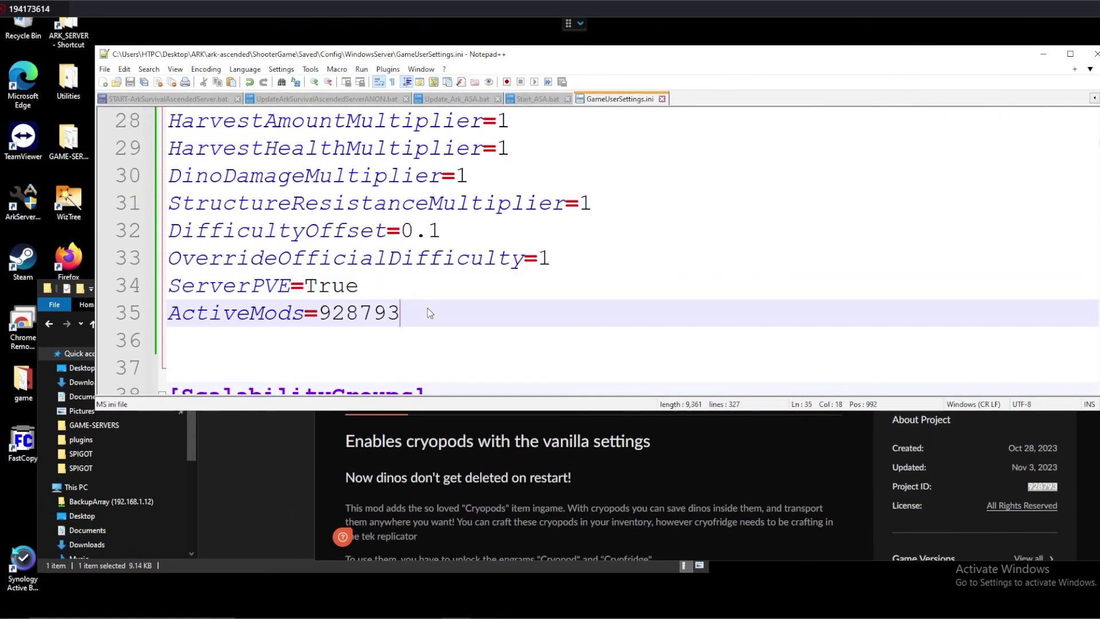
key(Delete)
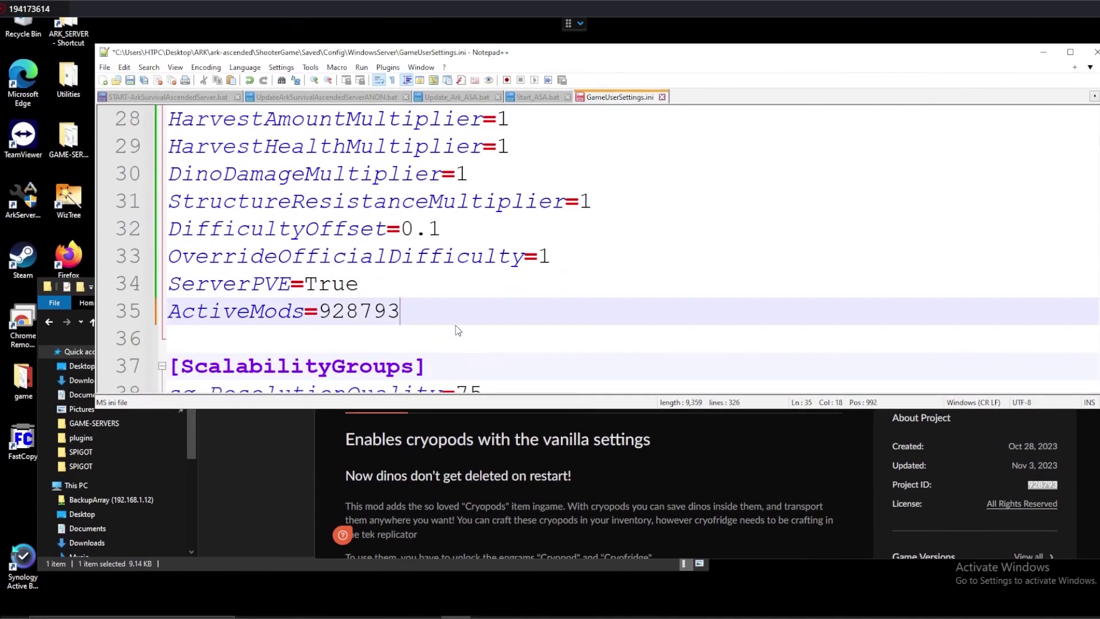
key(ctrl+s)
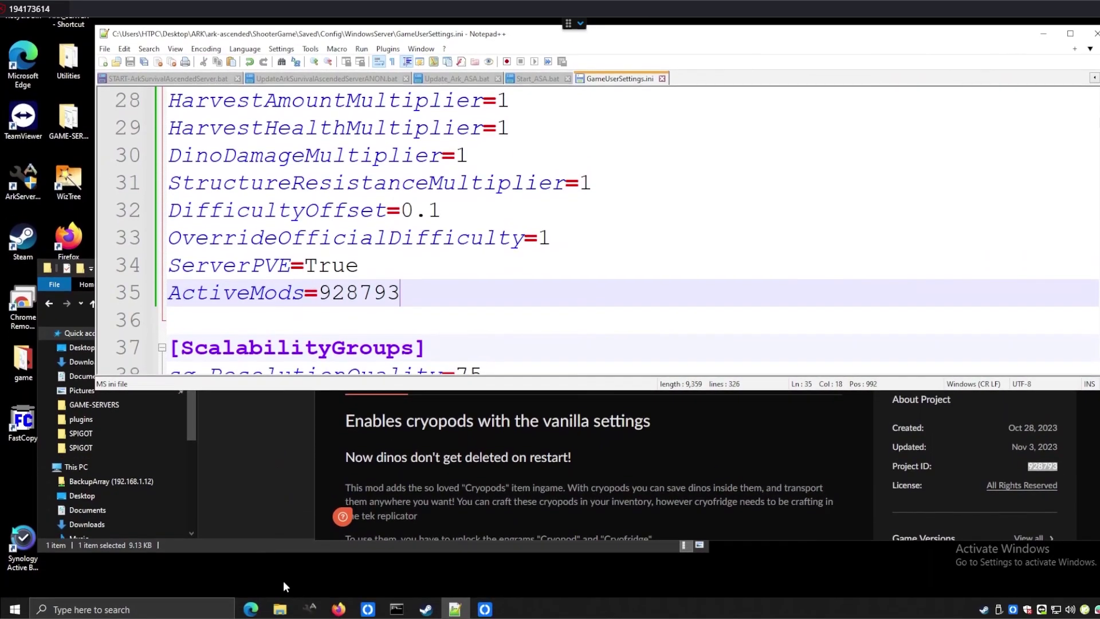
Go from the WindowsServer folder up to the ARK folder and run Start_ASA.bat.
mouse_move(279, 608)
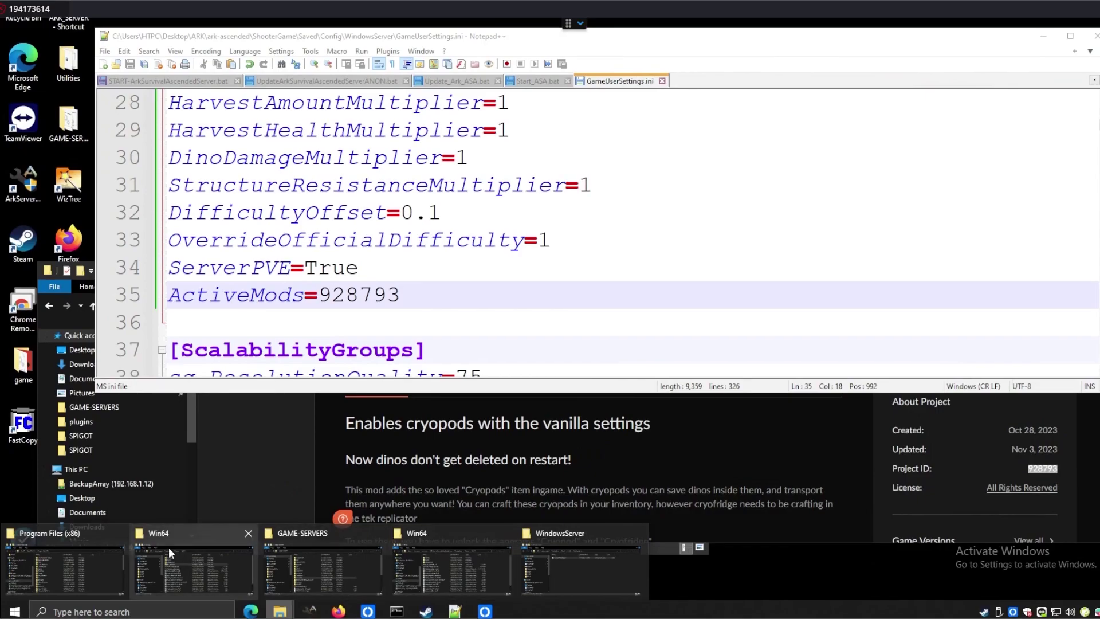
click(553, 555)
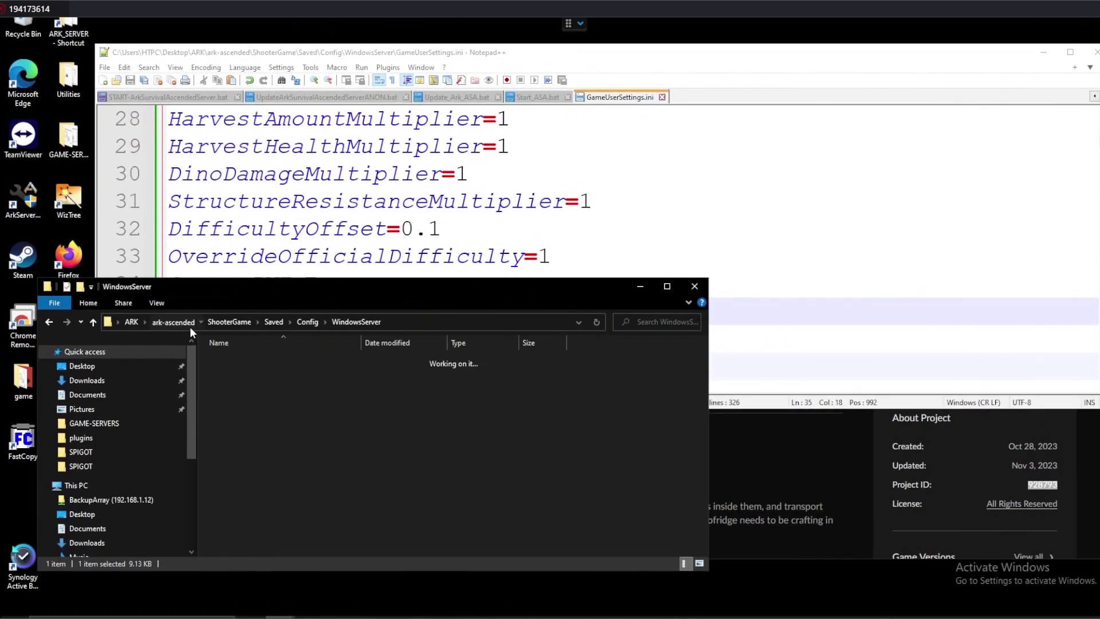
click(189, 324)
click(132, 319)
double_click(265, 385)
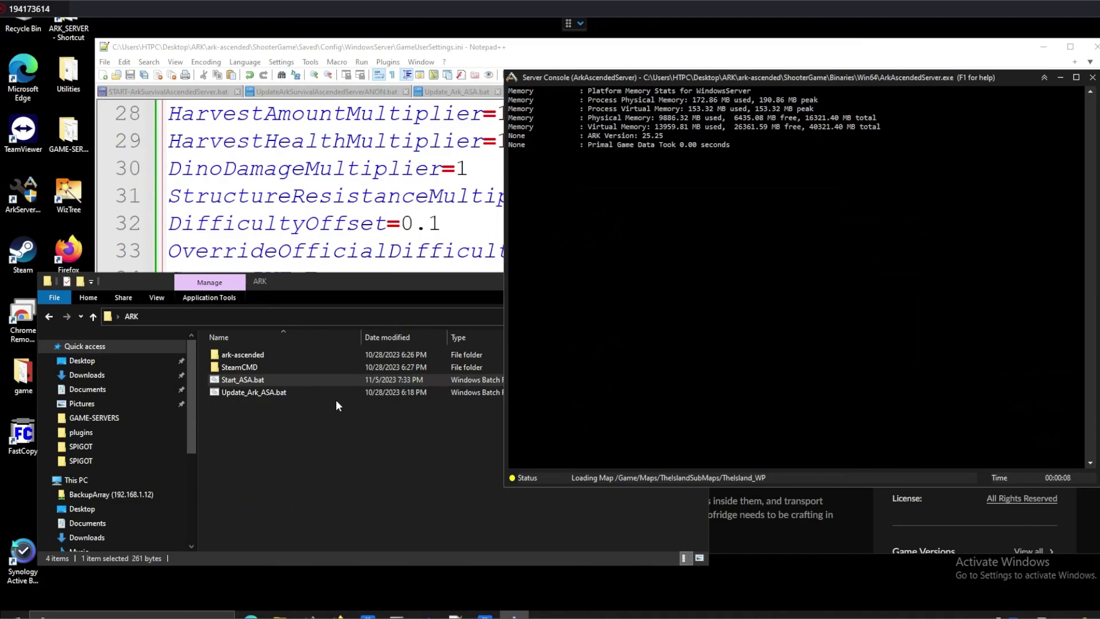
Decline reloading GameUserSettings.ini from disk and switch between the editor and the ARK folder.
click(289, 224)
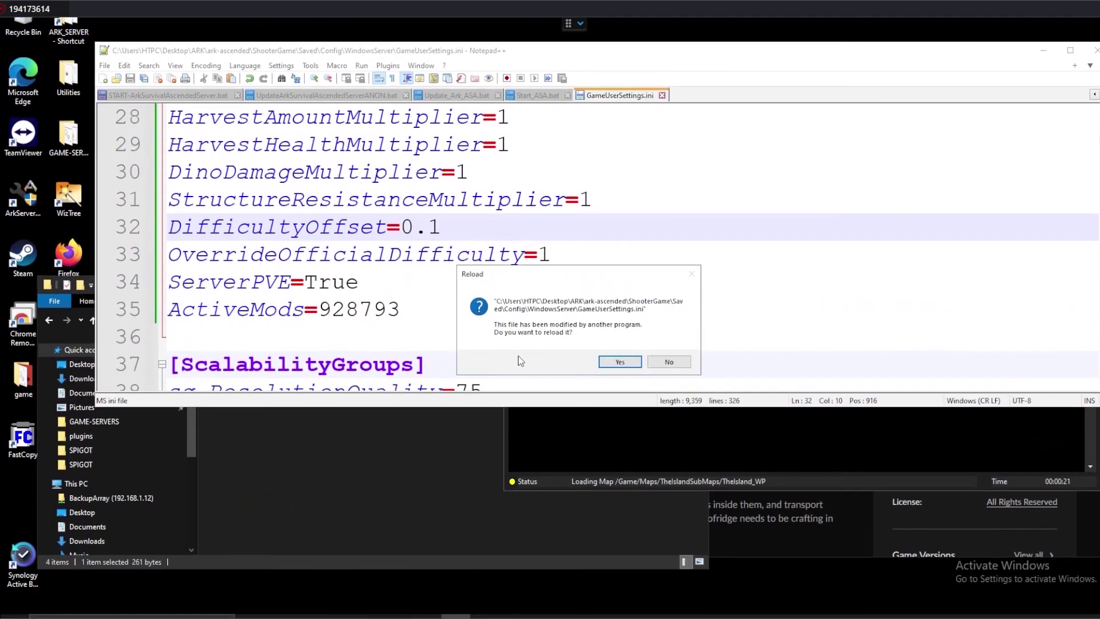
click(664, 361)
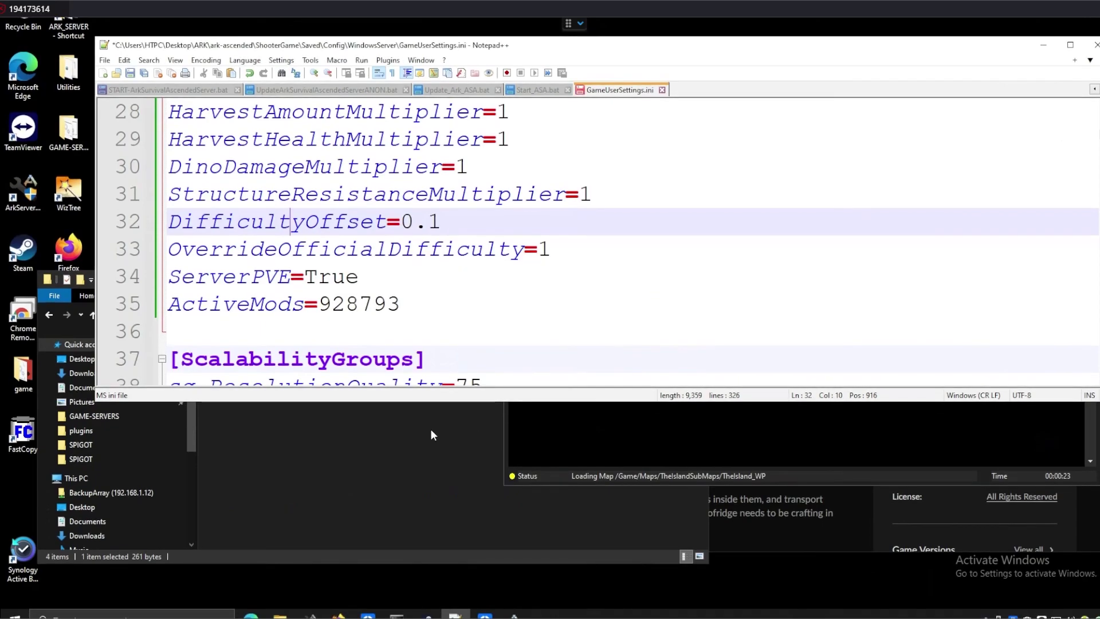
click(431, 428)
click(306, 394)
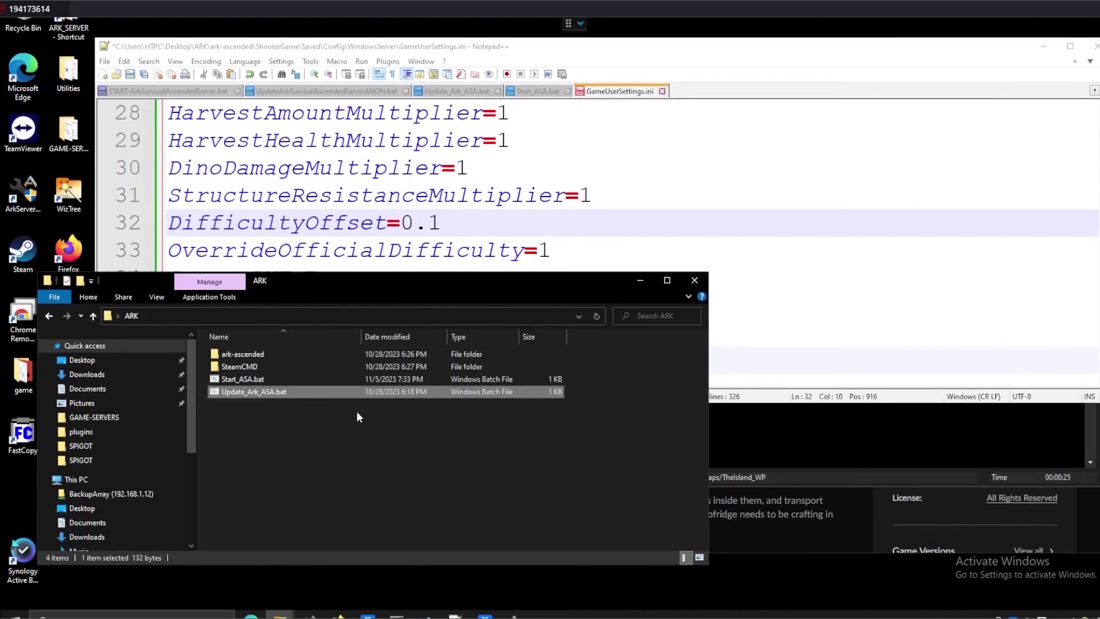
click(319, 263)
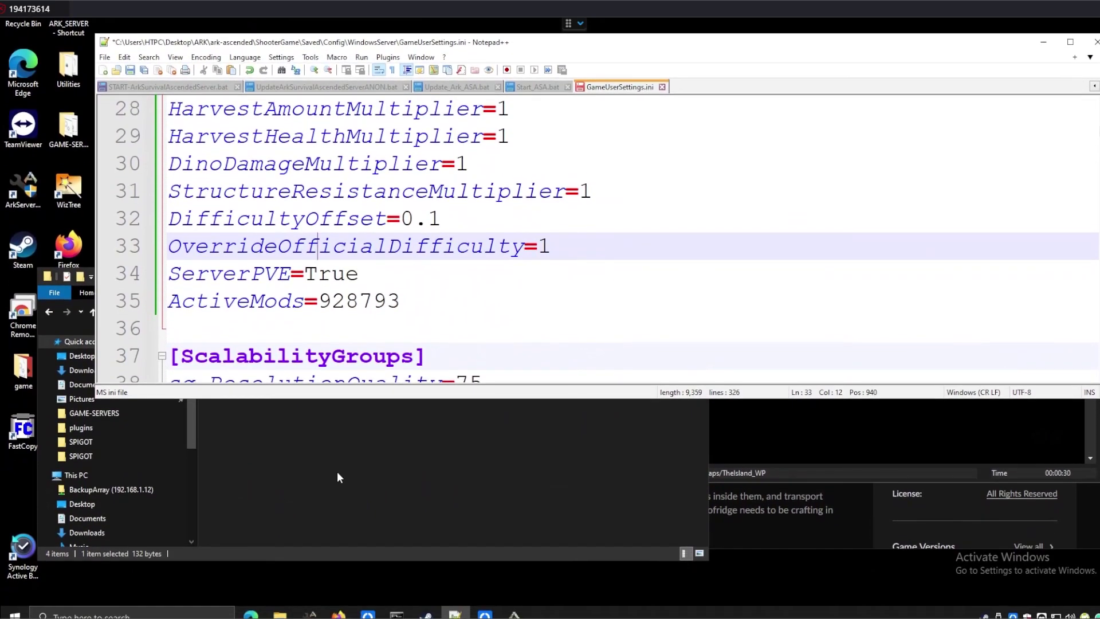
Browse to ark-ascended\ShooterGame\Saved\Config\WindowsServer and copy GameUserSettings.ini.
click(337, 481)
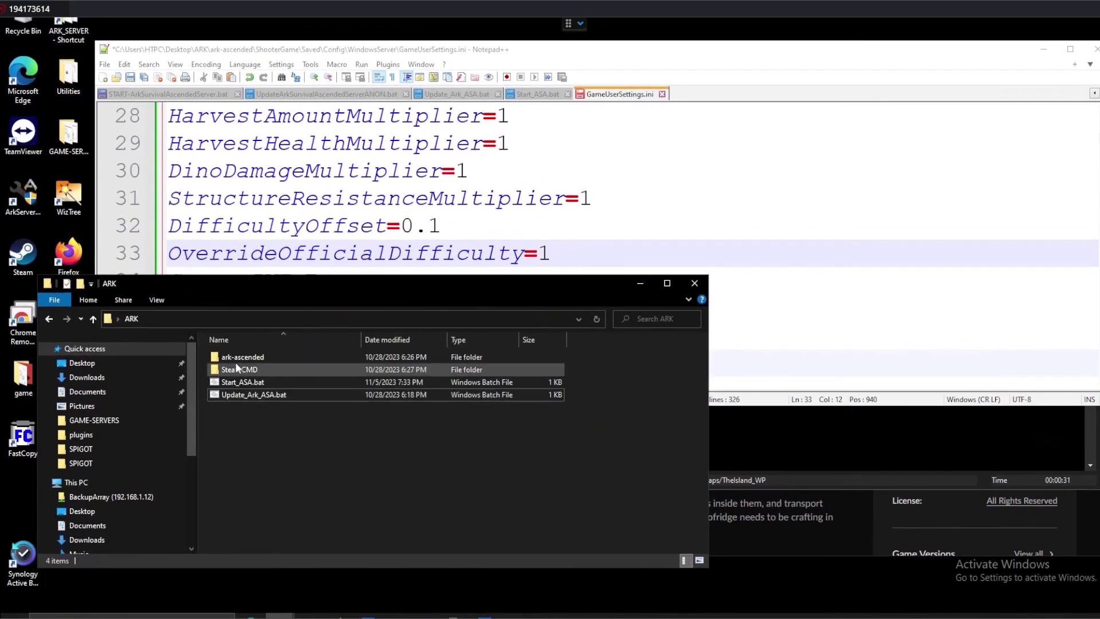
click(237, 367)
double_click(236, 361)
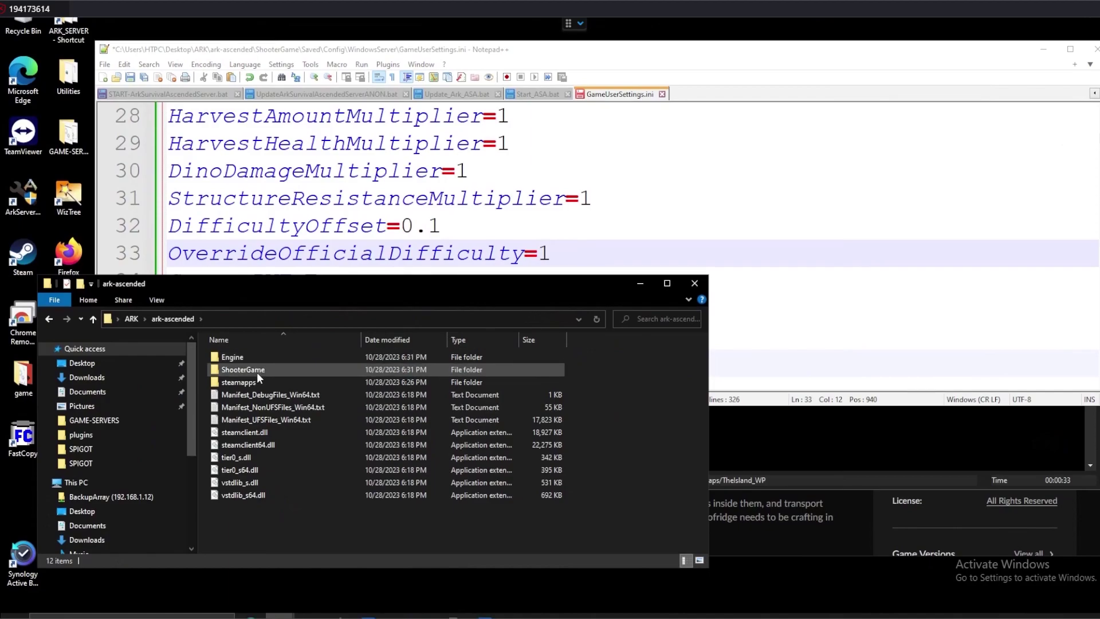
double_click(258, 371)
double_click(253, 393)
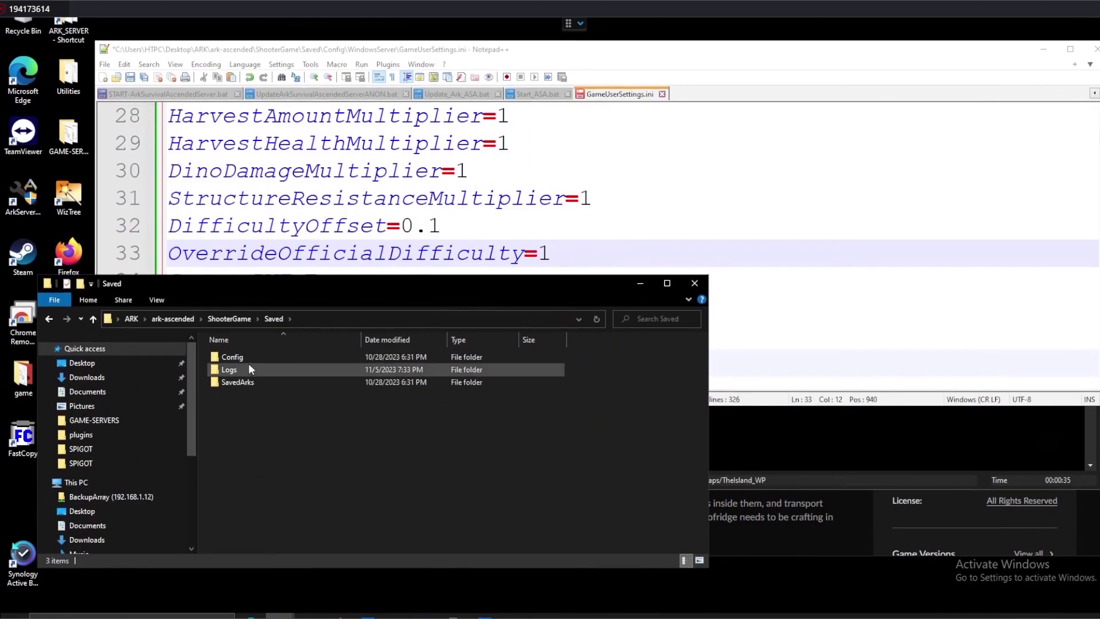
click(246, 360)
double_click(248, 361)
double_click(256, 369)
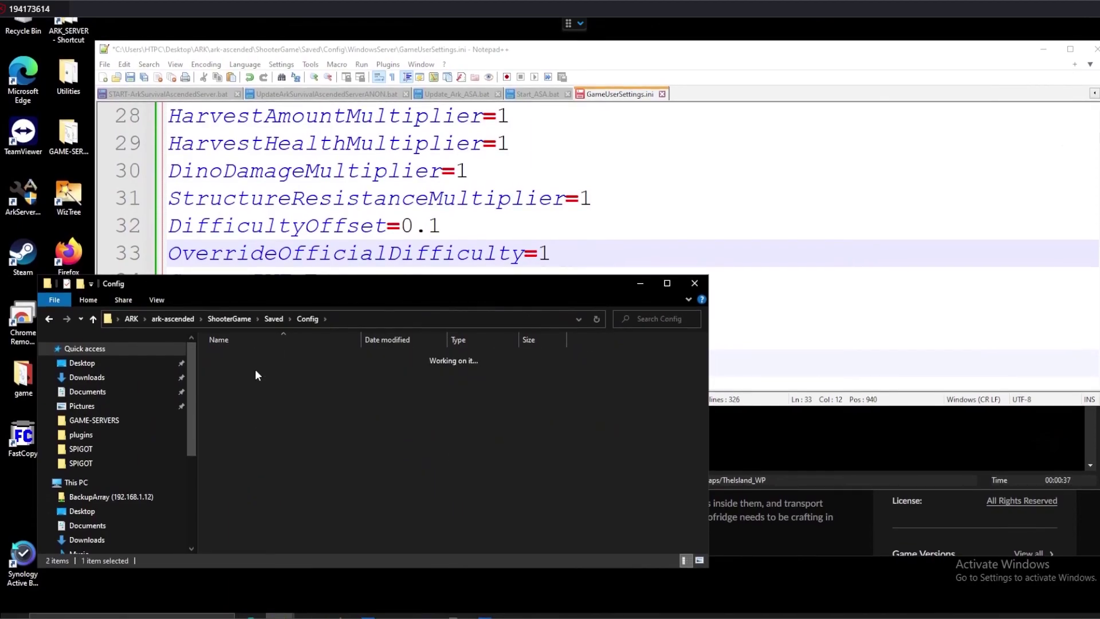
click(262, 358)
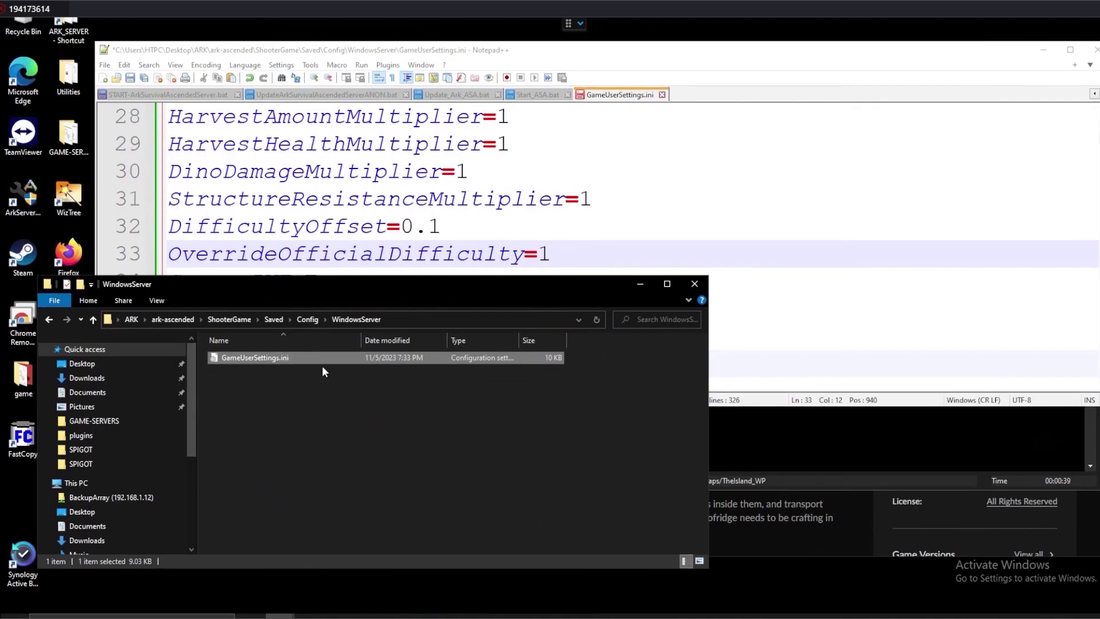
click(270, 381)
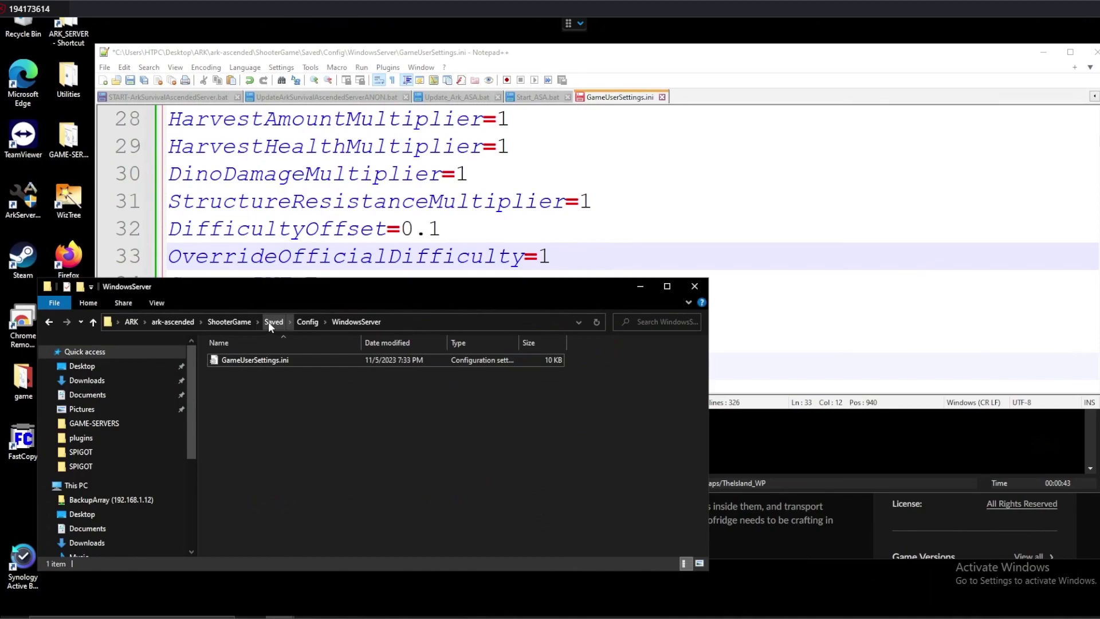
Paste the copy into the ARK folder and rename it backup_GameUserSettings.ini.
click(268, 321)
click(225, 325)
click(173, 320)
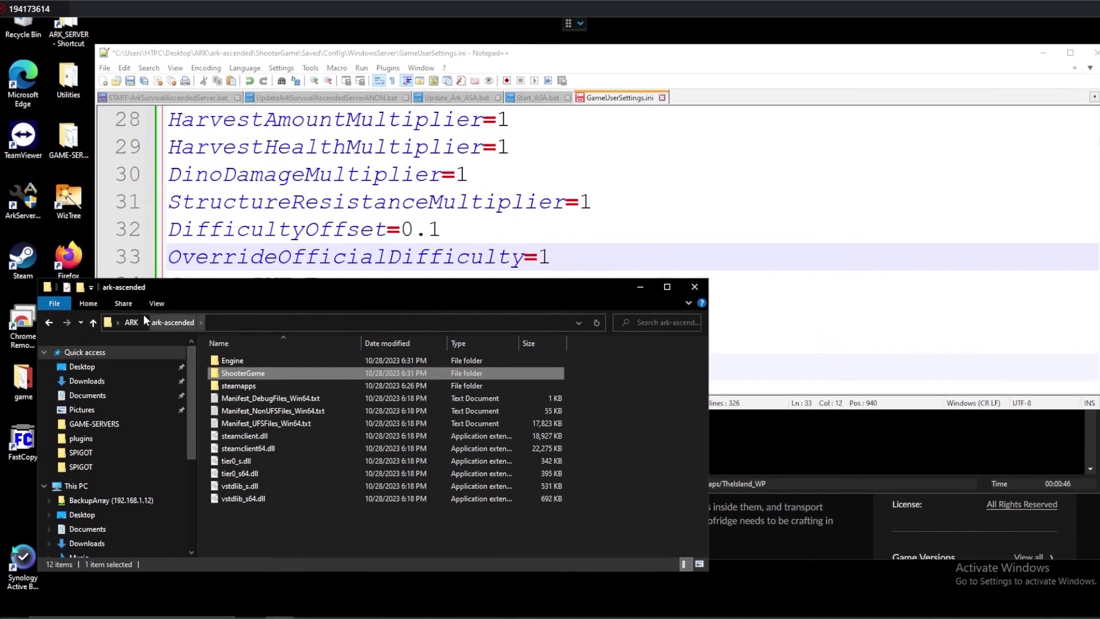
click(133, 312)
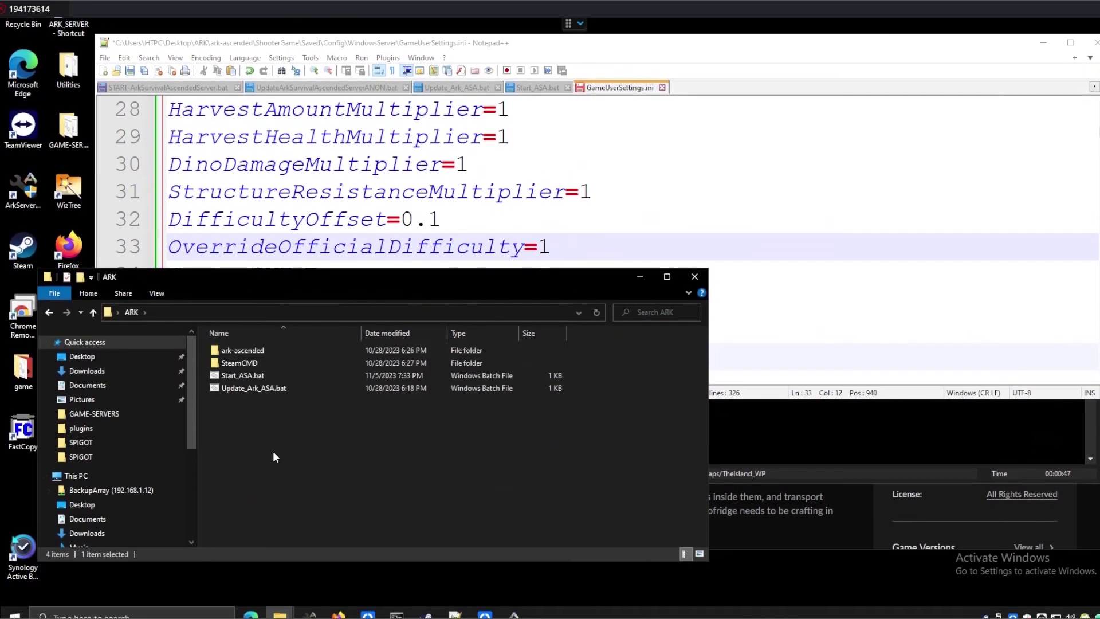
key(ctrl+v)
click(313, 452)
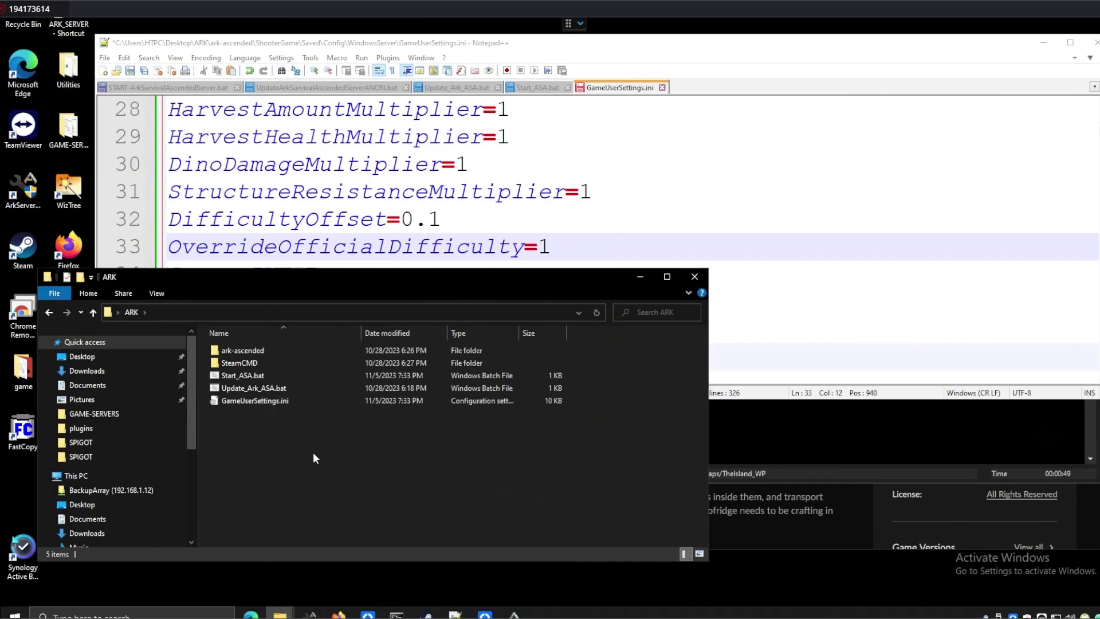
text(backup_)
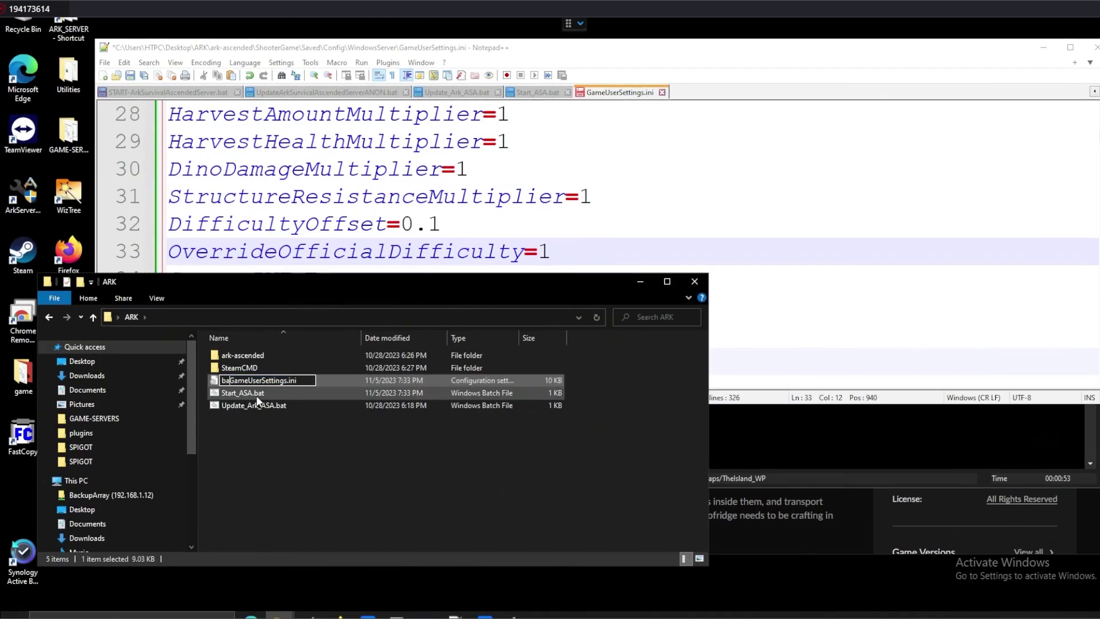
key(Return)
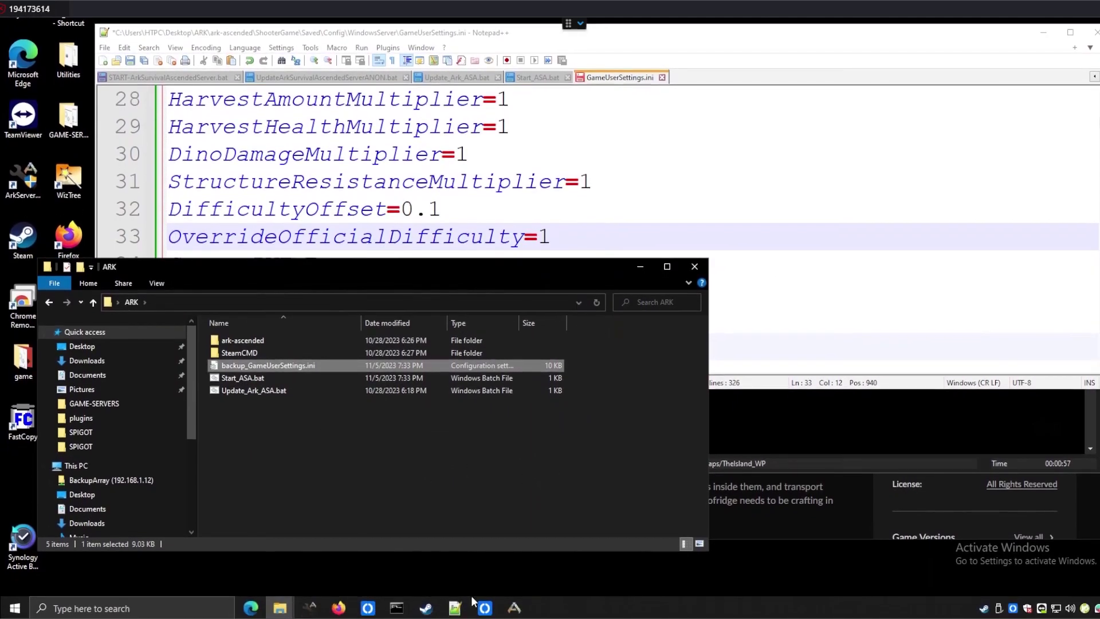
click(514, 614)
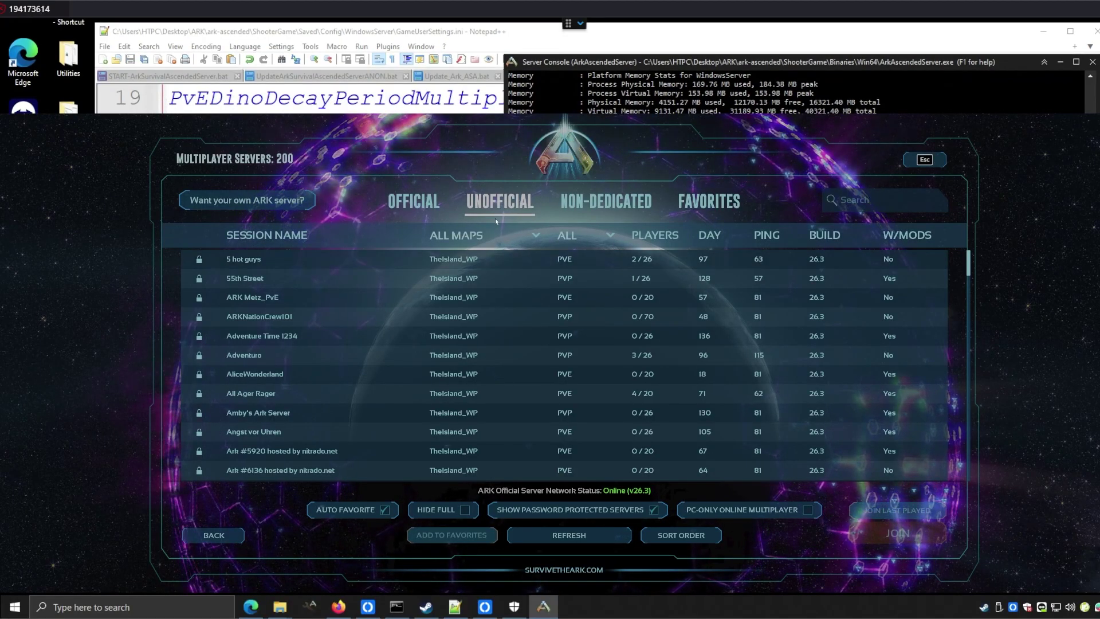
Search the unofficial server list for 'MyArkServer' and open its details showing the required Cryopods mod.
click(866, 199)
text(MyArk)
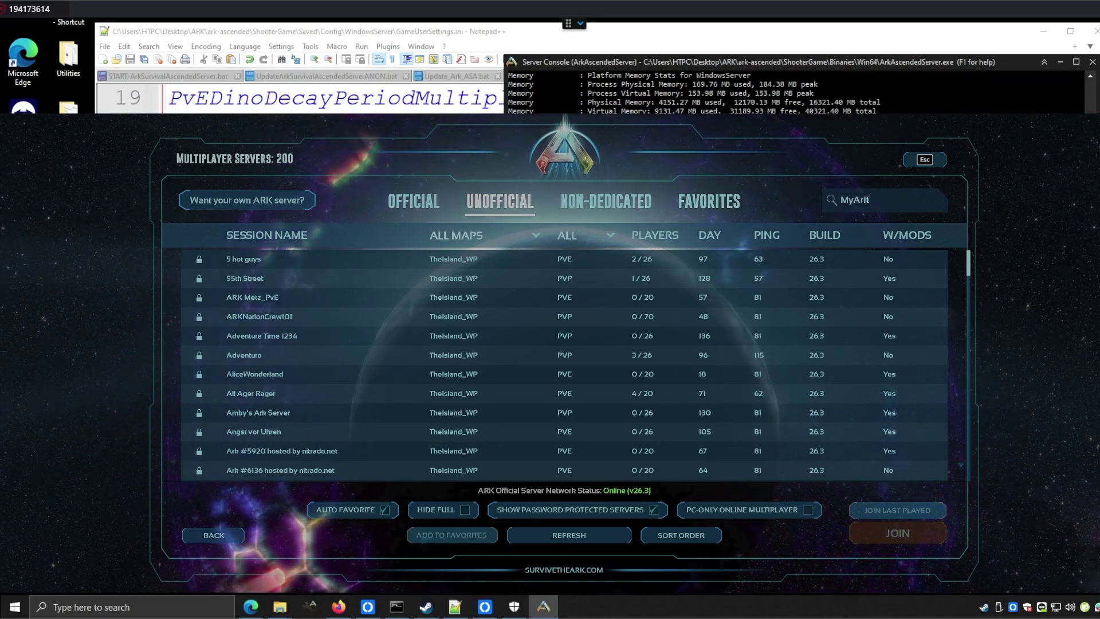
text(Server)
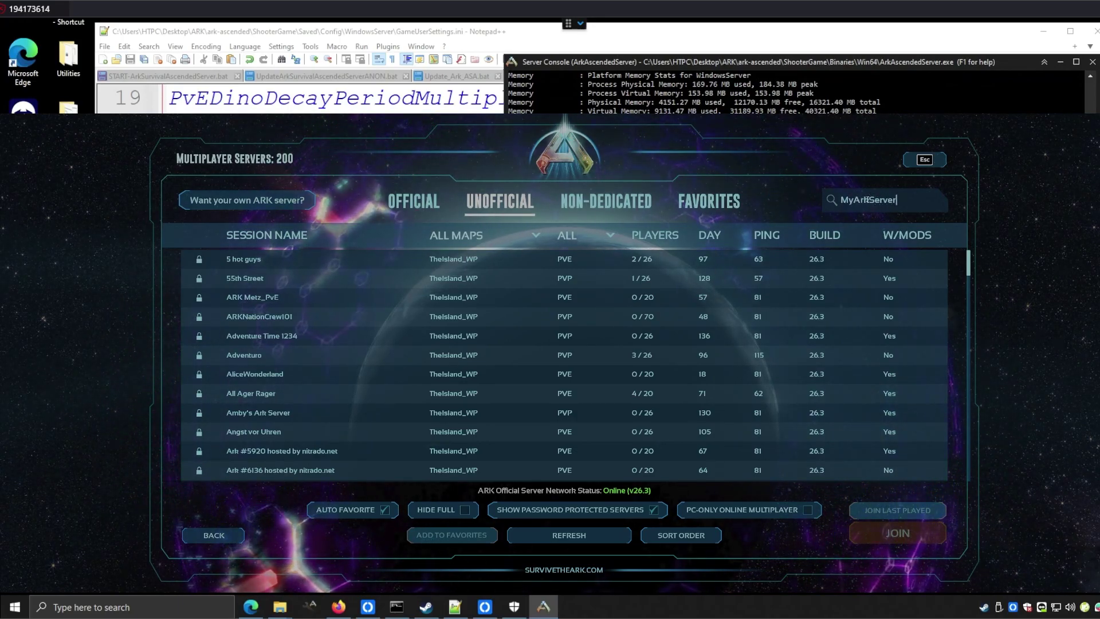
key(Return)
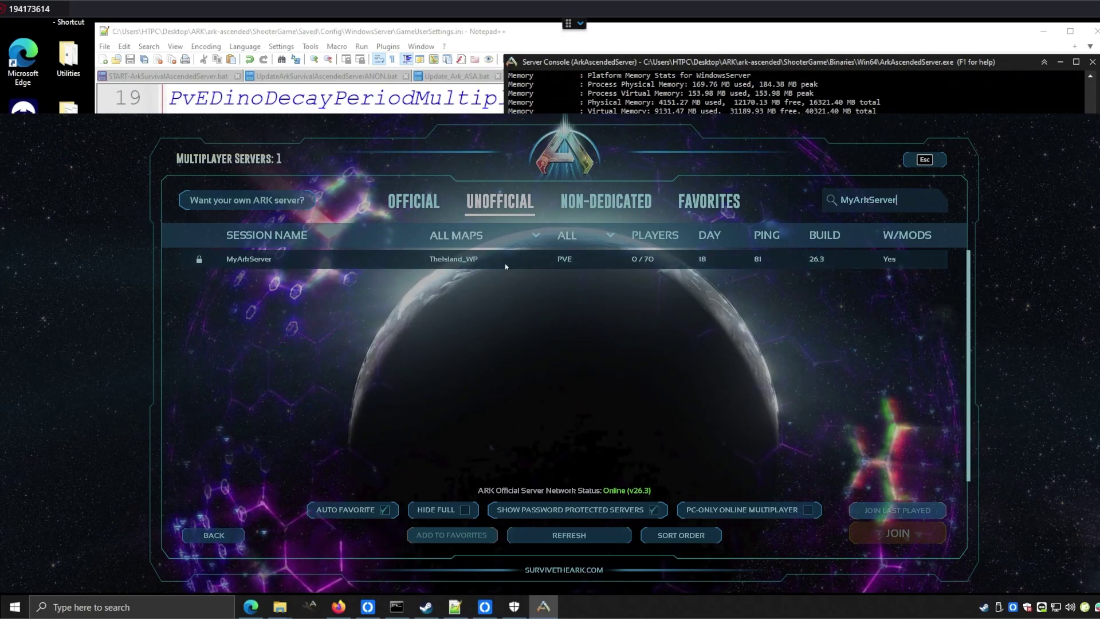
click(889, 259)
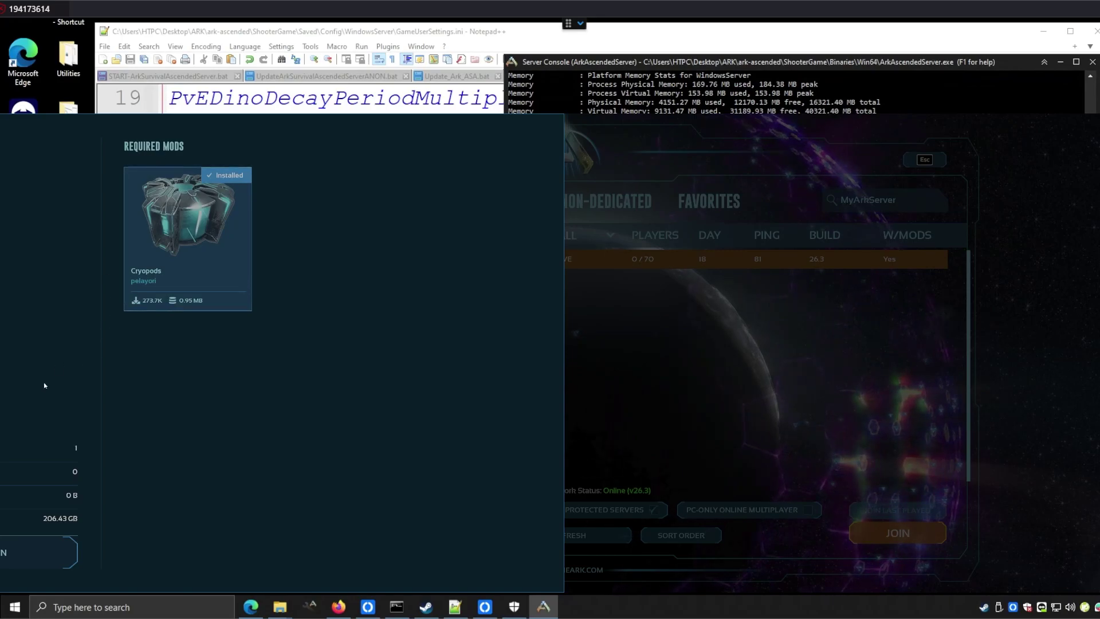
Join MyArkServer, entering the server password when prompted.
click(39, 552)
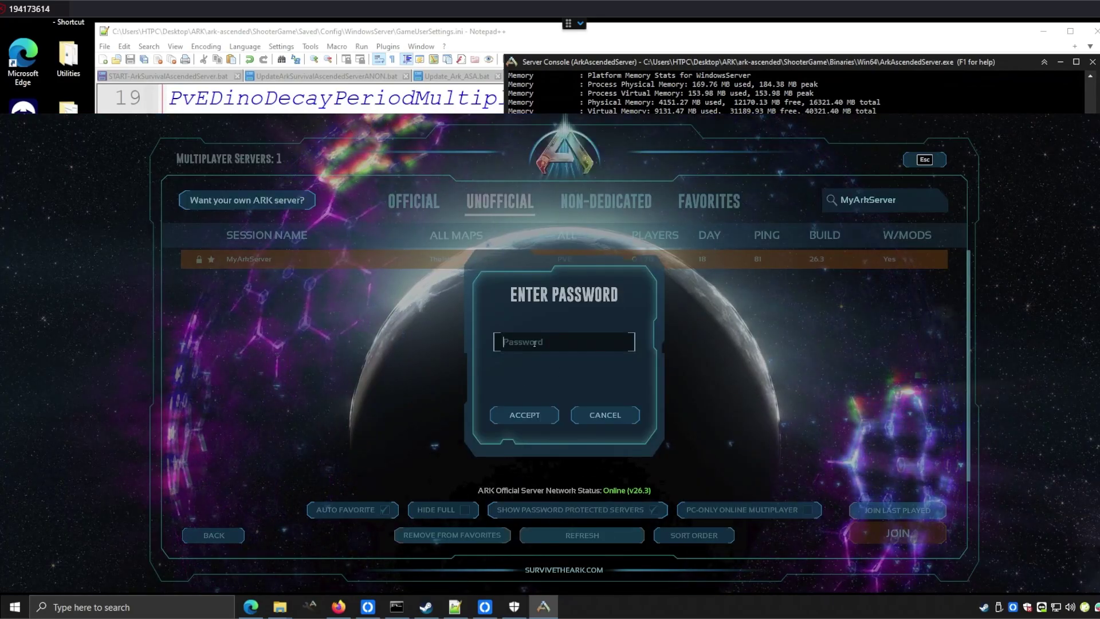
text(•••••••••)
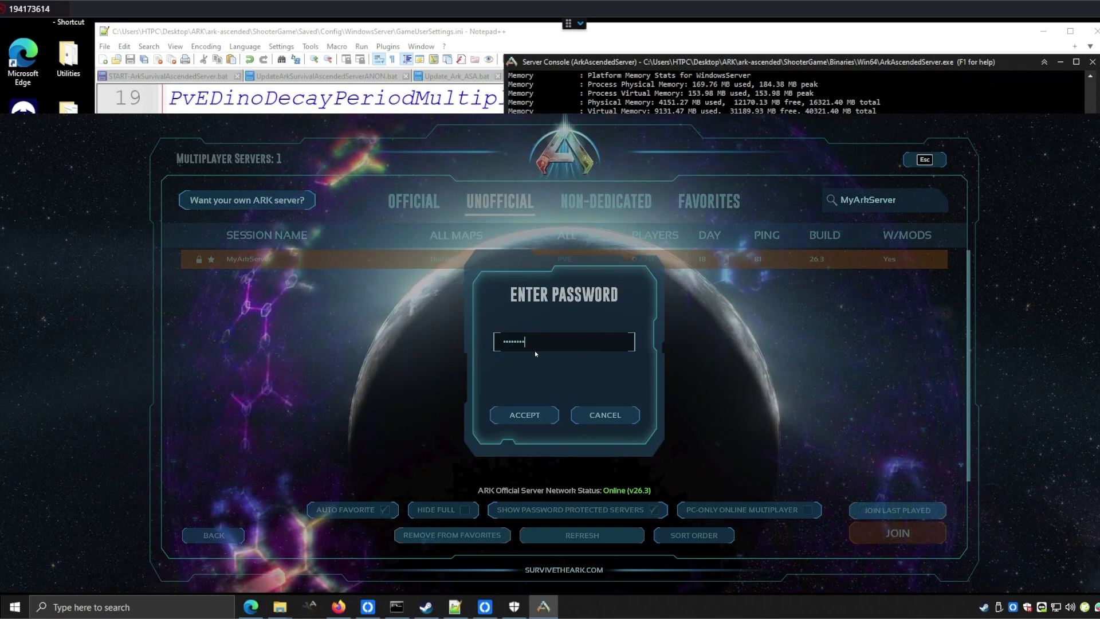
click(530, 416)
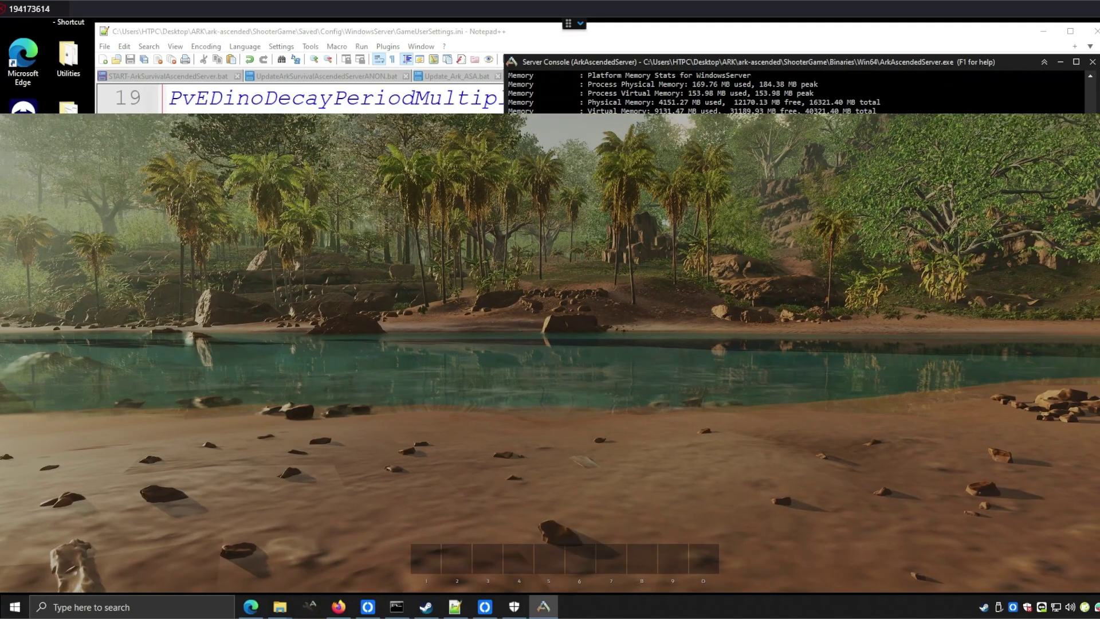
Search the inventory engrams for 'cryo', then bring up the pause menu listing Cryopods as loaded.
key(i)
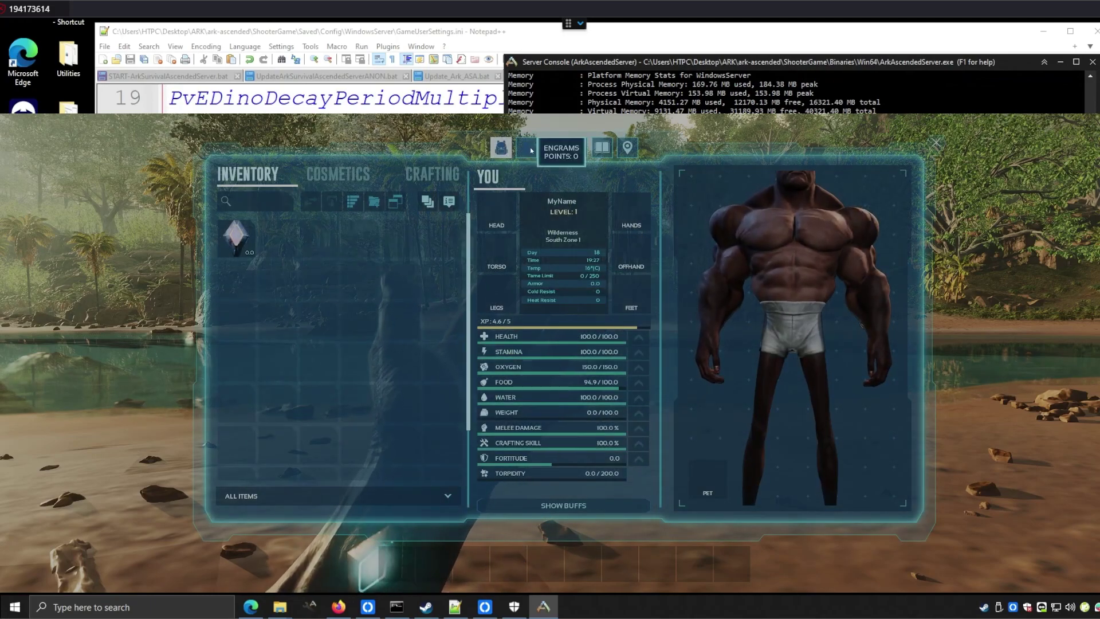
click(530, 150)
click(403, 173)
text(c)
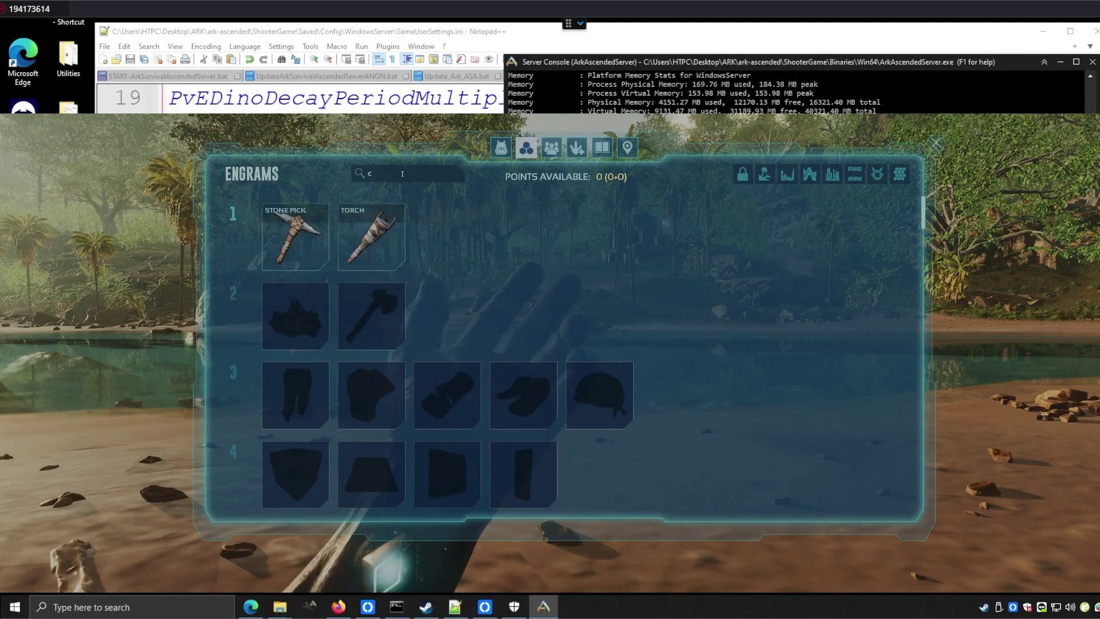
text(ryo)
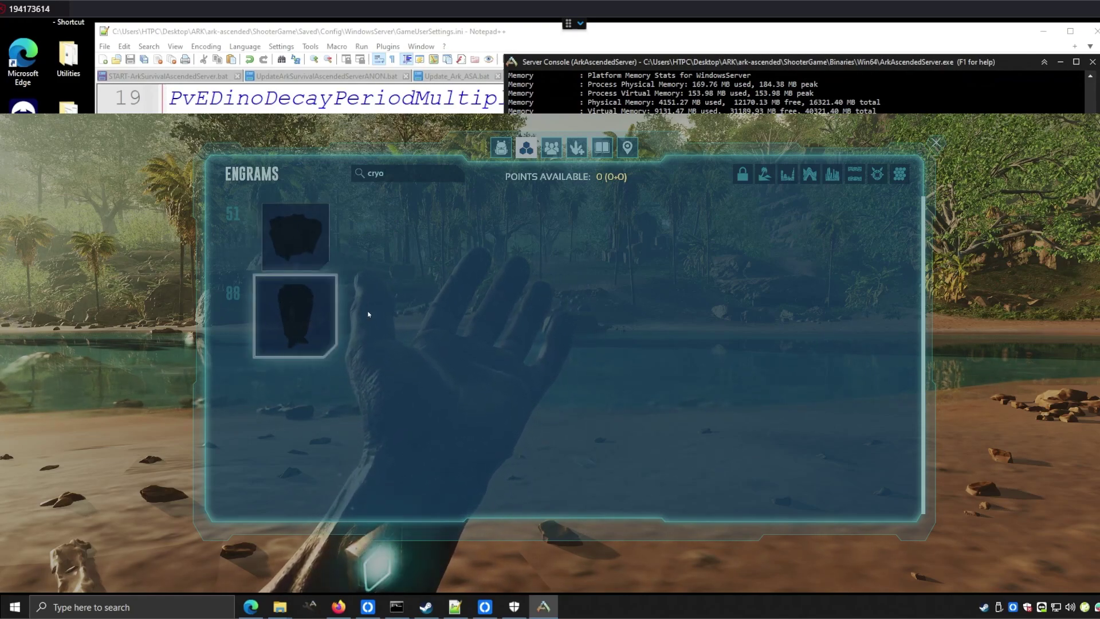
key(Escape)
key(Escape)
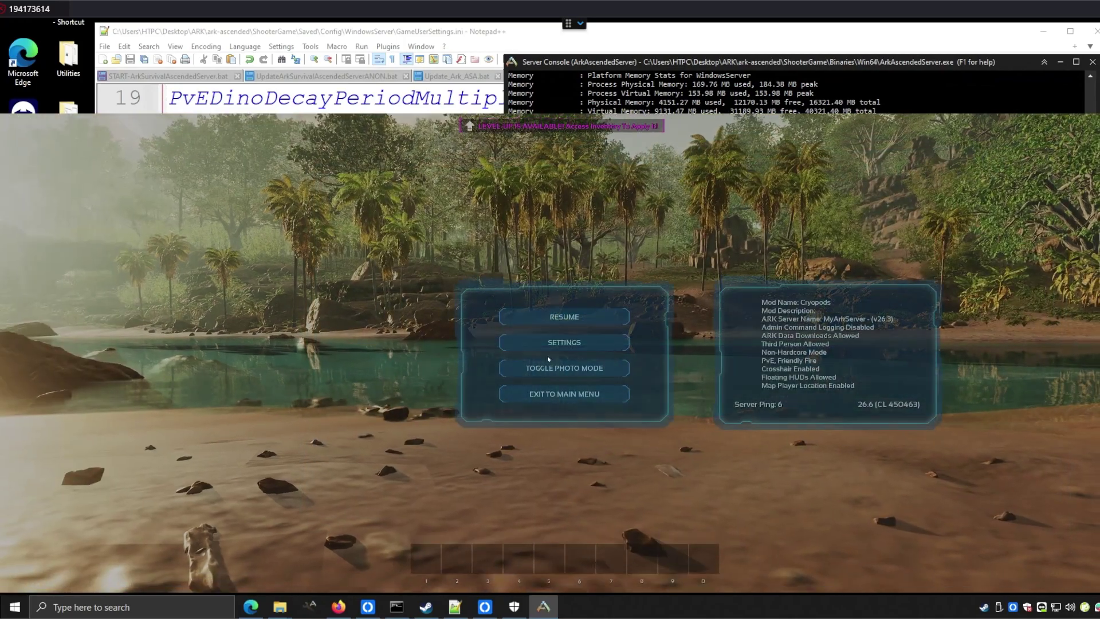